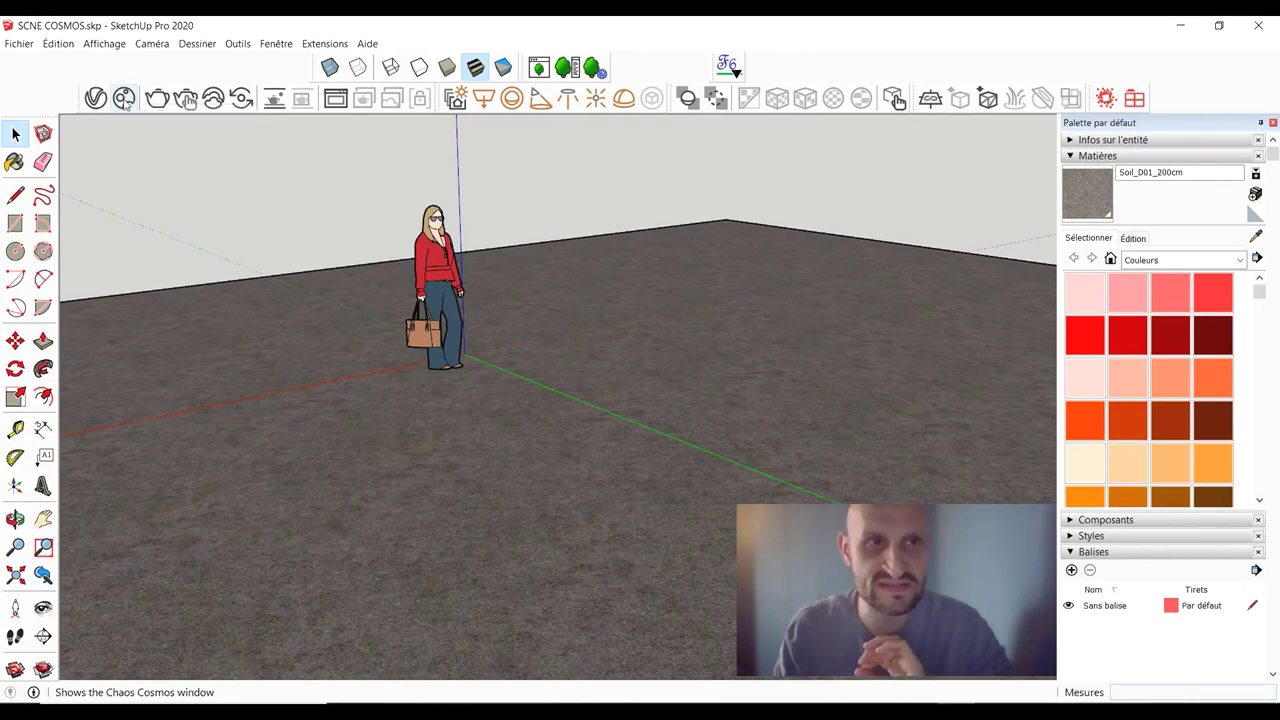
Open Chaos Cosmos beside the model and browse the 603-asset 3D Models catalogue, briefly checking HDRIs
left_click(124, 98)
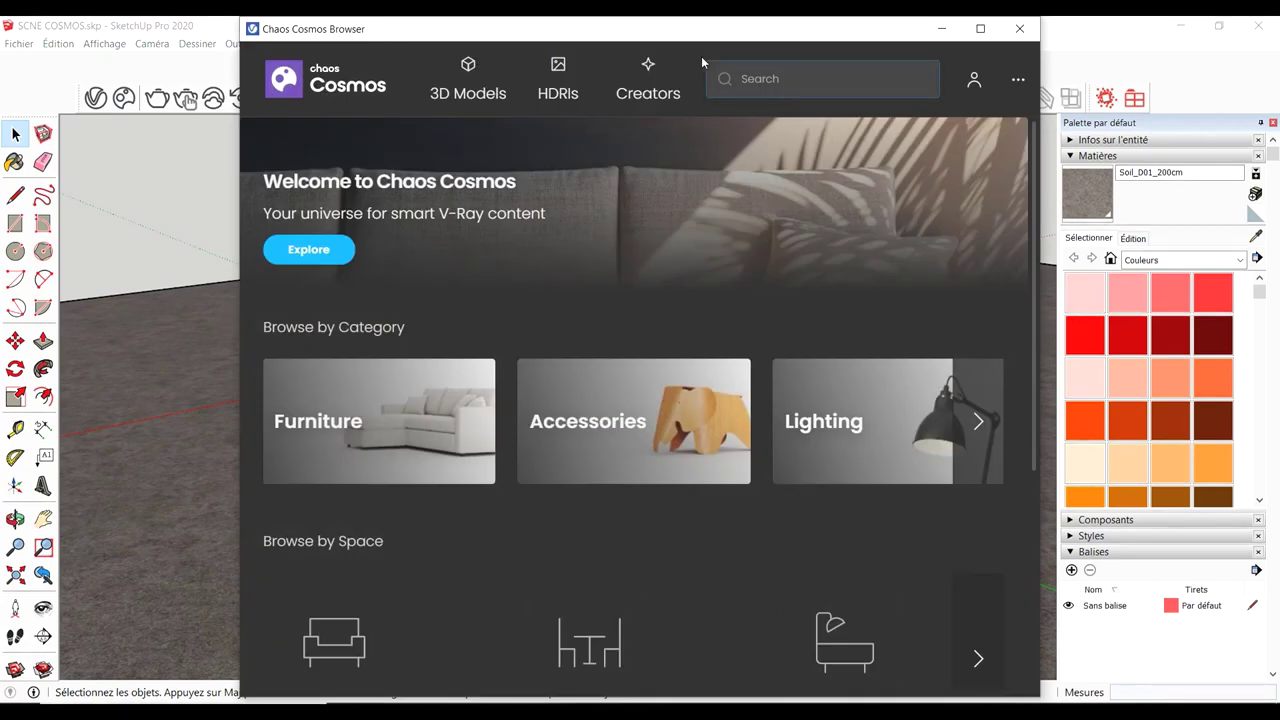
left_click_drag(717, 19, 852, 50)
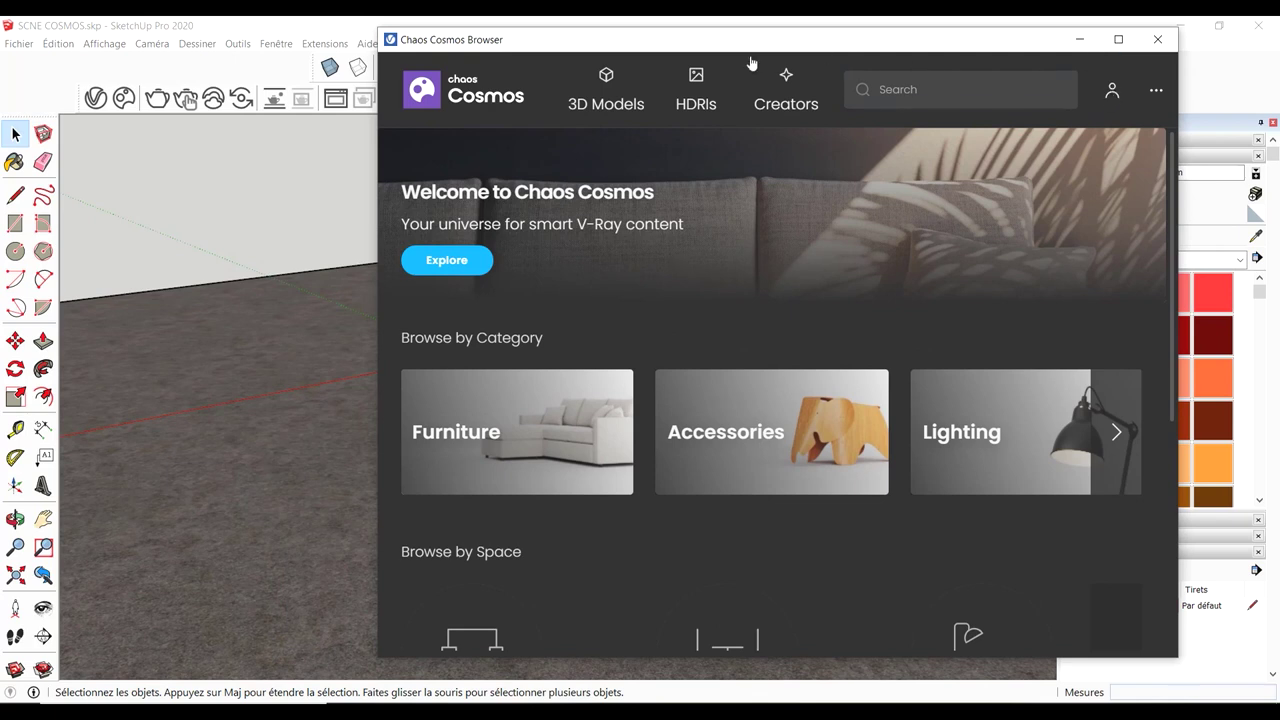
left_click(606, 90)
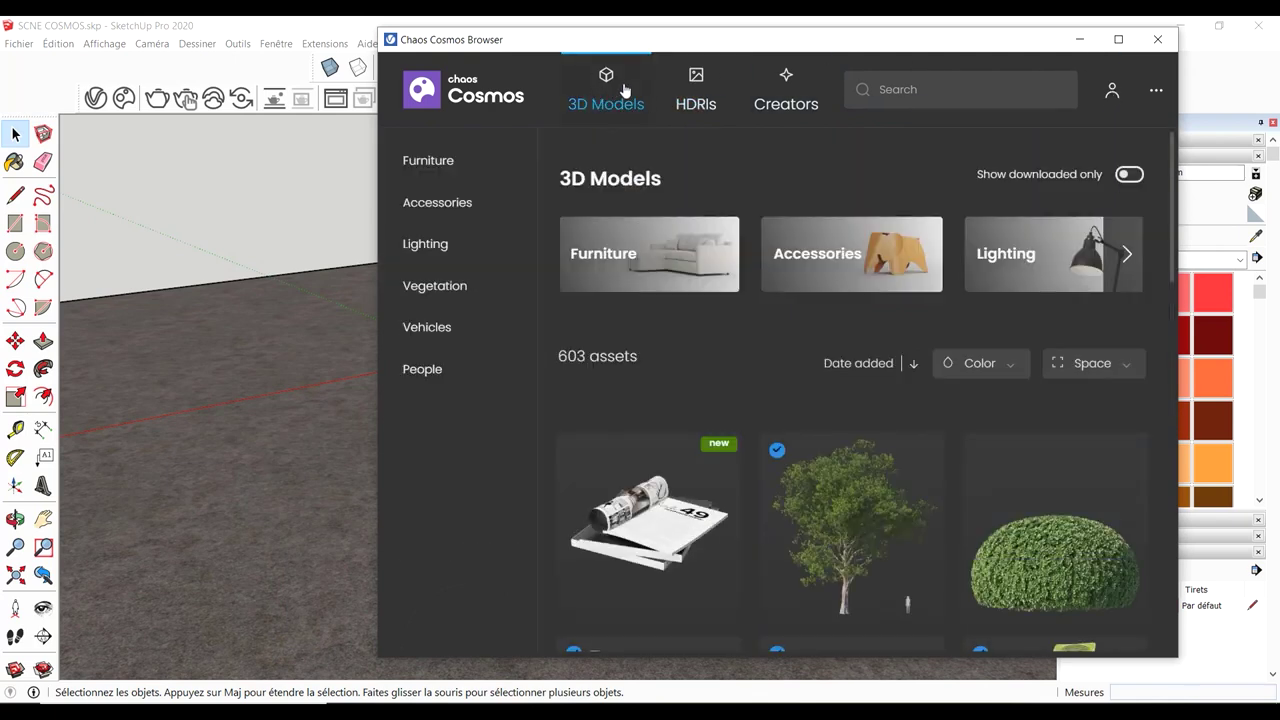
left_click(697, 95)
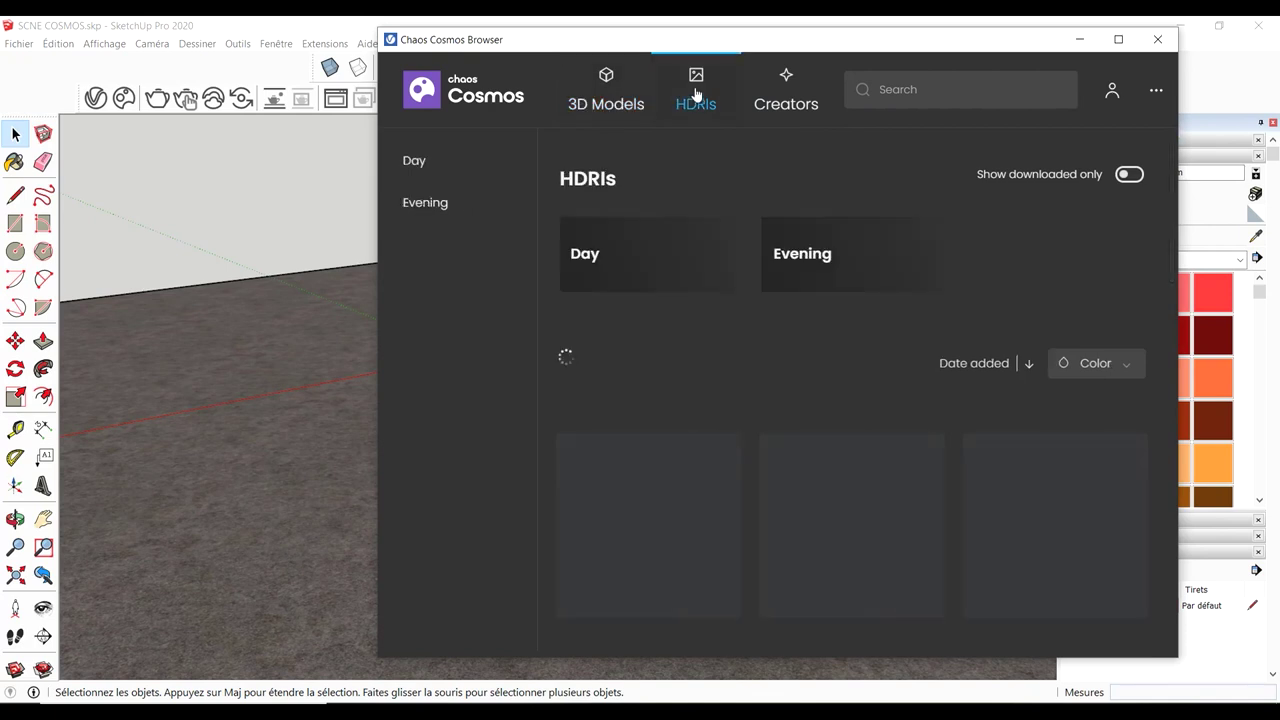
left_click(608, 97)
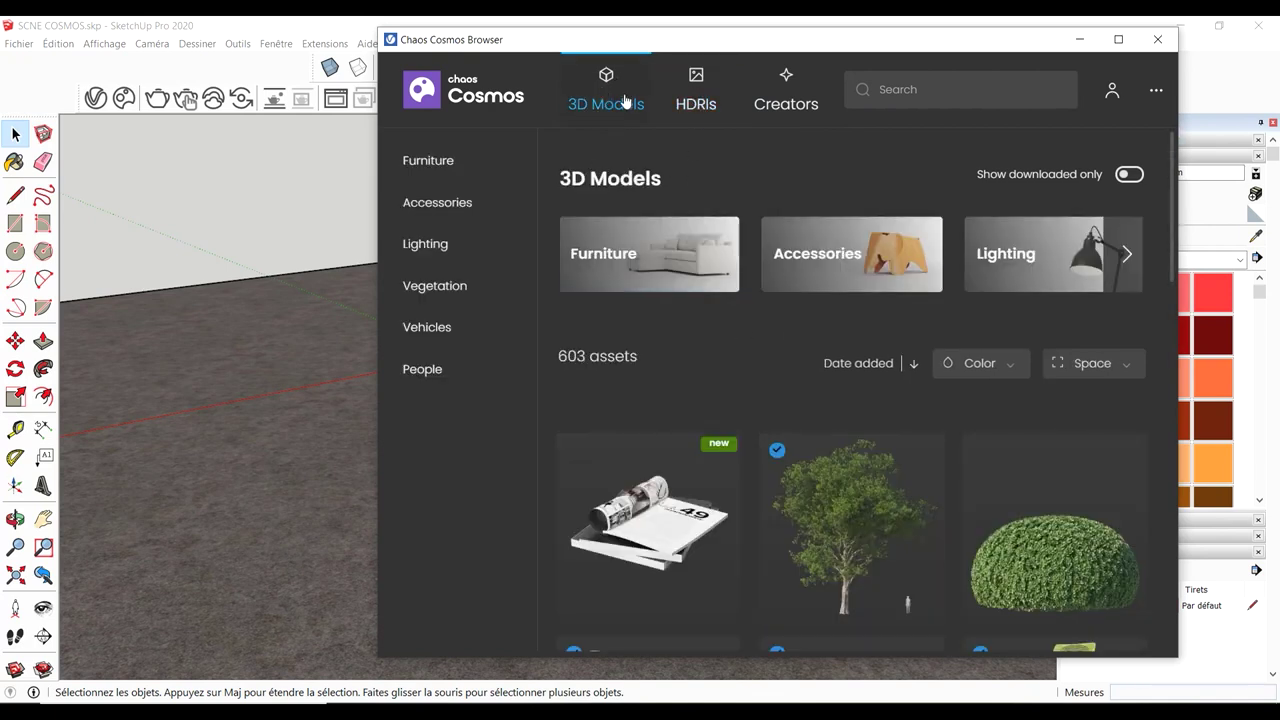
Show the Furniture category of 117 assets, after a quick look at People
left_click(419, 168)
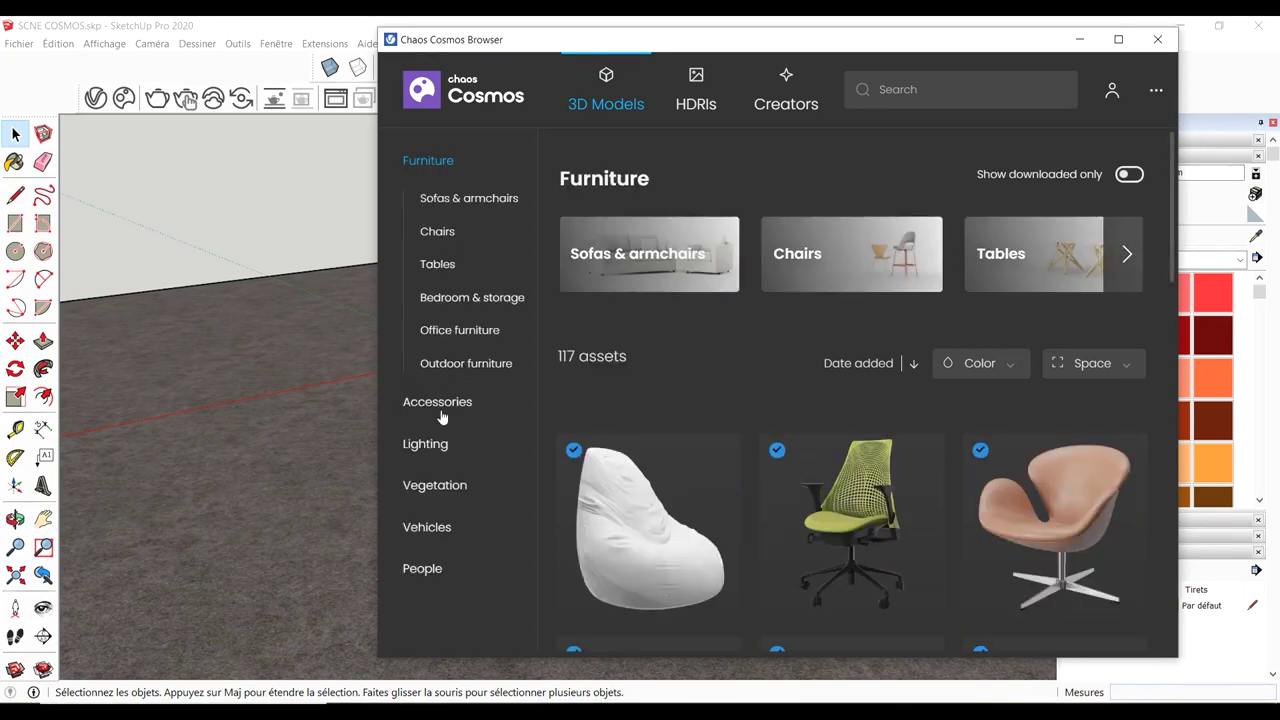
left_click(422, 569)
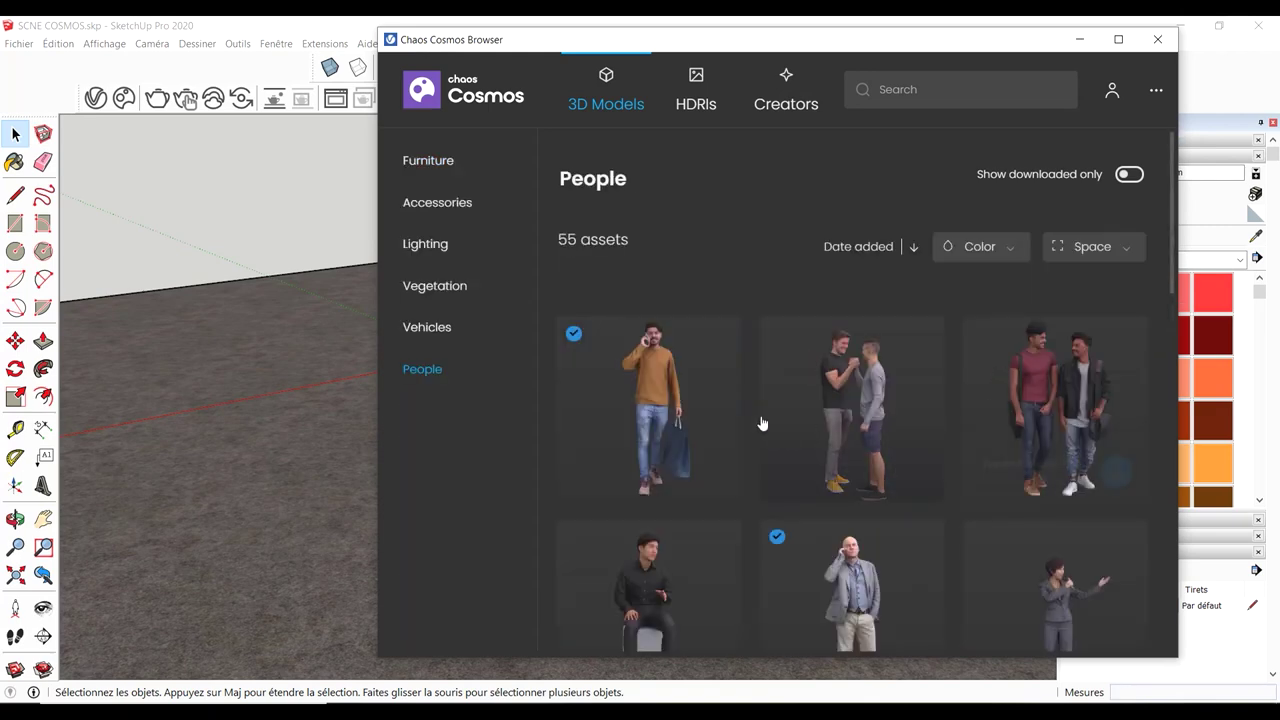
left_click(430, 163)
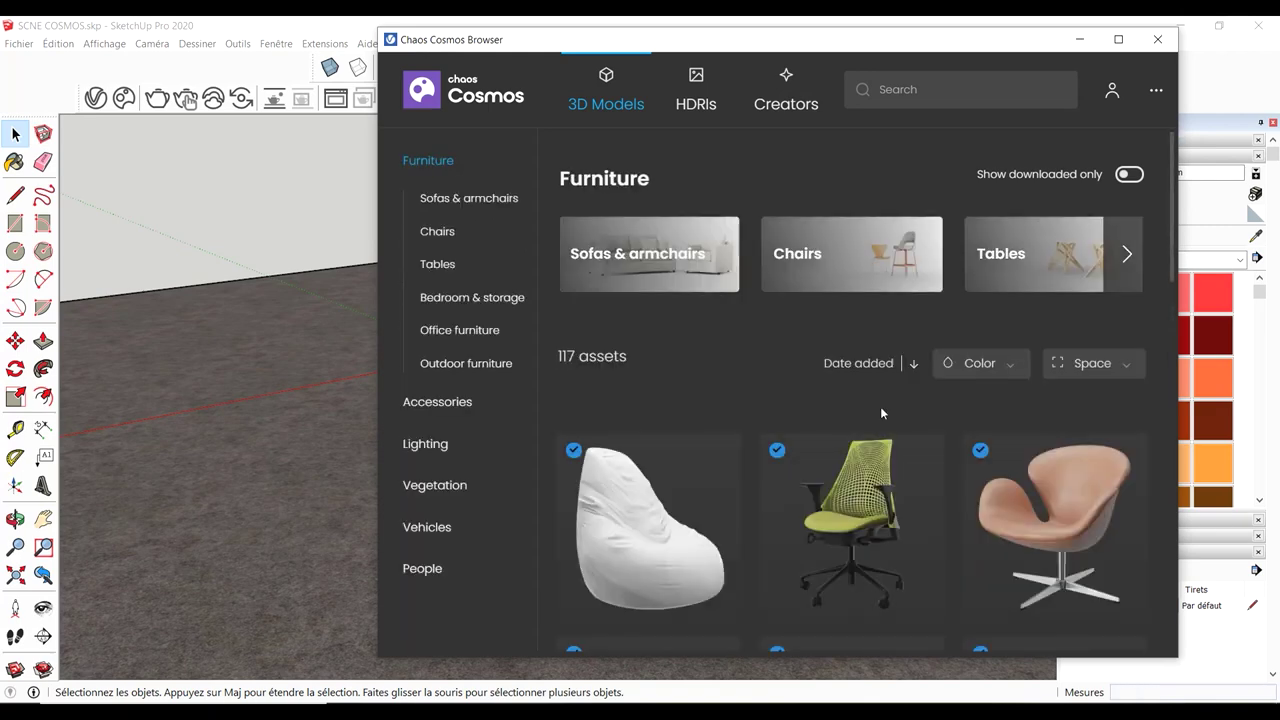
scroll(875, 430, "down", 5)
scroll(865, 470, "down", 5)
scroll(623, 306, "up", 10)
double_click(589, 362)
left_click(545, 380)
Scroll down the Furniture grid to the sofas and open Sofa Sectional 003's details
scroll(706, 451, "down", 2)
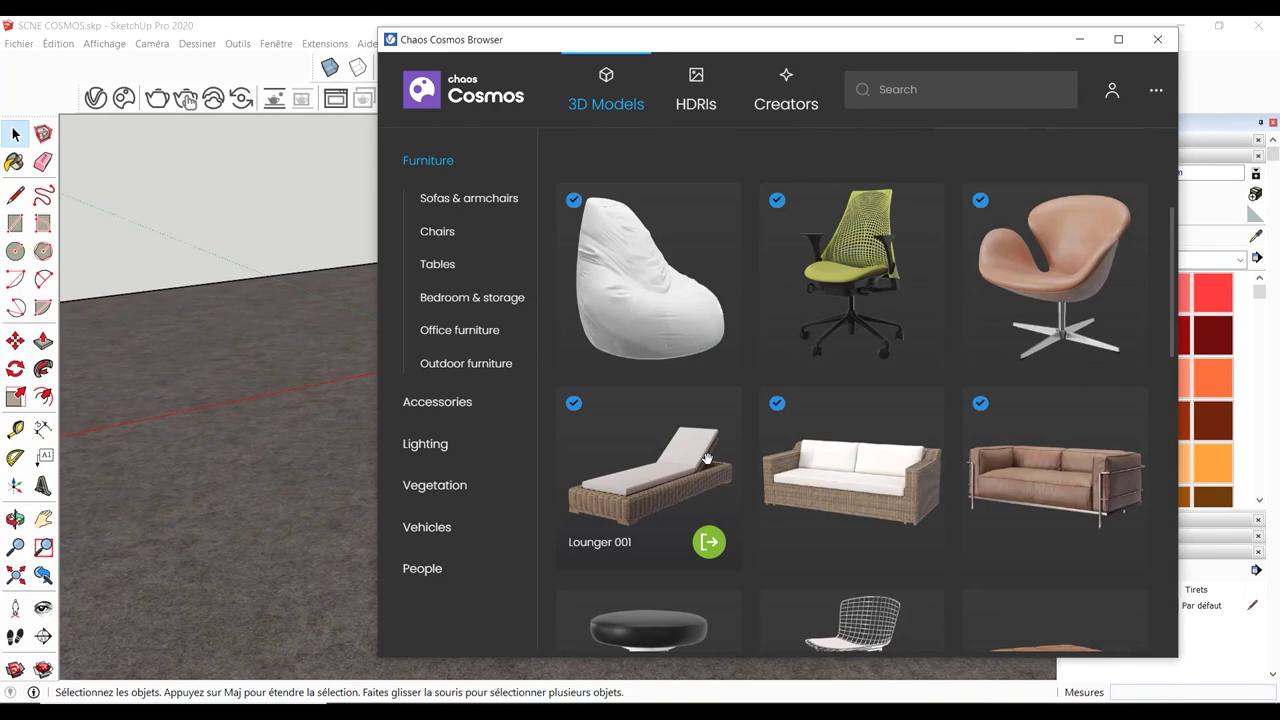
scroll(758, 424, "down", 2)
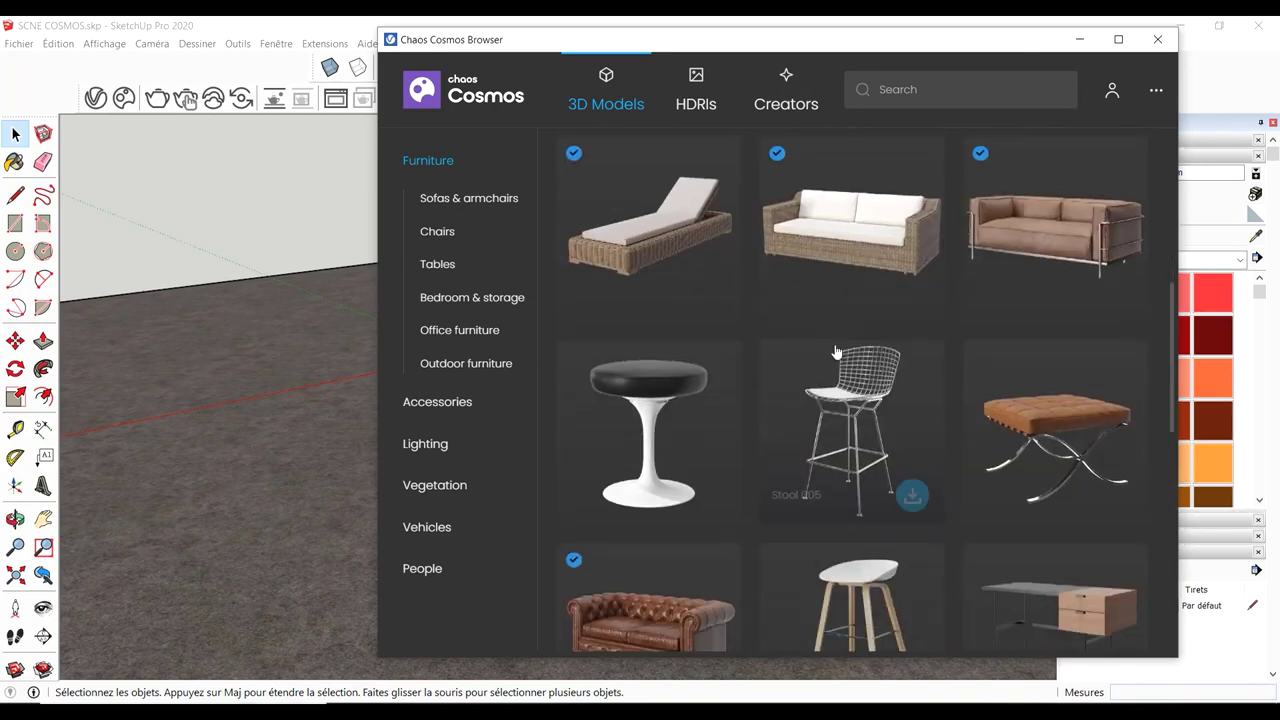
scroll(755, 400, "down", 3)
scroll(749, 362, "down", 3)
scroll(751, 362, "down", 1)
scroll(702, 355, "down", 1)
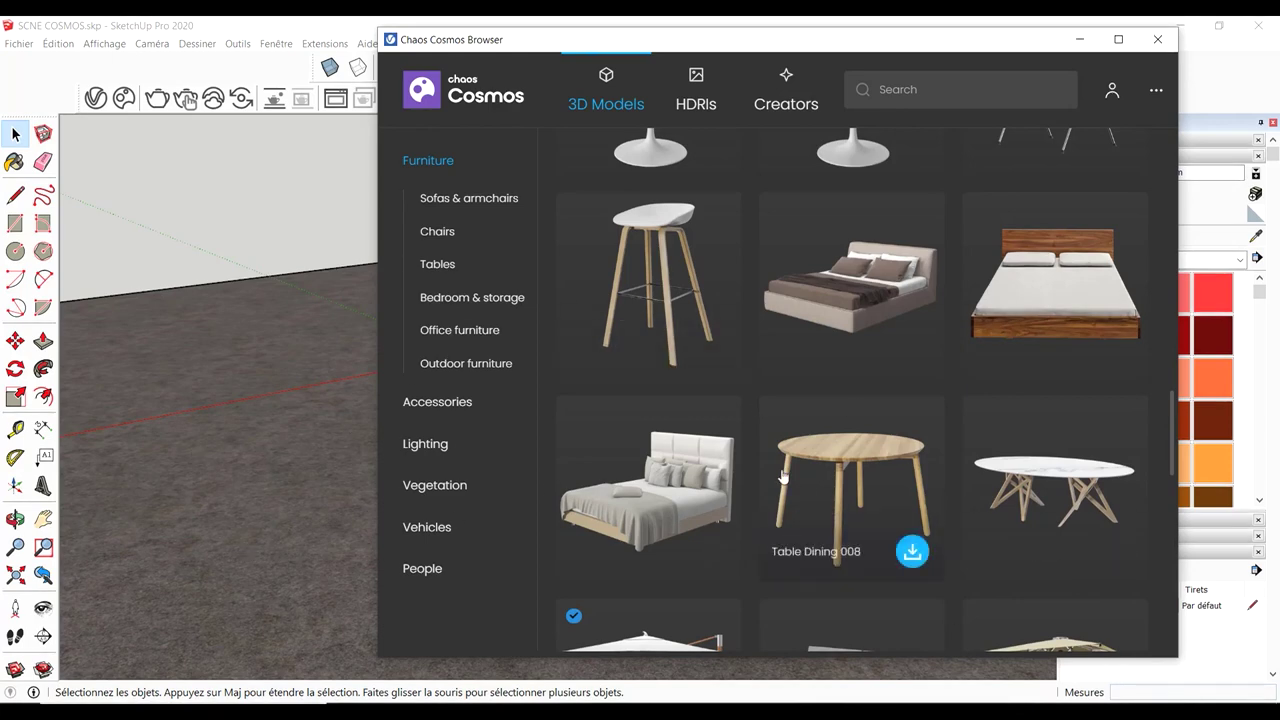
scroll(790, 505, "down", 3)
scroll(785, 486, "down", 3)
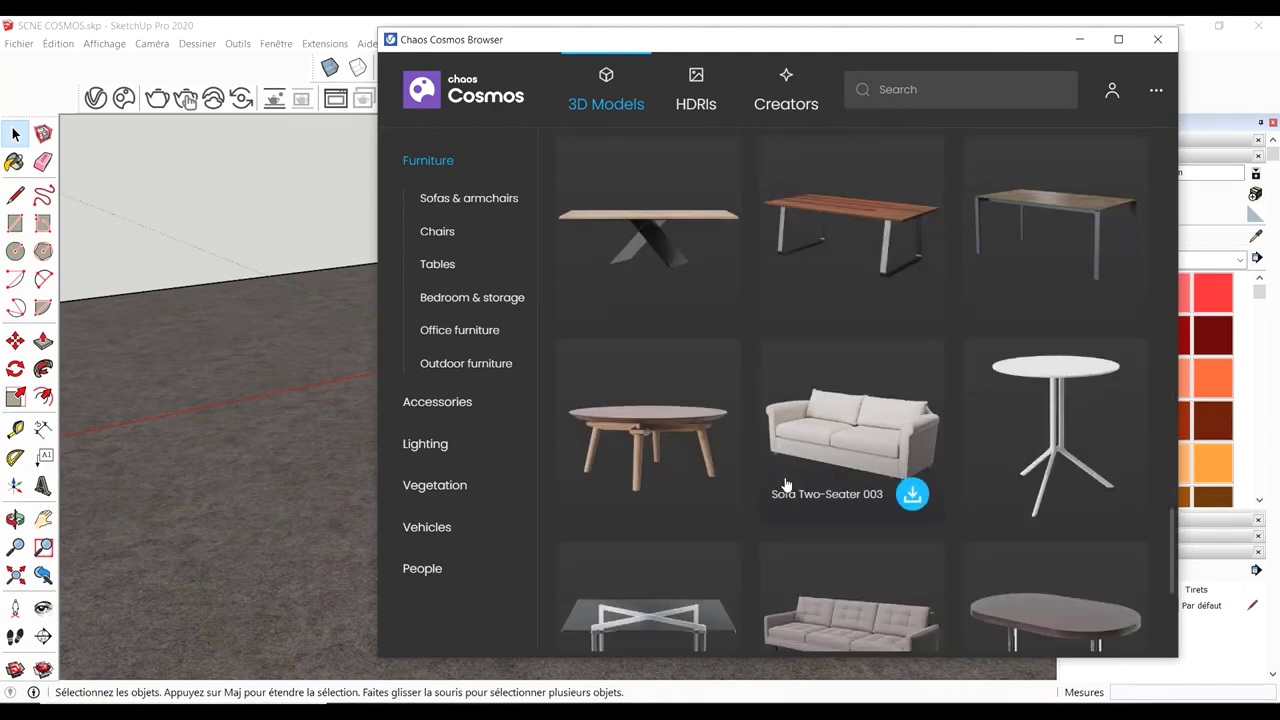
scroll(784, 476, "down", 2)
scroll(784, 476, "down", 2)
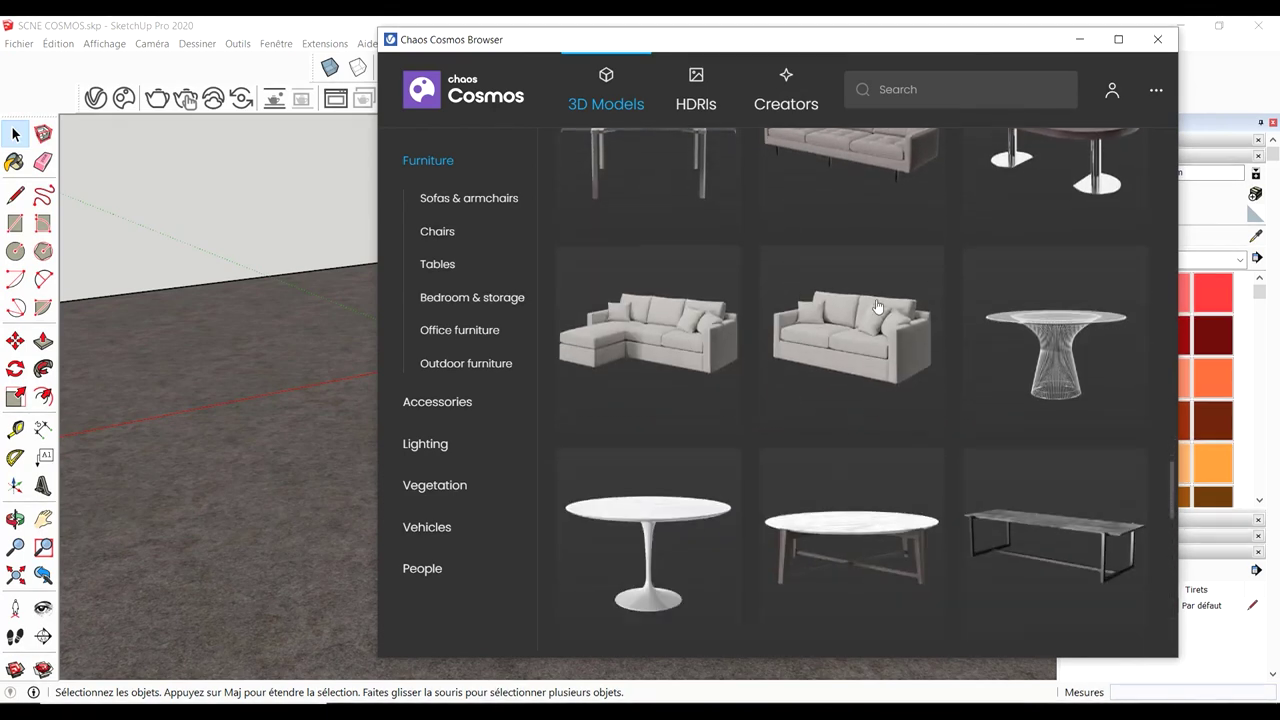
left_click(700, 345)
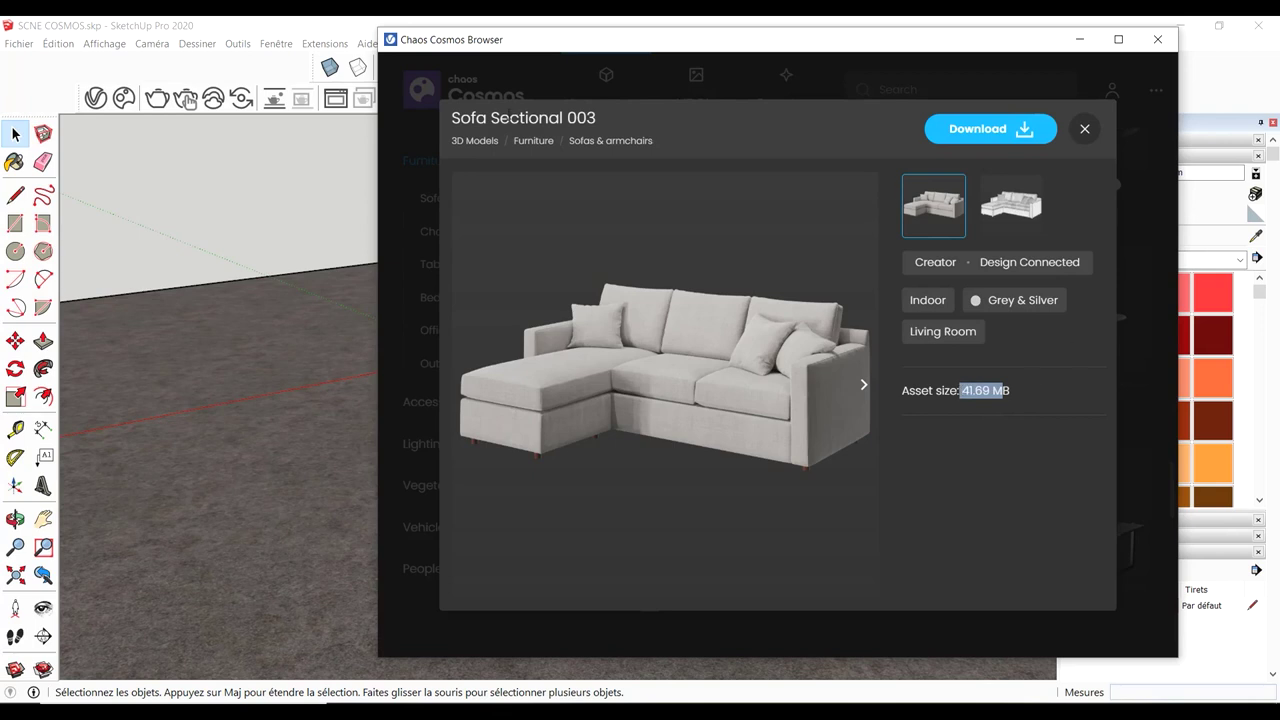
Download Sofa Sectional 003 and close its details to return to the Furniture grid
left_click(996, 134)
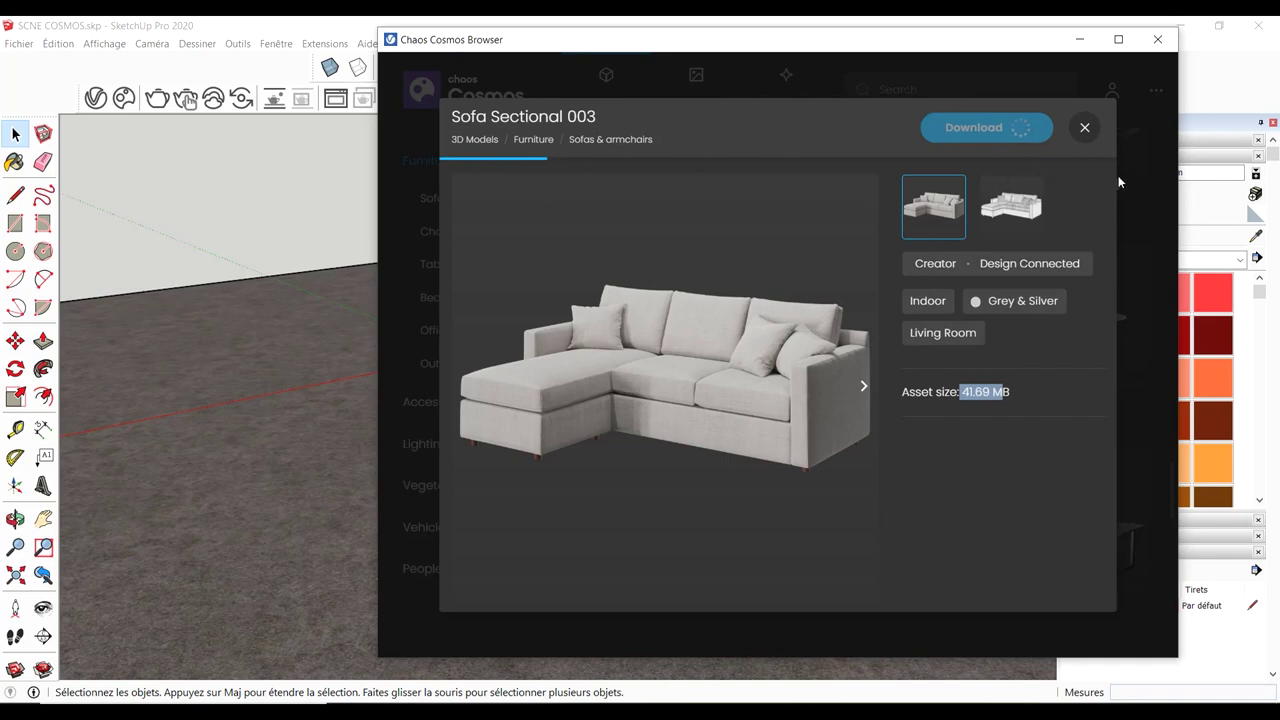
left_click(1085, 128)
Filter the Furniture list to show downloaded assets only, leaving 18
scroll(982, 241, "down", 2)
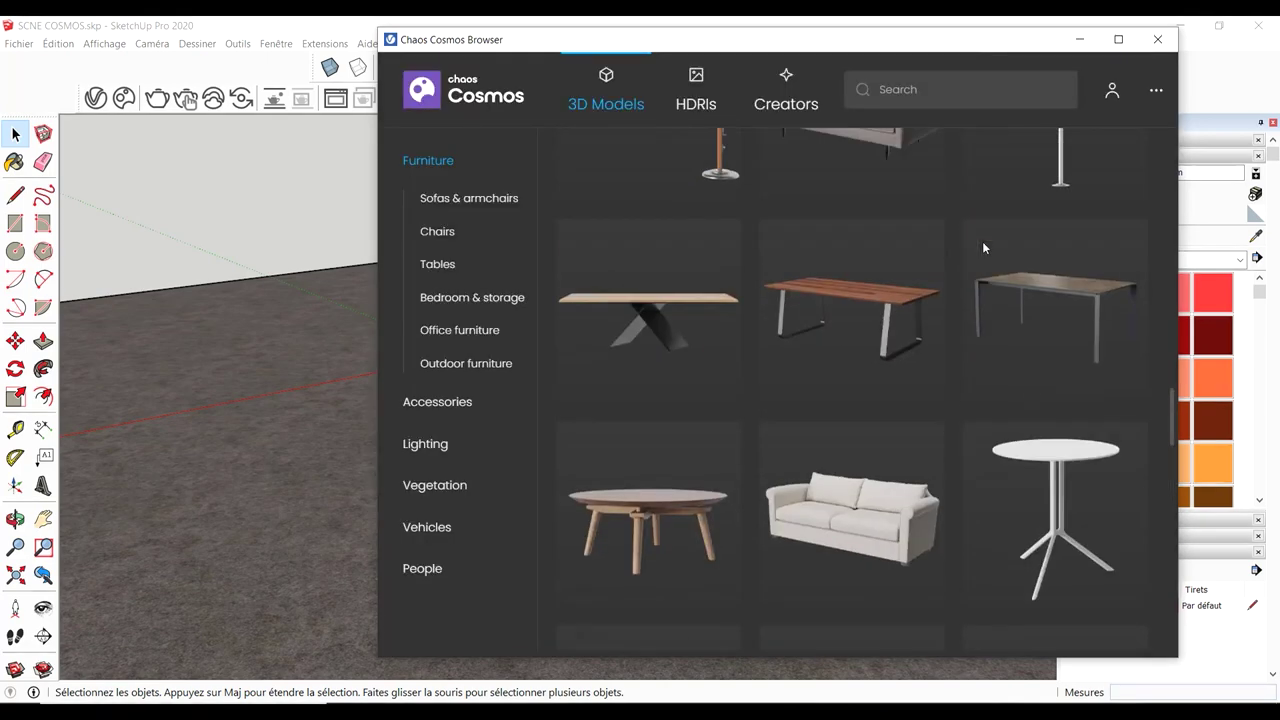
scroll(982, 241, "down", 2)
scroll(982, 241, "down", 2)
scroll(982, 241, "up", 3)
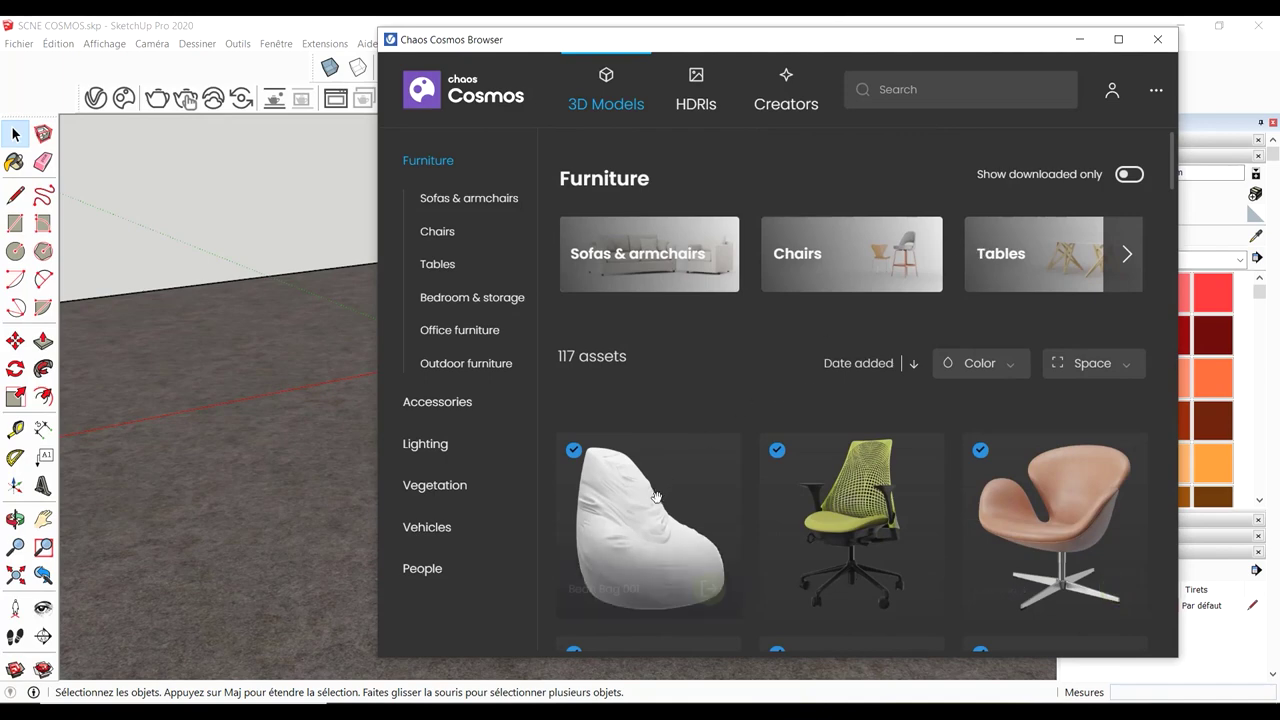
scroll(657, 521, "down", 3)
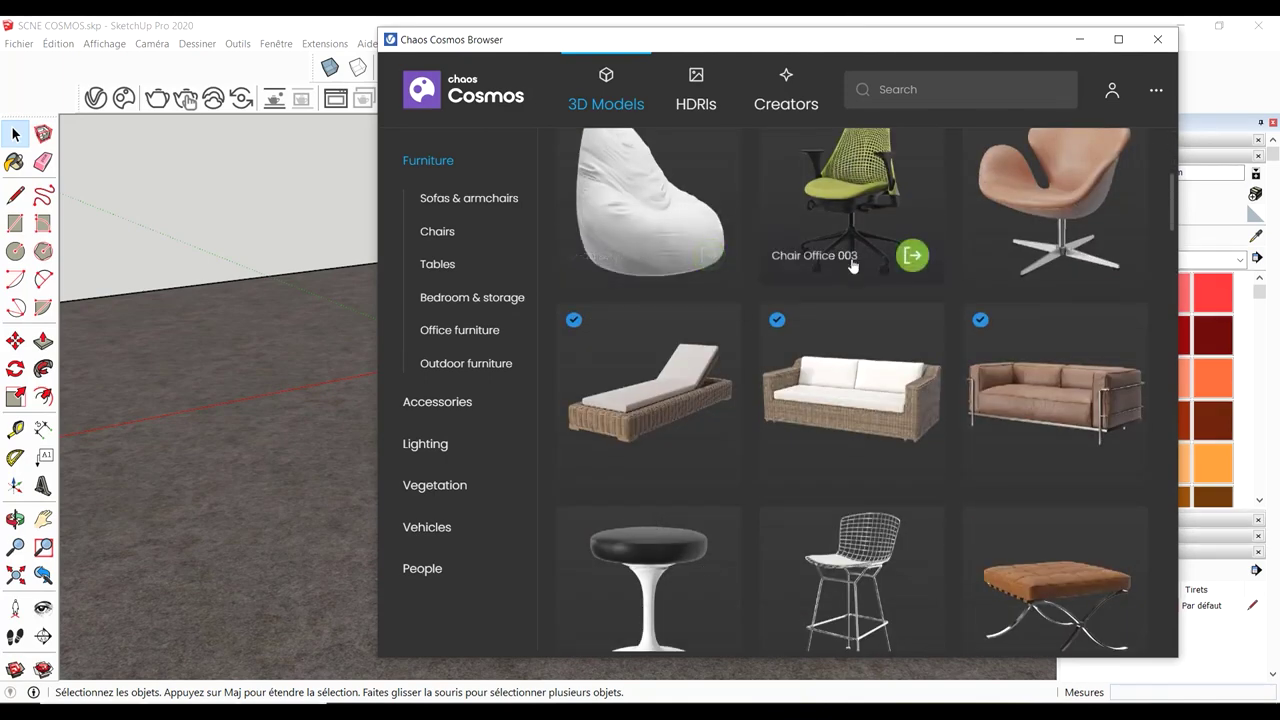
scroll(1089, 460, "down", 5)
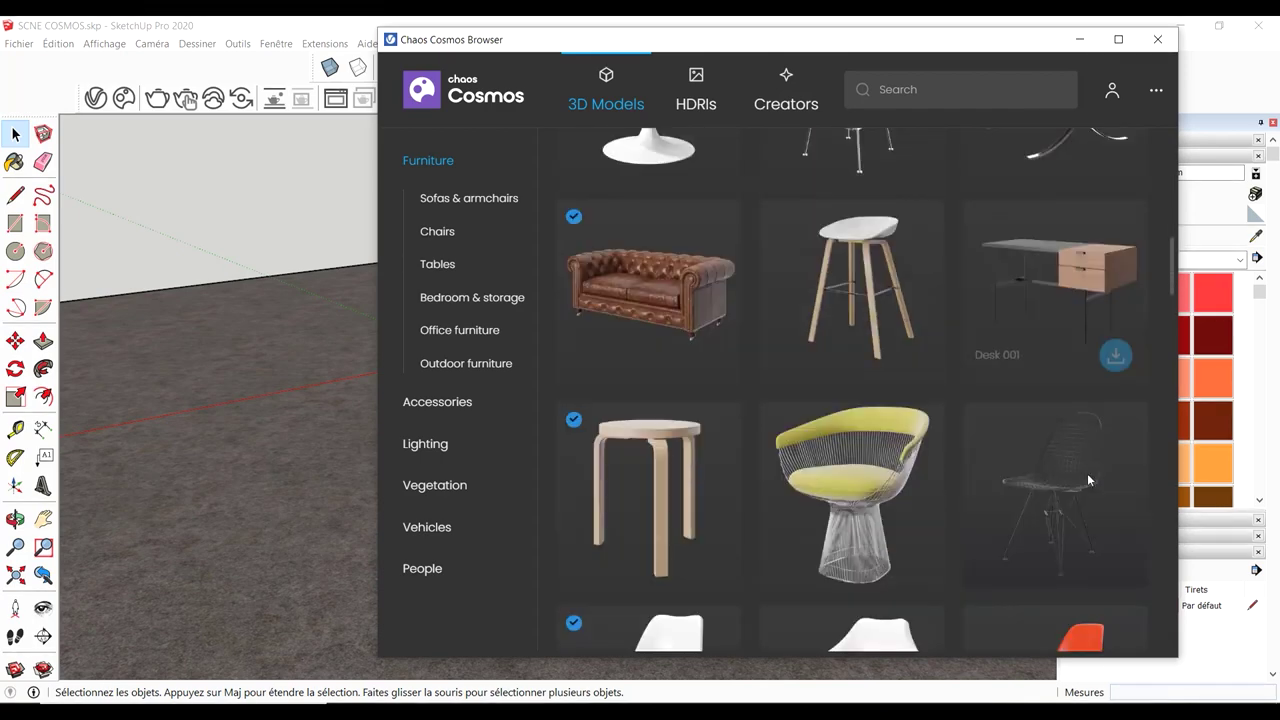
scroll(1087, 473, "down", 5)
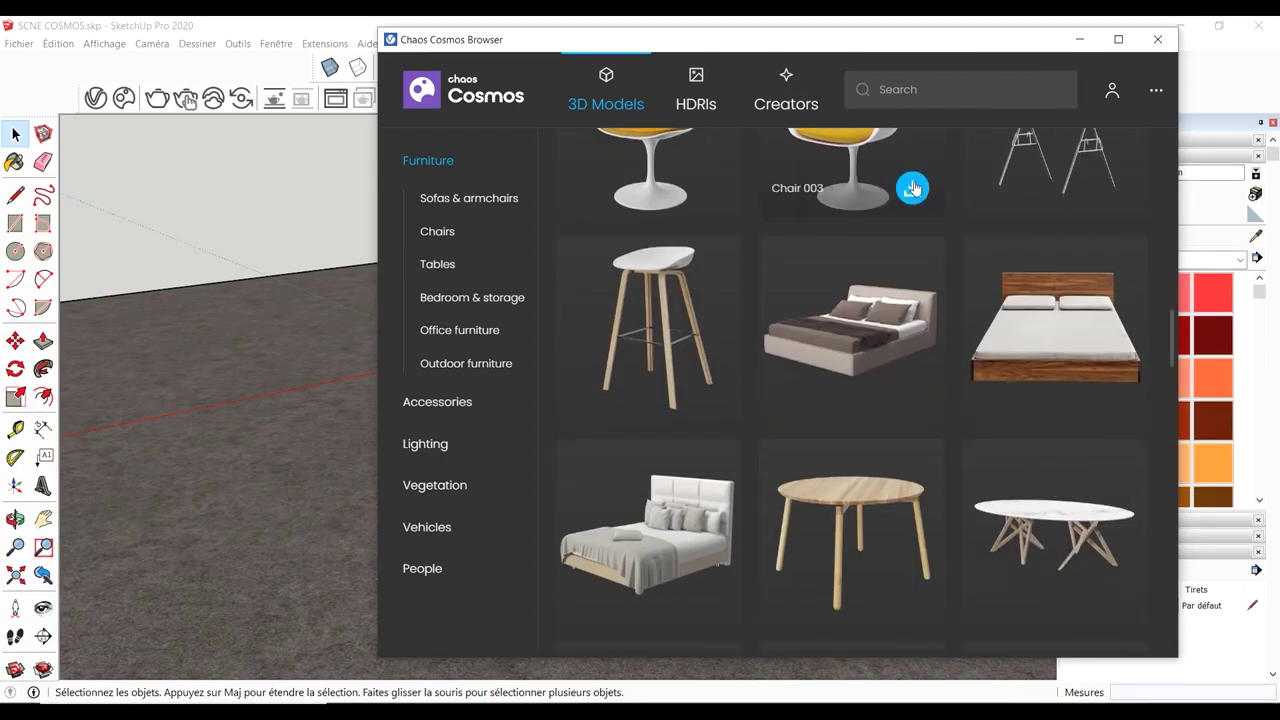
scroll(823, 285, "up", 5)
scroll(823, 282, "up", 5)
scroll(823, 282, "up", 3)
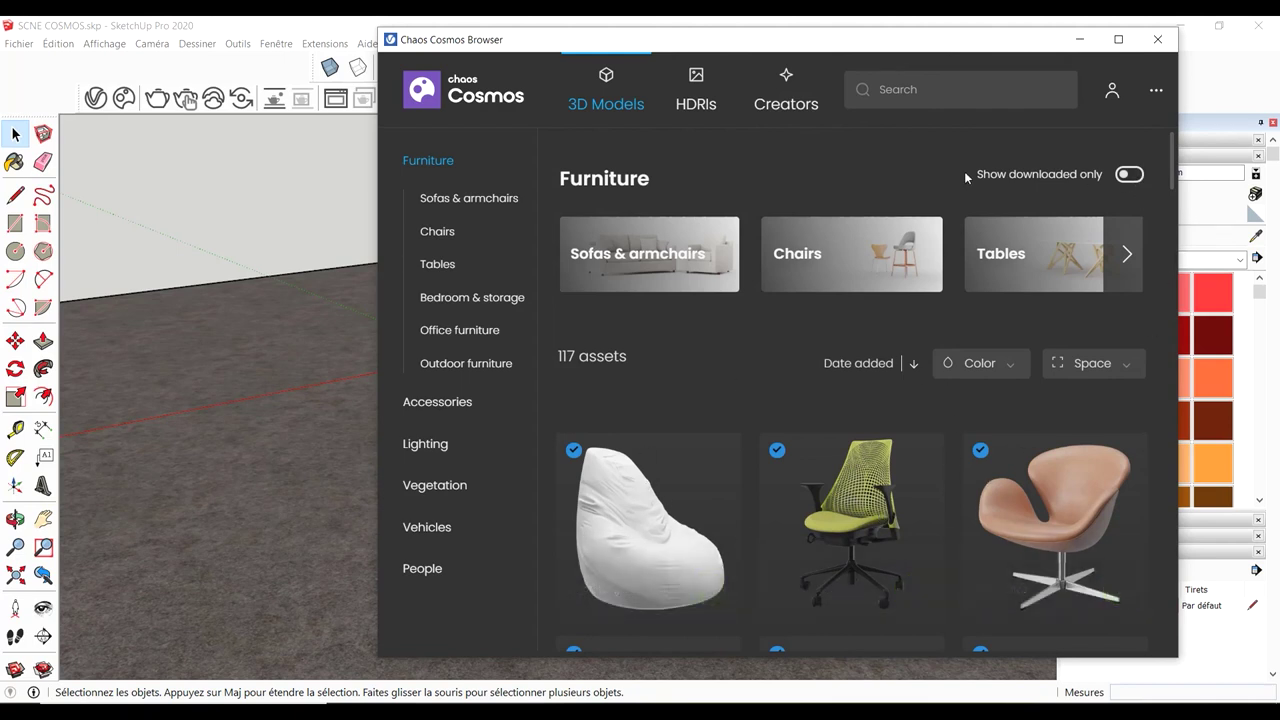
left_click(1129, 176)
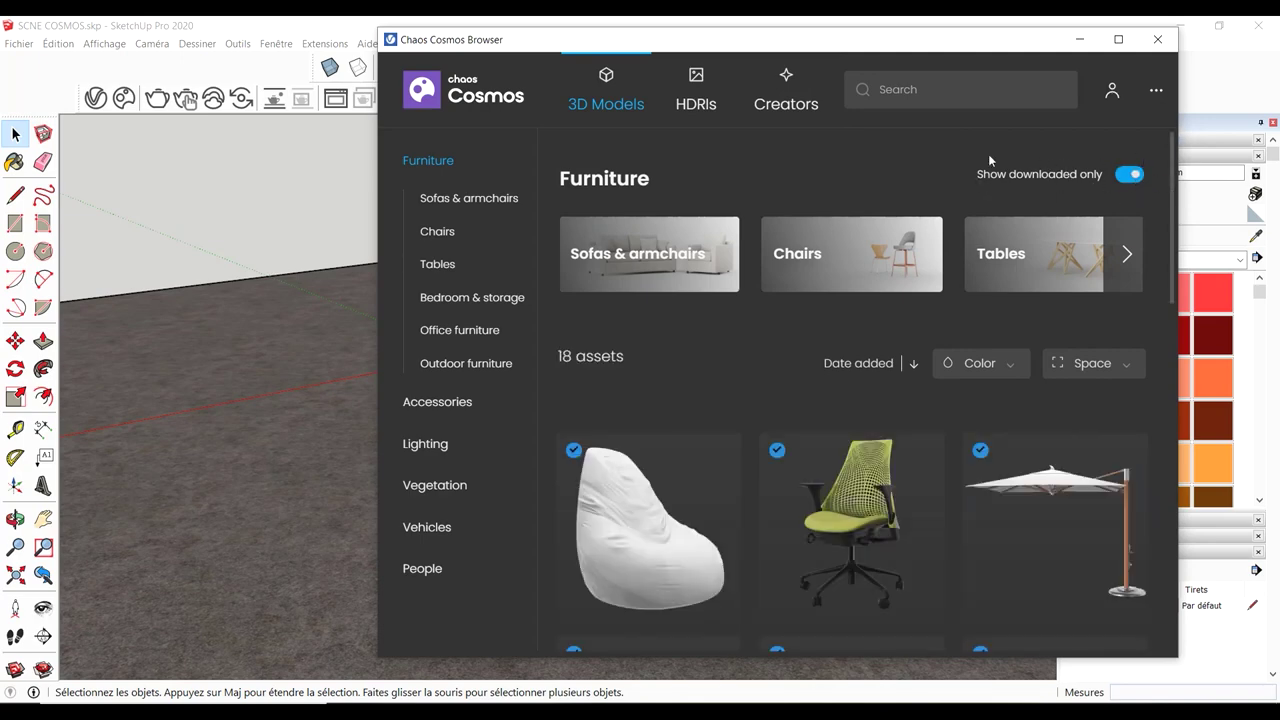
Find Sofa 002 in the downloaded list and import it into the SketchUp model
scroll(866, 425, "down", 3)
scroll(866, 425, "down", 4)
scroll(870, 428, "down", 3)
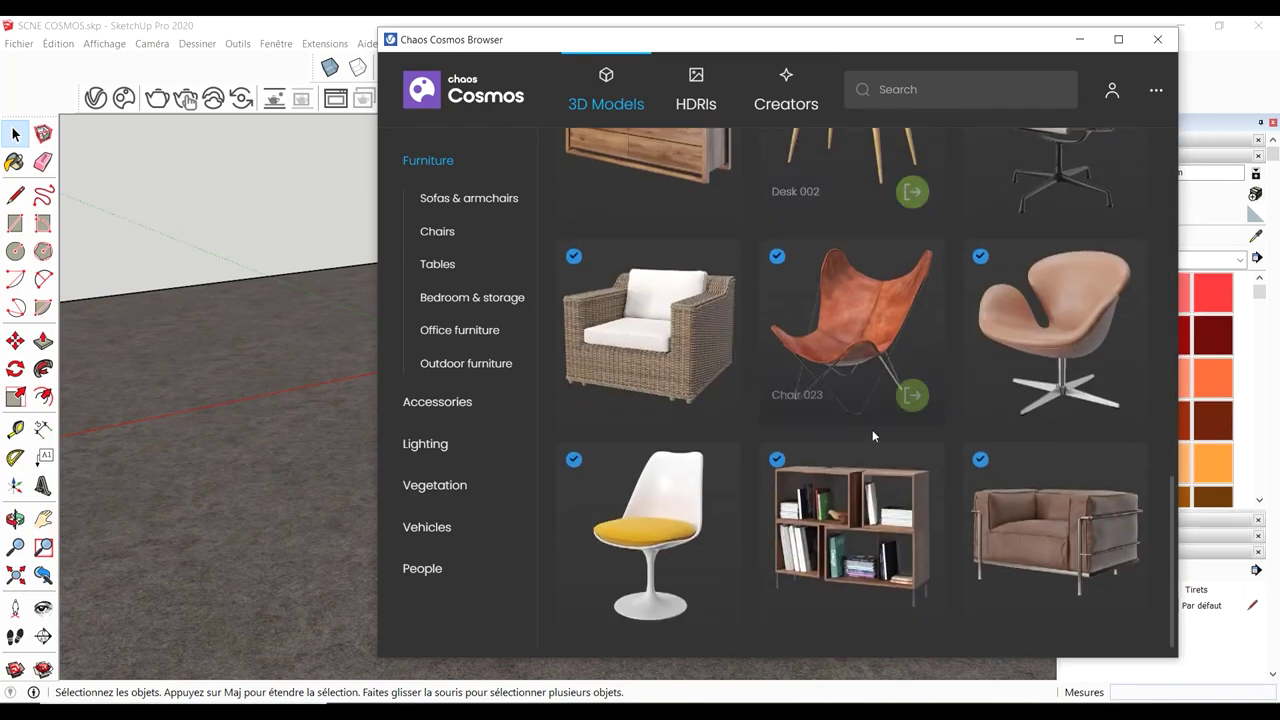
scroll(873, 432, "up", 7)
scroll(873, 437, "up", 3)
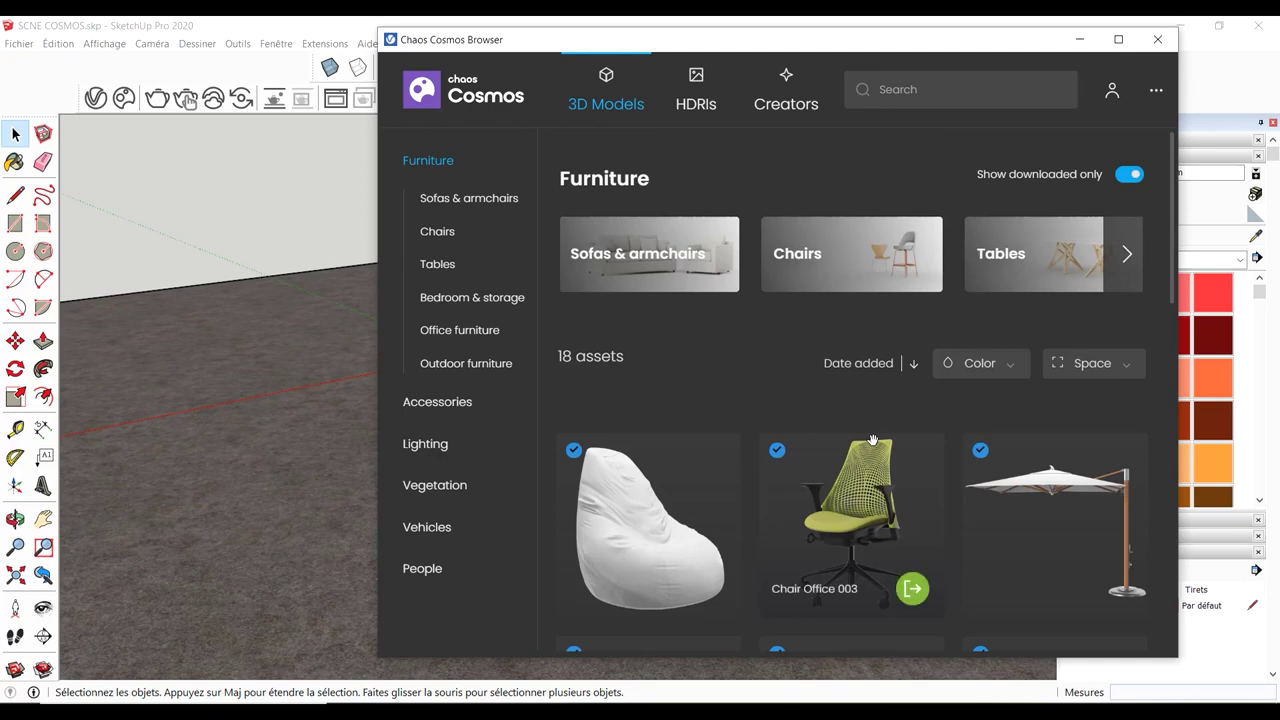
scroll(906, 394, "down", 3)
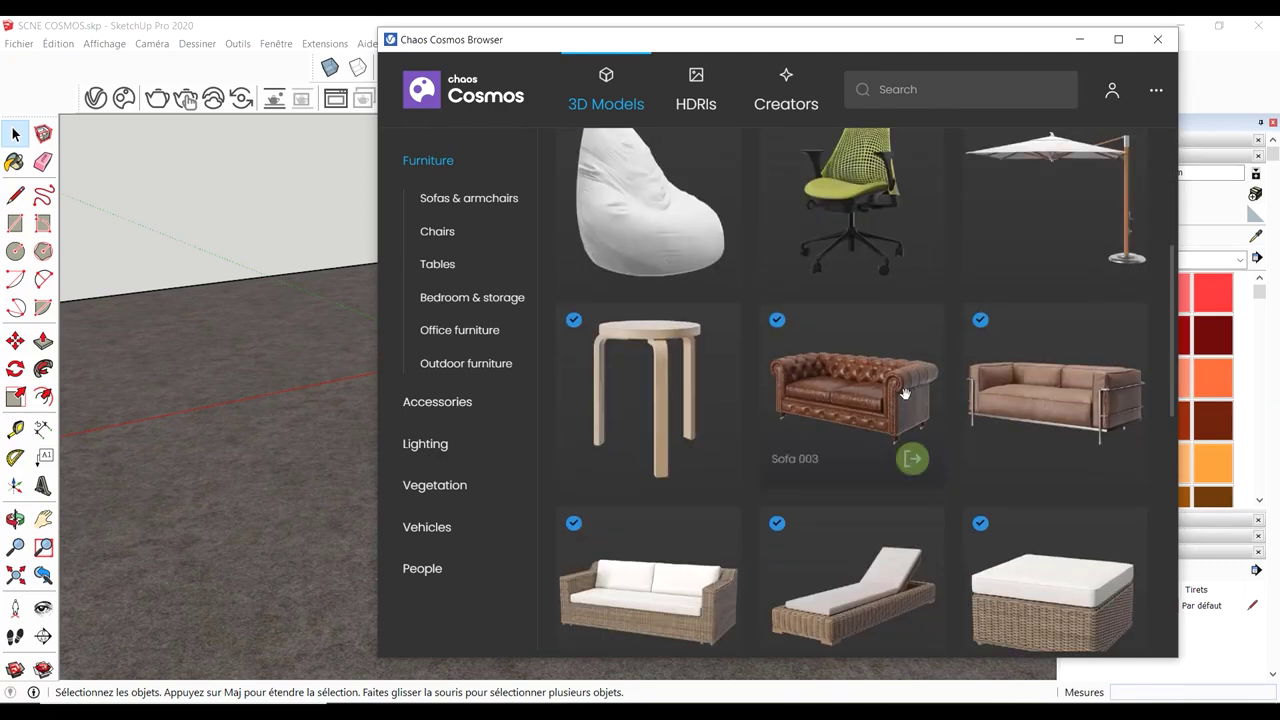
scroll(890, 360, "down", 1)
left_click(1116, 377)
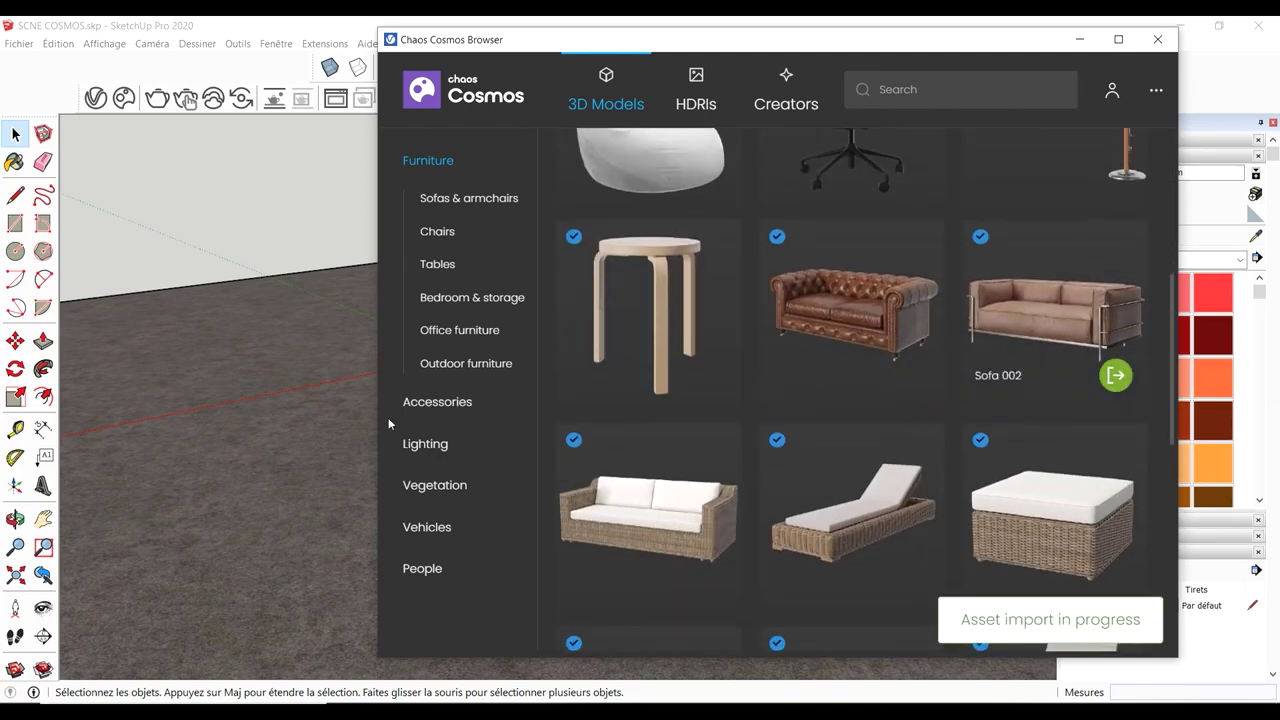
Place Sofa 002 on the ground beside the figure and return to the Select tool
left_click(640, 394)
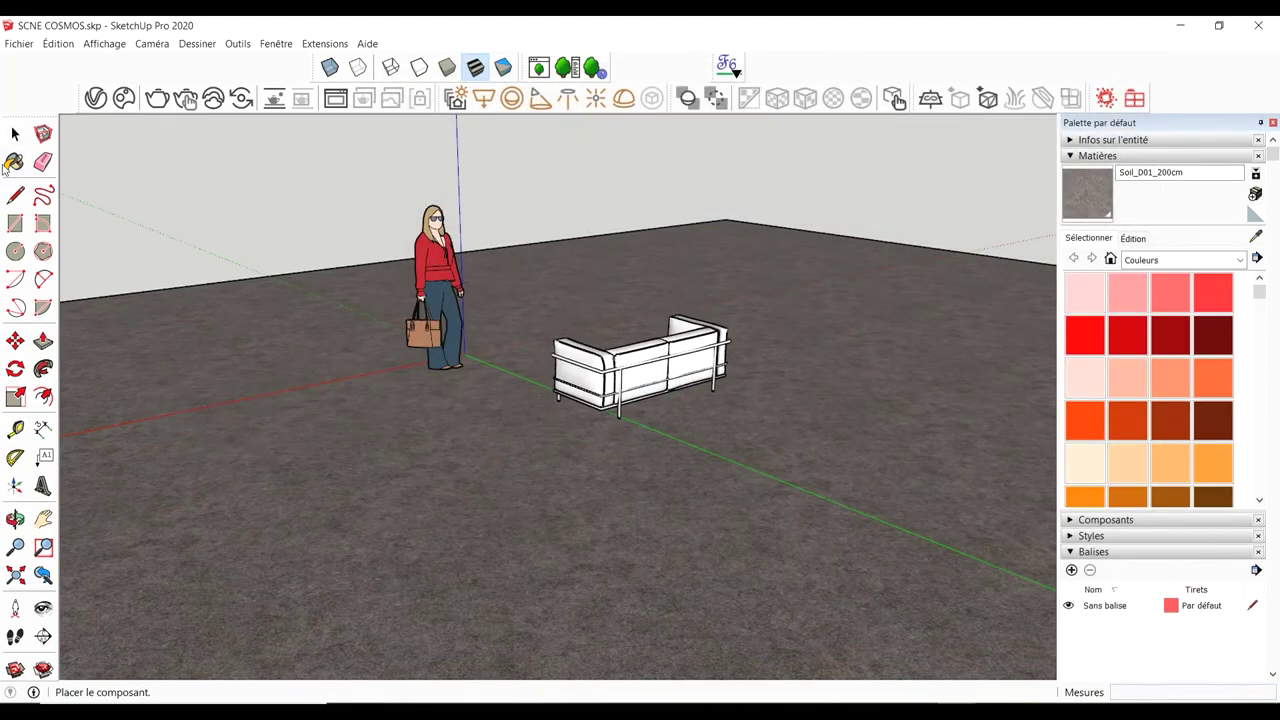
left_click(15, 134)
middle_click_drag(829, 380, 752, 366)
scroll(752, 366, "up", 3)
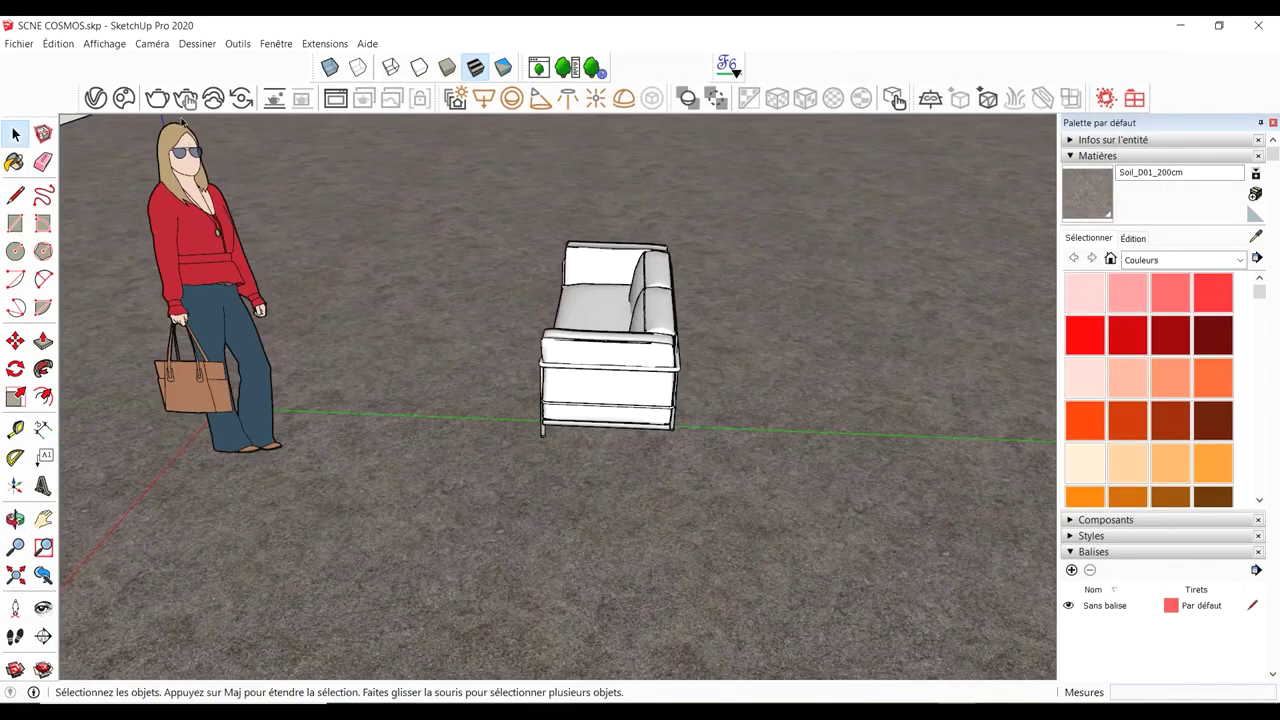
Reopen Chaos Cosmos on the Sofa 002 details and move the window aside
left_click(895, 98)
left_click(1040, 327)
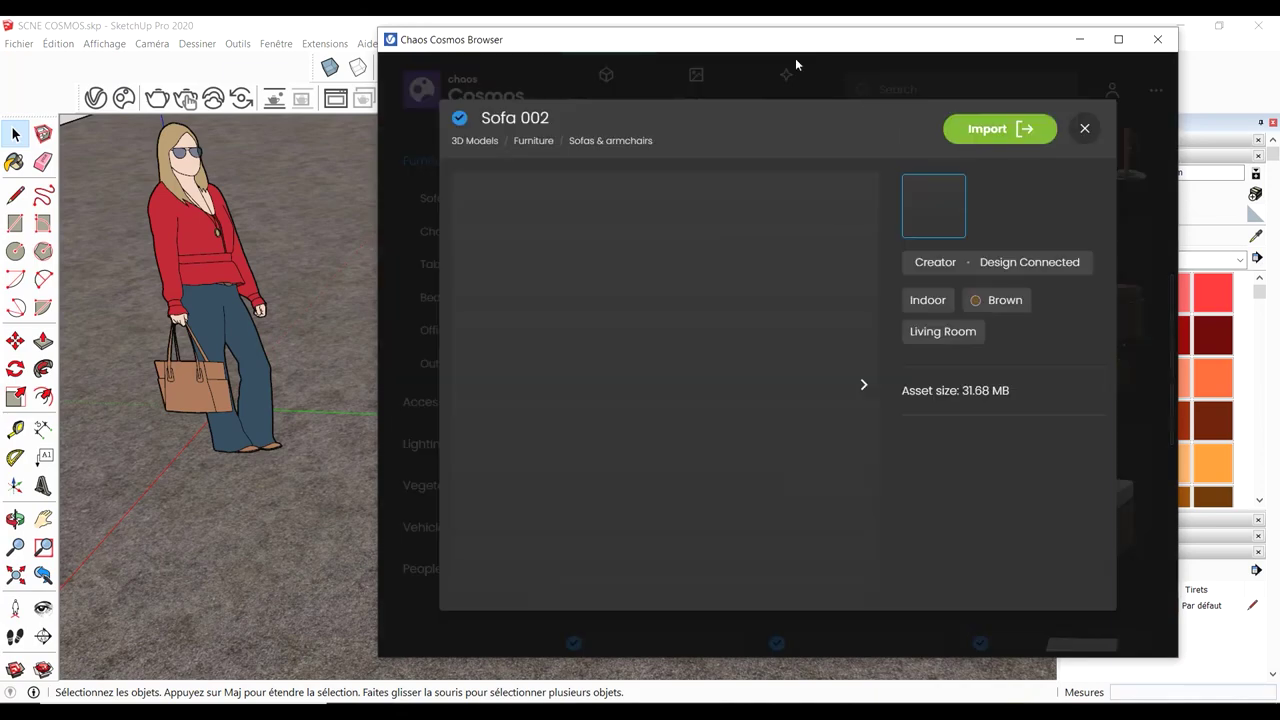
left_click_drag(795, 42, 1138, 62)
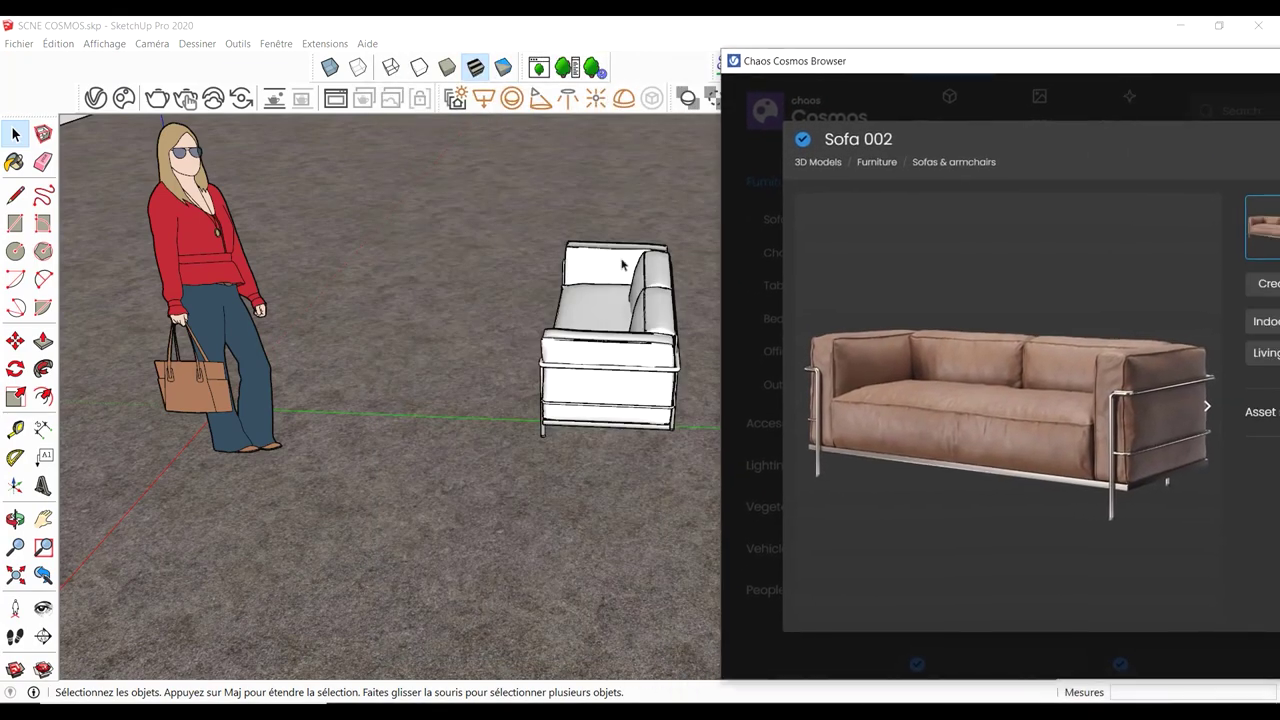
Select the sofa and frame it close up from a front three-quarter view
left_click(621, 264)
scroll(621, 266, "up", 2)
scroll(600, 265, "up", 1)
middle_click_drag(582, 317, 476, 361)
middle_click_drag(396, 361, 329, 376)
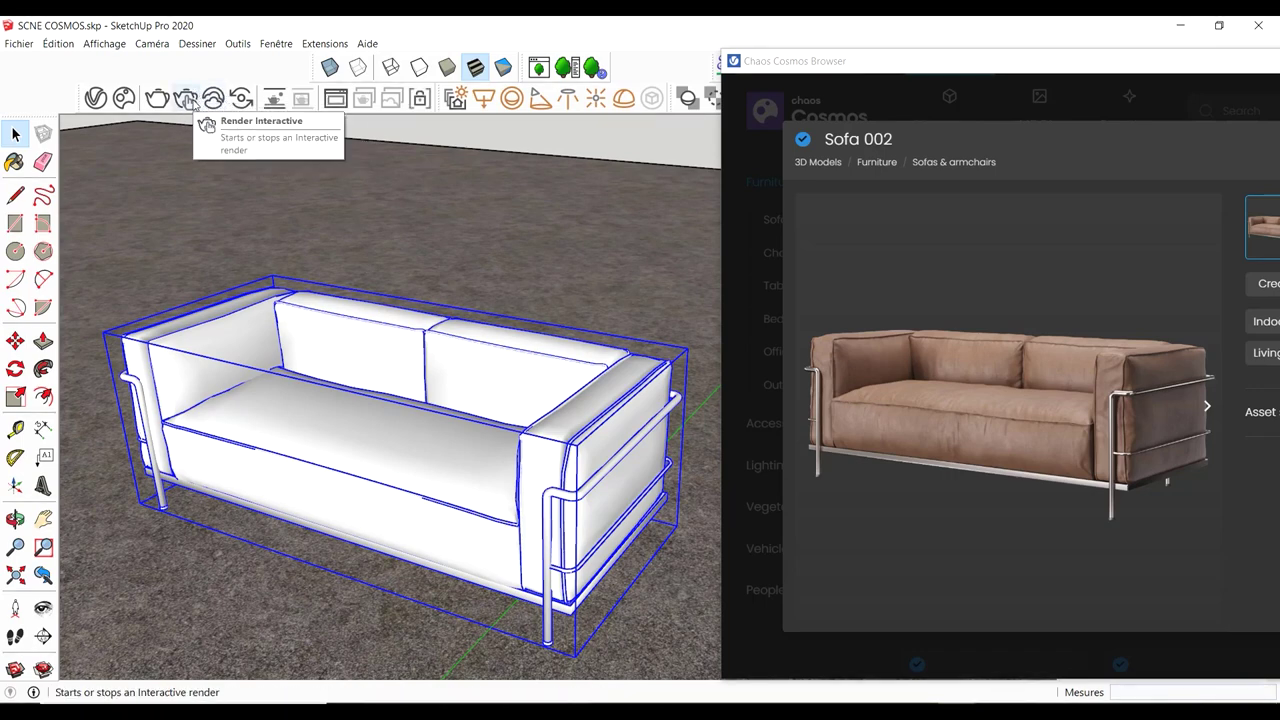
Start a V-Ray interactive render of the sofa and move the Frame Buffer aside
left_click(211, 108)
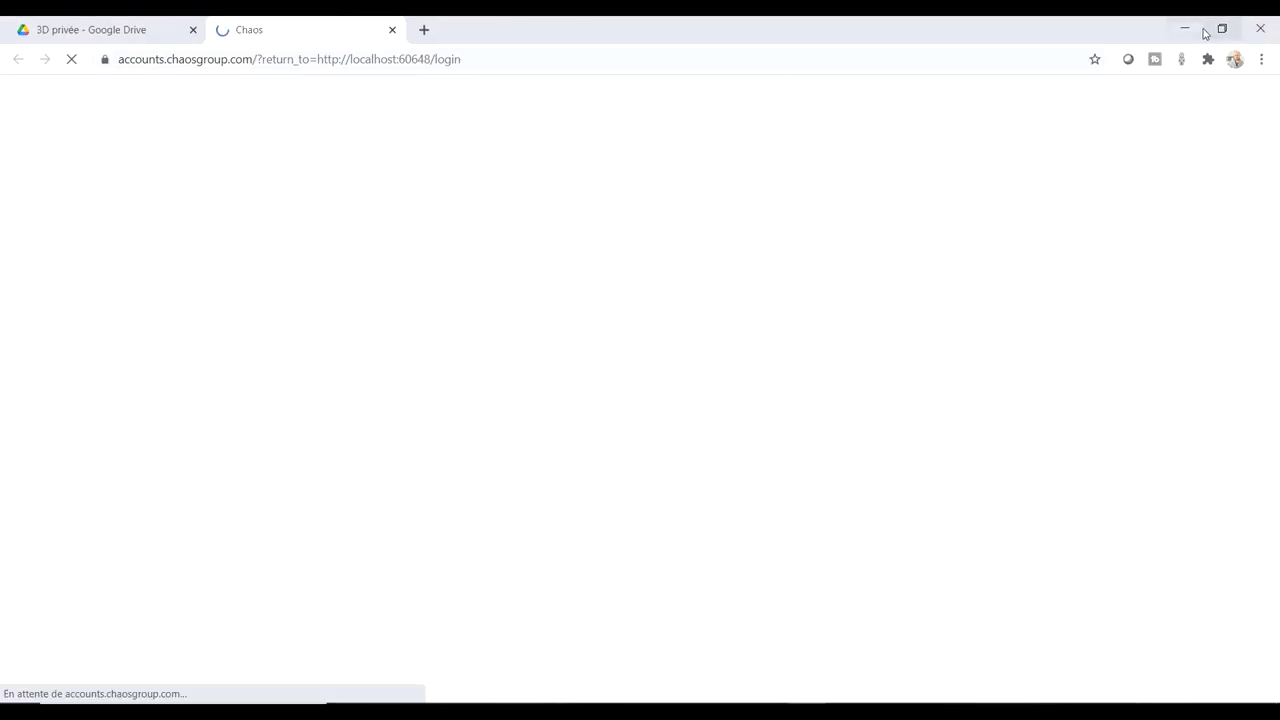
left_click(1200, 31)
left_click(203, 113)
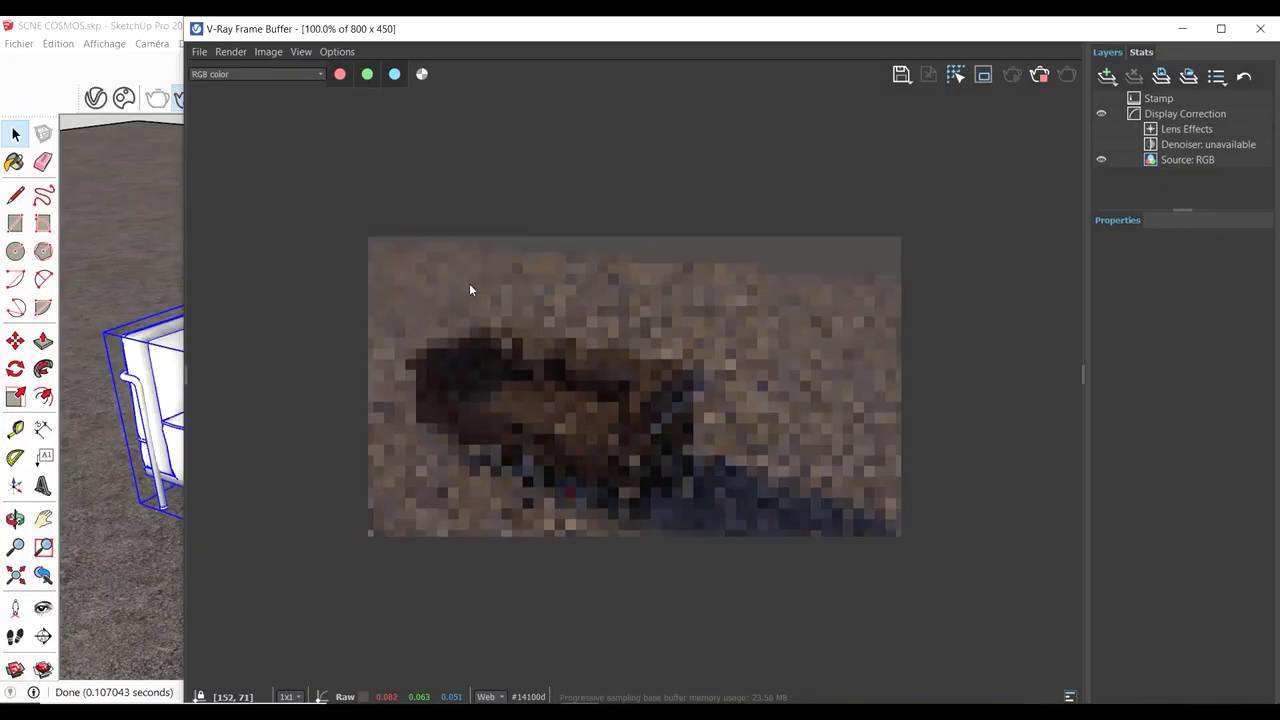
left_click_drag(897, 35, 1258, 67)
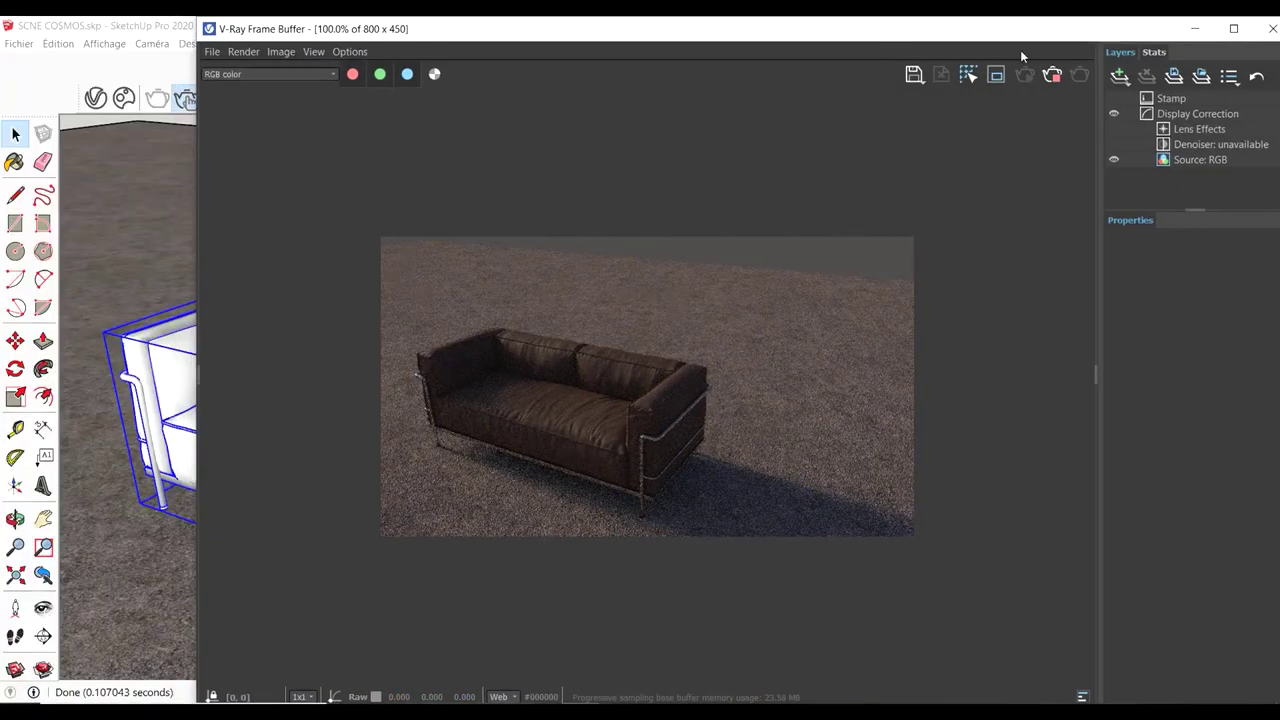
Orbit closely around the sofa's arm while the render updates
scroll(474, 410, "up", 5)
mouse_move(517, 406)
middle_mouse_down()
mouse_move(389, 343)
mouse_move(509, 357)
mouse_move(377, 354)
middle_mouse_up()
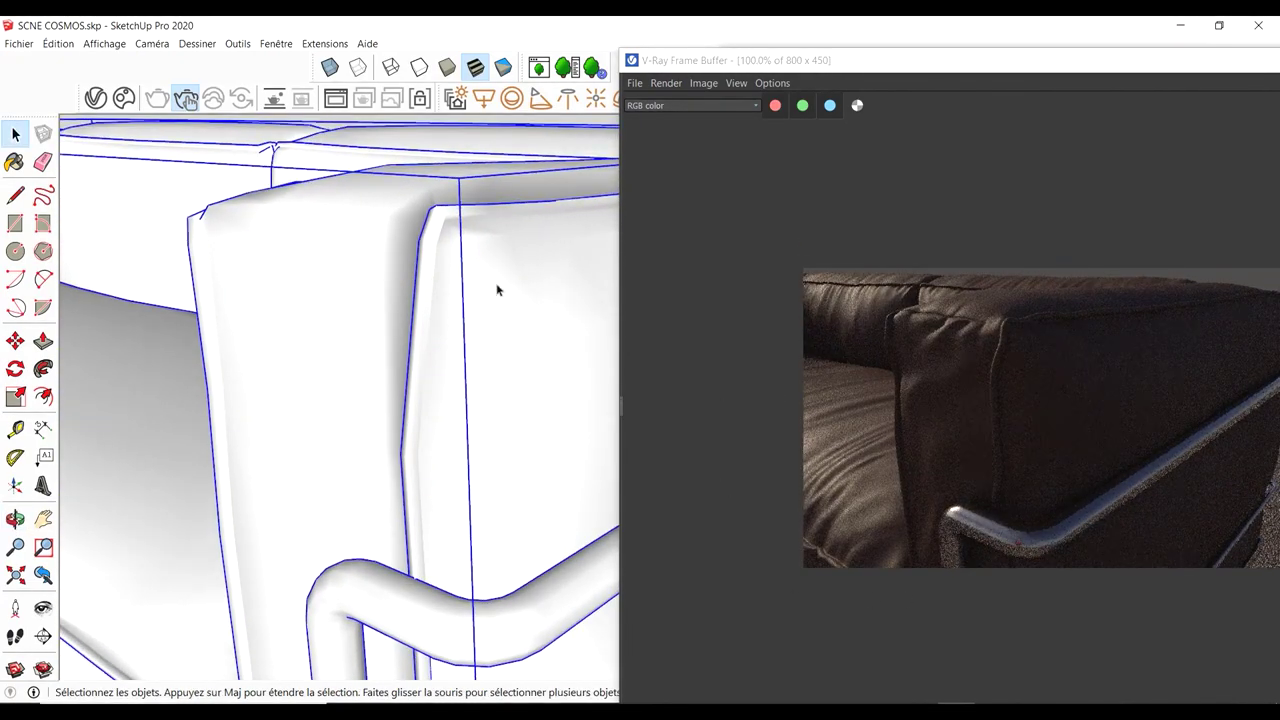
scroll(420, 245, "down", 3)
scroll(366, 211, "up", 5)
mouse_move(354, 240)
middle_mouse_down()
mouse_move(434, 423)
mouse_move(560, 440)
middle_mouse_up()
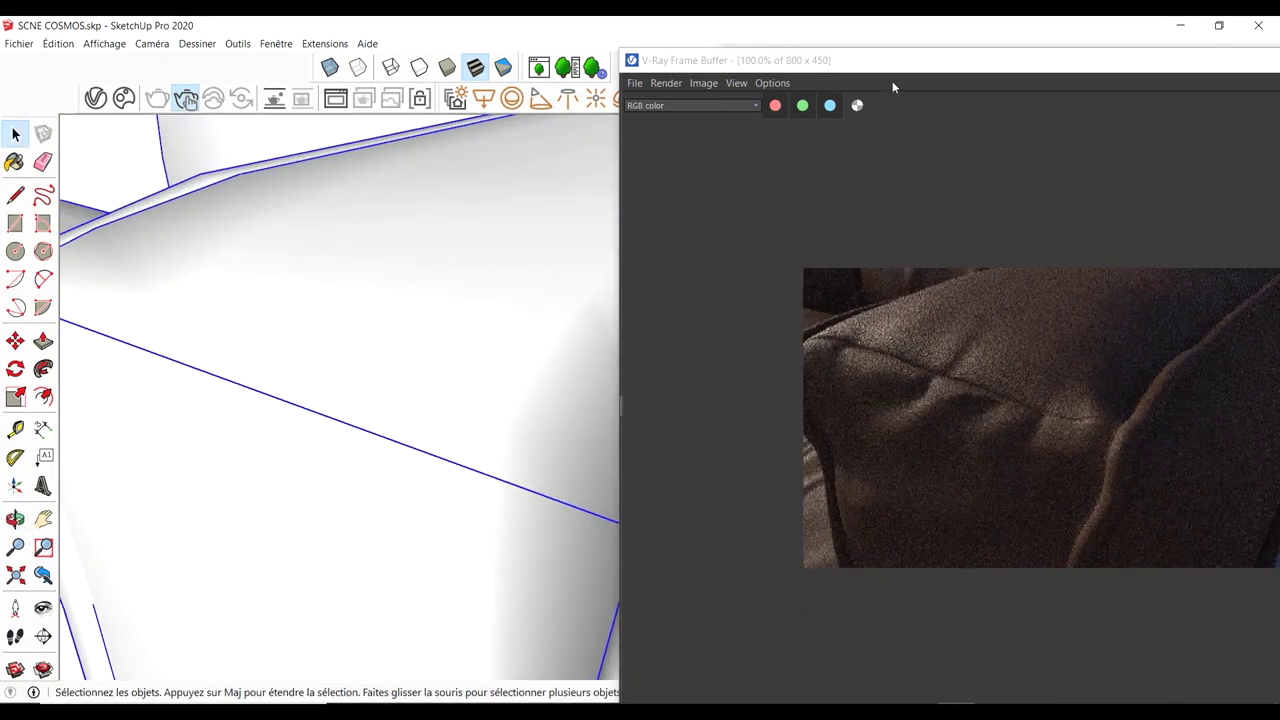
Zoom the Frame Buffer to 167.5% to inspect the brown leather sofa, then close it
left_click_drag(873, 65, 757, 65)
scroll(914, 310, "up", 3)
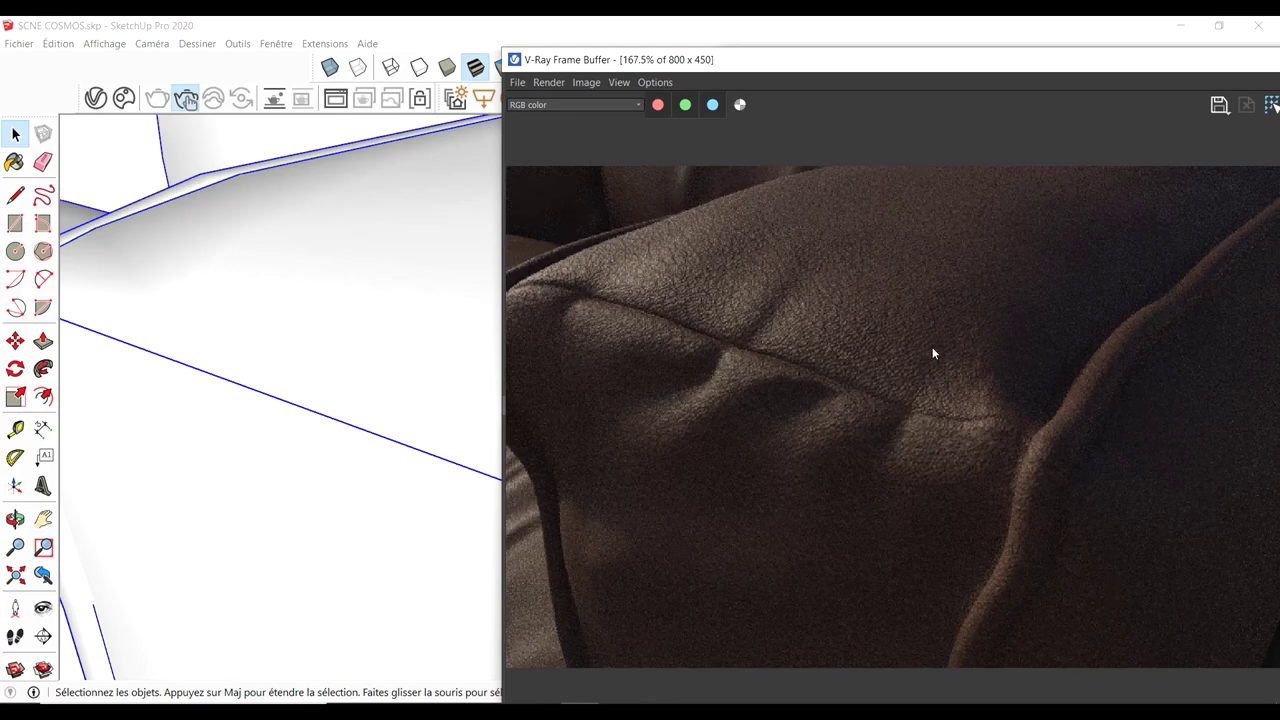
scroll(360, 377, "down", 3)
scroll(360, 377, "down", 2)
scroll(360, 377, "down", 2)
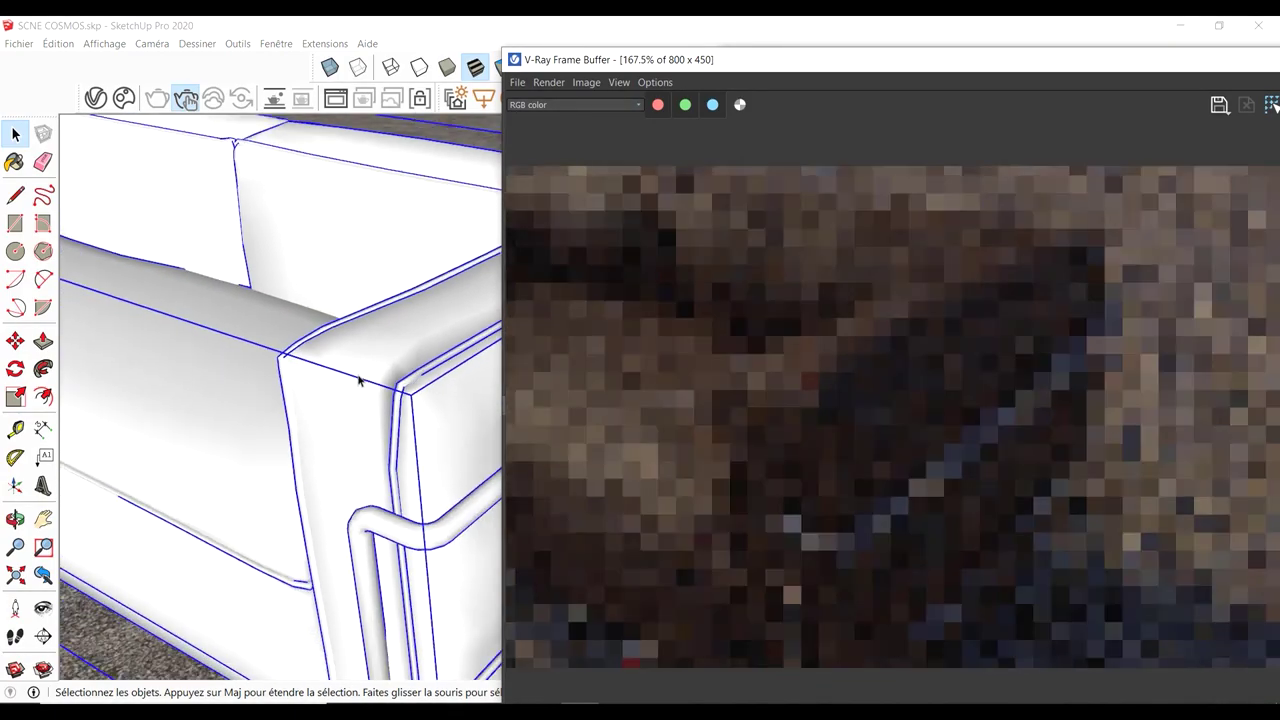
scroll(360, 377, "down", 2)
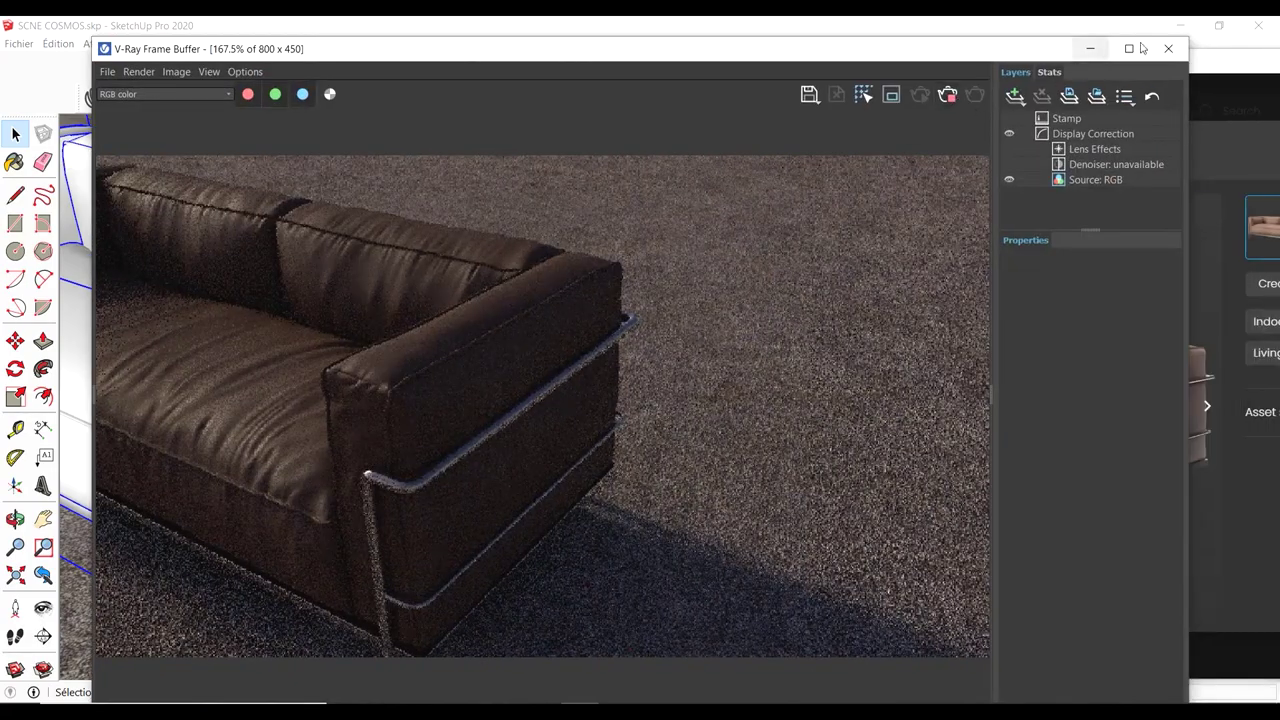
left_click(1181, 54)
mouse_move(491, 286)
middle_mouse_down()
mouse_move(384, 304)
mouse_move(424, 318)
mouse_move(357, 394)
mouse_move(292, 406)
middle_mouse_up()
Maximize the Cosmos browser and close the Sofa 002 details
scroll(384, 304, "down", 2)
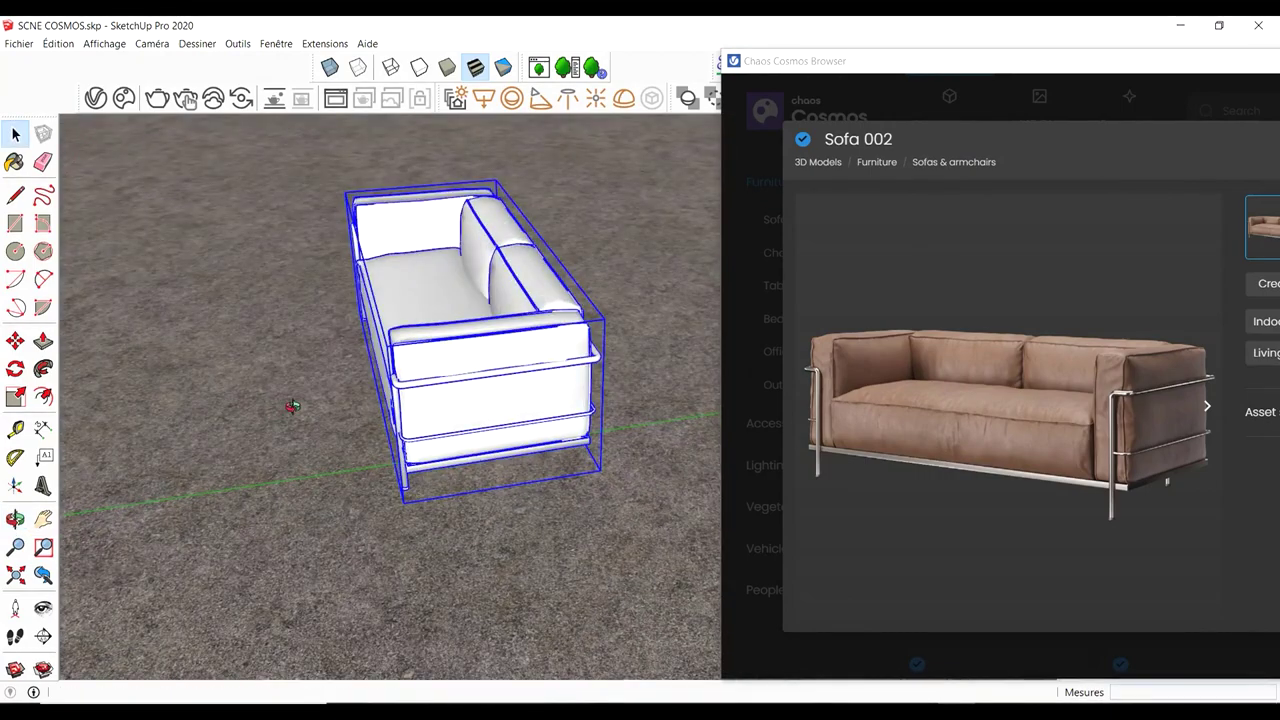
double_click(977, 65)
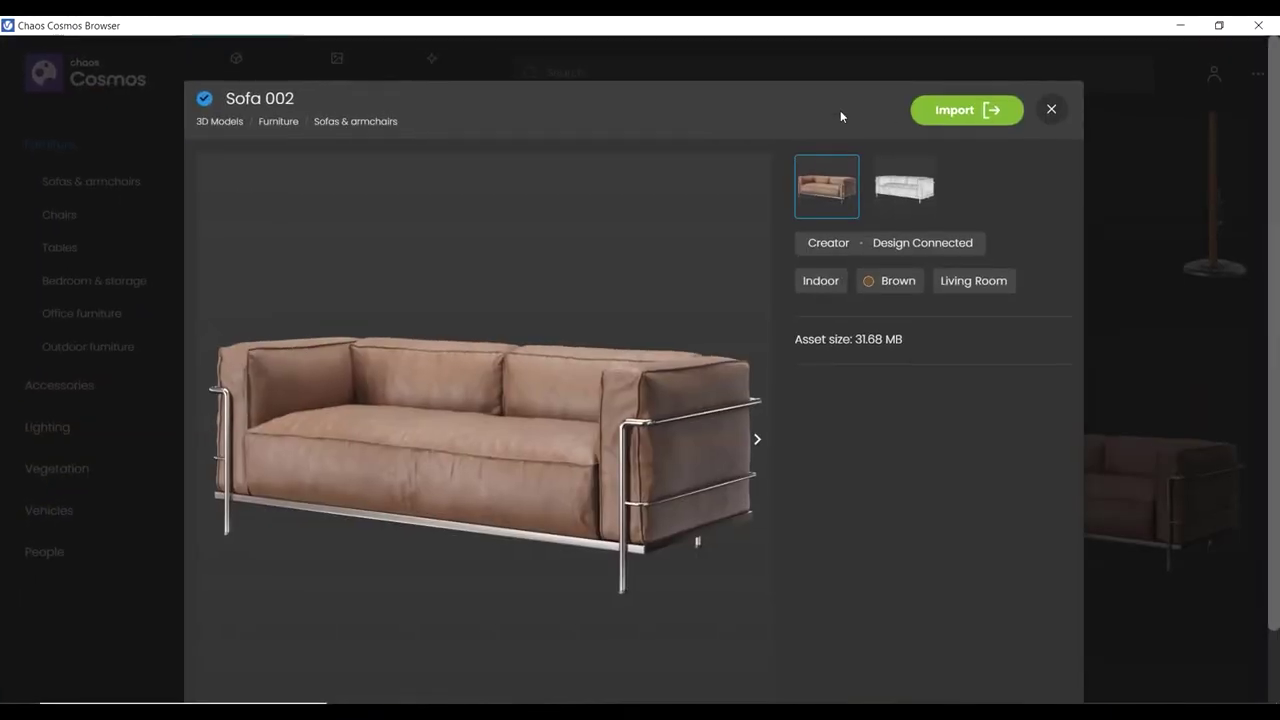
left_click(1051, 109)
Restore the Cosmos browser beside the model and browse the Accessories category
left_click(1219, 25)
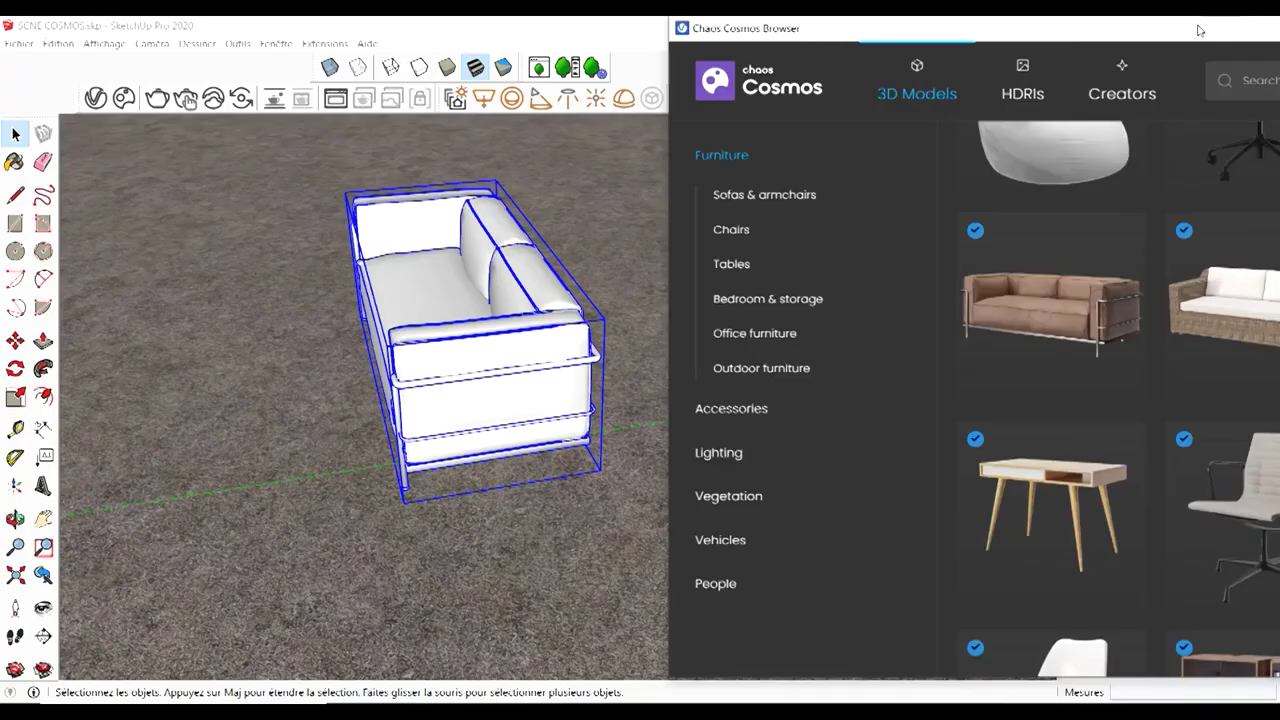
mouse_move(736, 10)
left_mouse_down()
mouse_move(785, 44)
mouse_move(675, 22)
left_mouse_up()
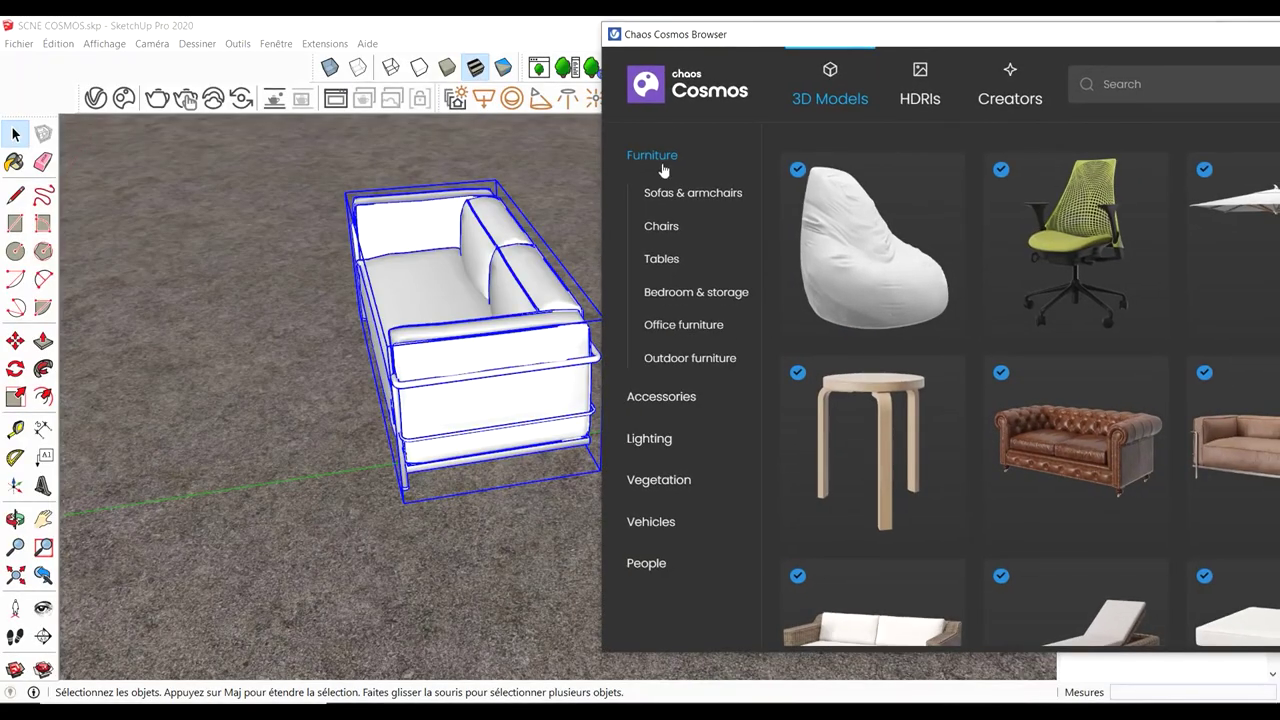
left_click(651, 397)
scroll(1063, 440, "down", 5)
scroll(986, 491, "down", 3)
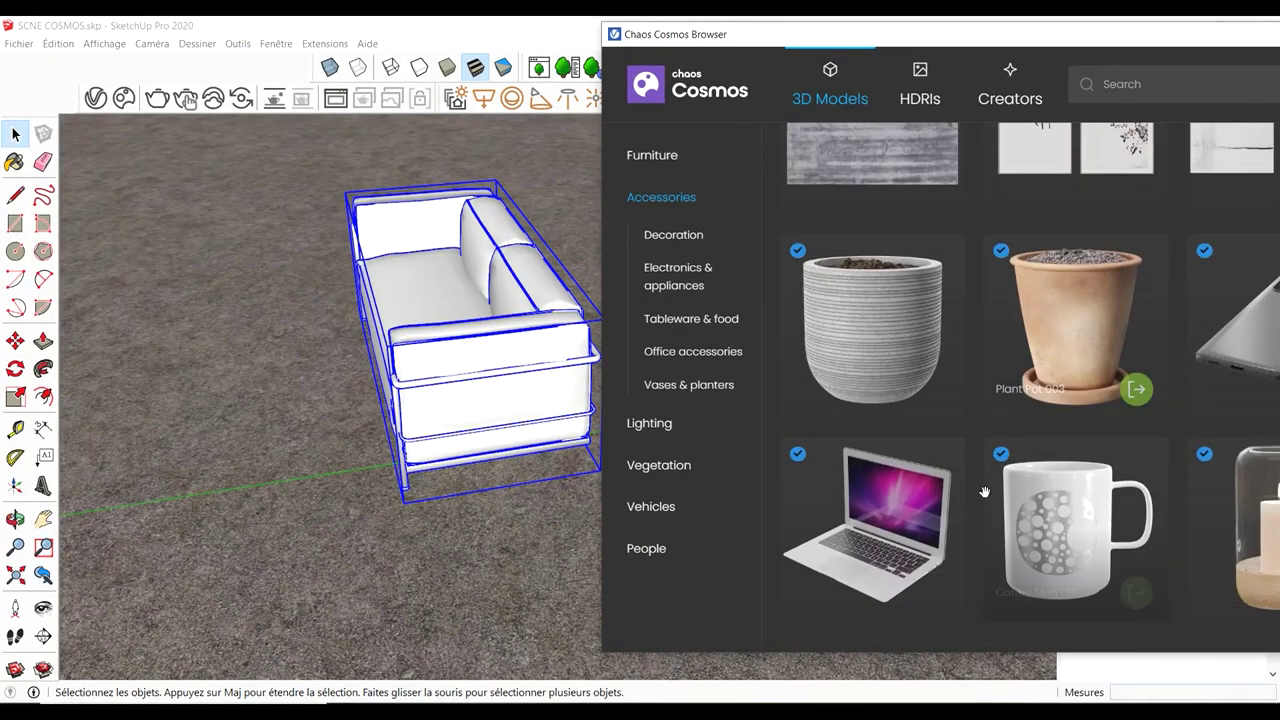
scroll(985, 484, "up", 5)
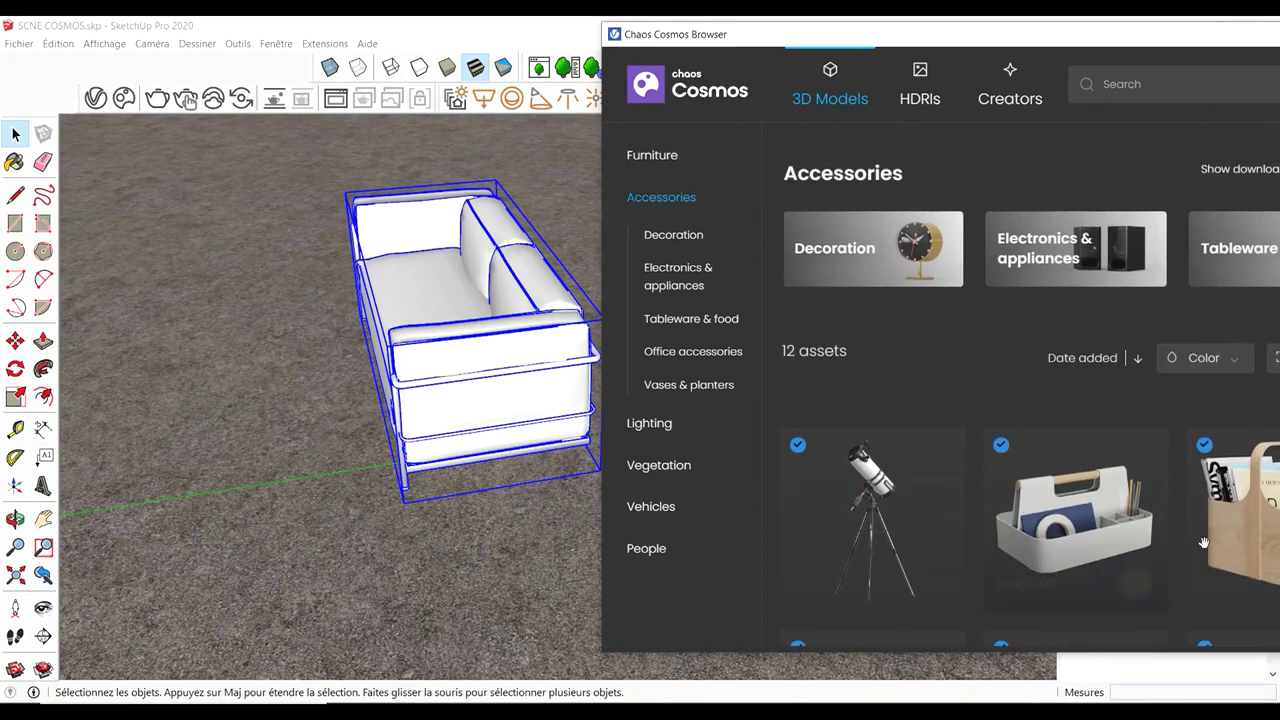
Import Lamp Table 007 from Lighting and place it on the ground left of the sofa
left_click(650, 424)
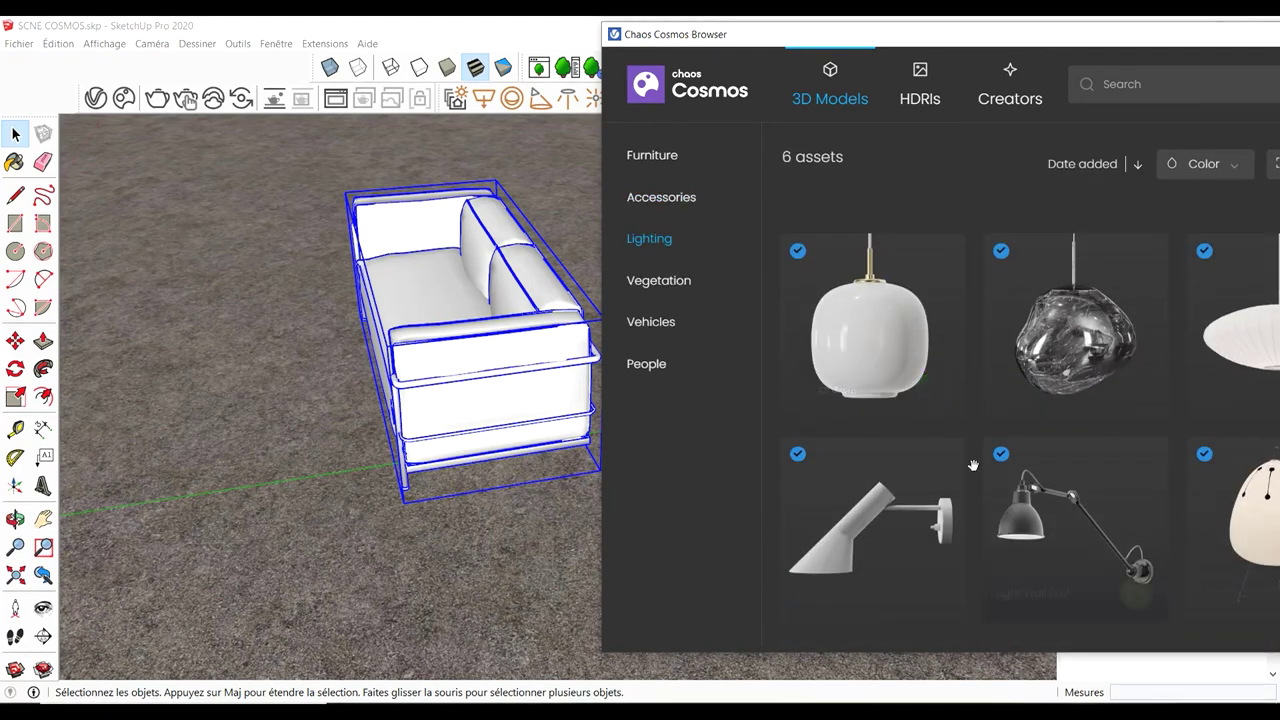
left_click_drag(1010, 48, 839, 49)
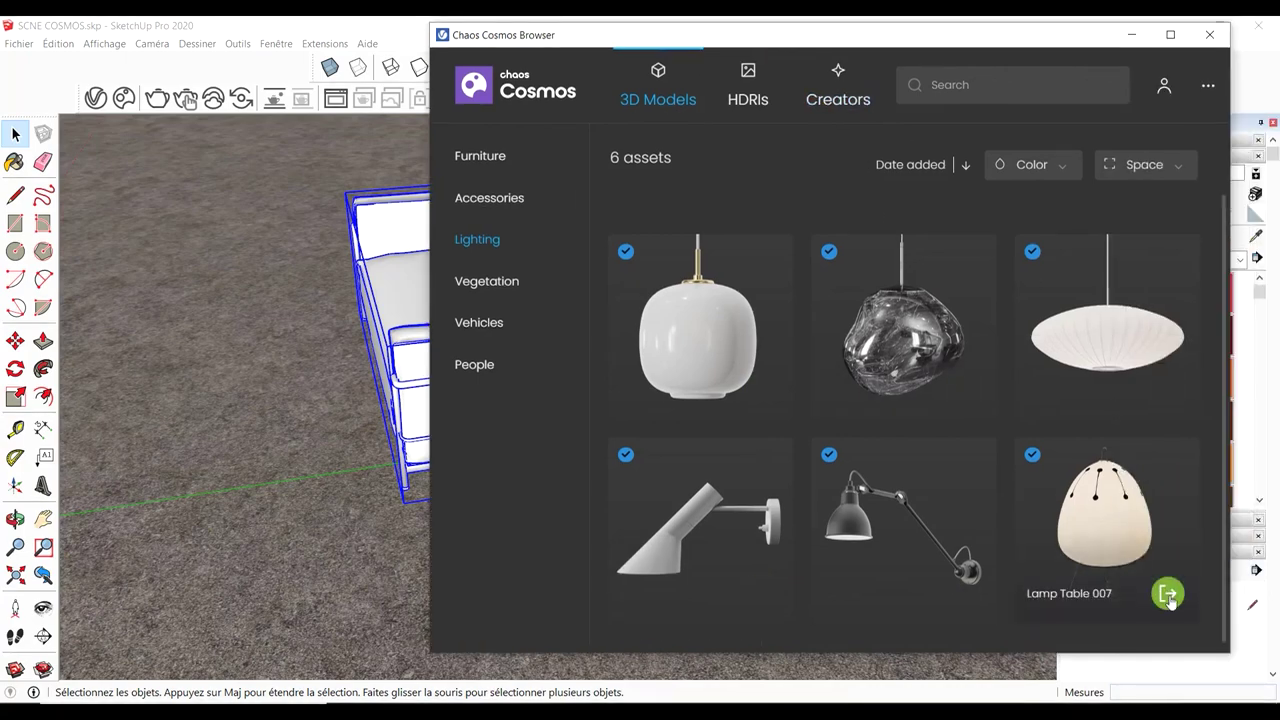
left_click(1168, 595)
left_click(211, 328)
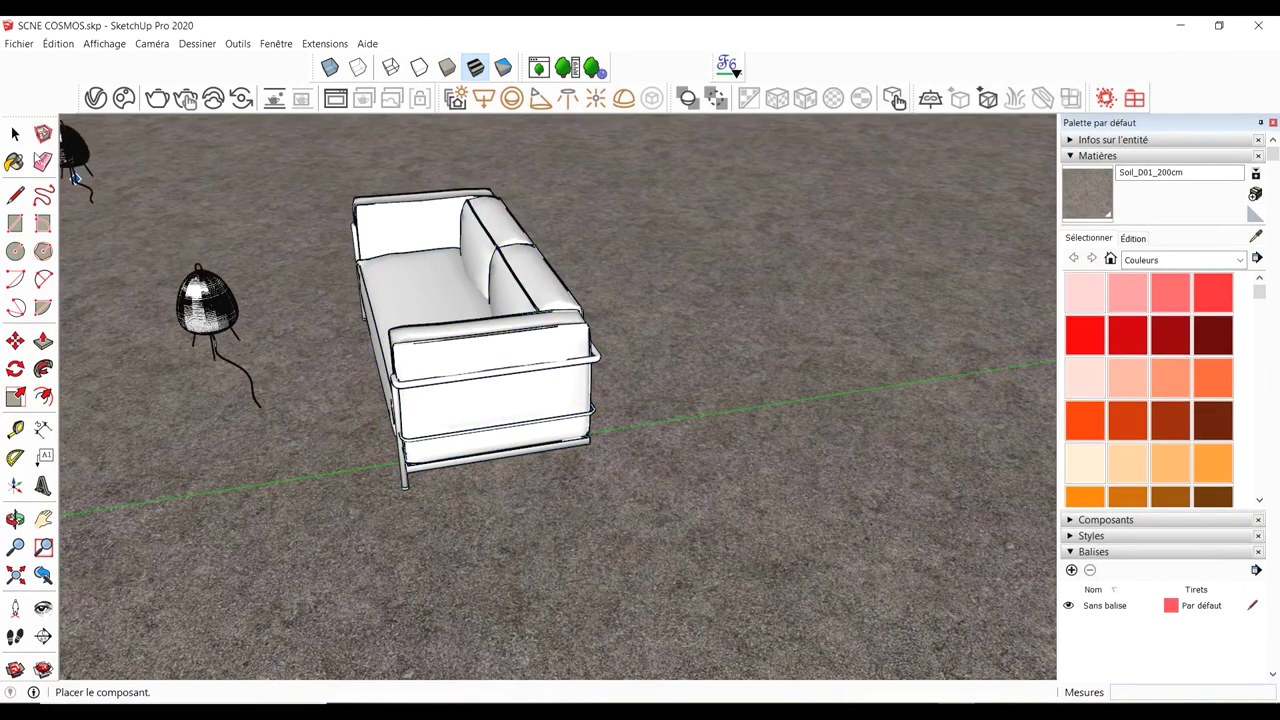
left_click(15, 133)
Re-render interactively with the lamp in view, zoom onto it, and open the V-Ray Asset Editor
left_click(185, 97)
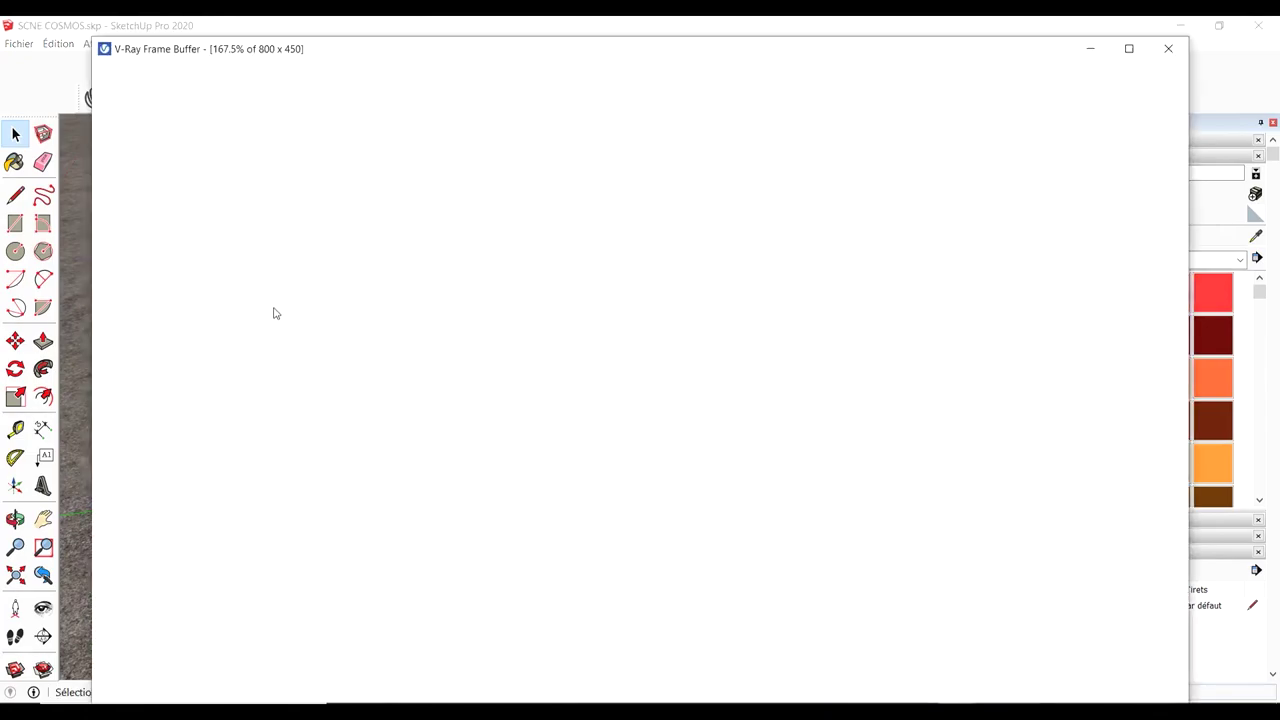
left_click_drag(503, 62, 786, 61)
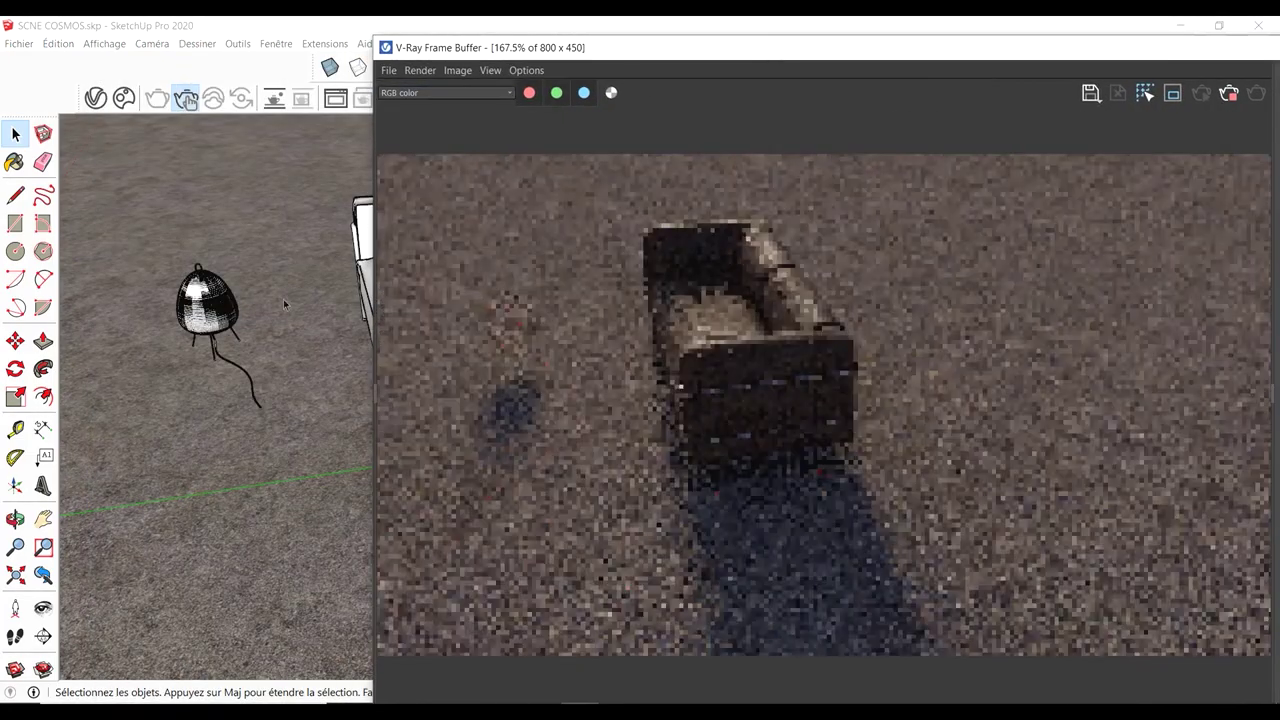
scroll(195, 310, "up", 3)
scroll(195, 310, "up", 3)
scroll(195, 310, "up", 2)
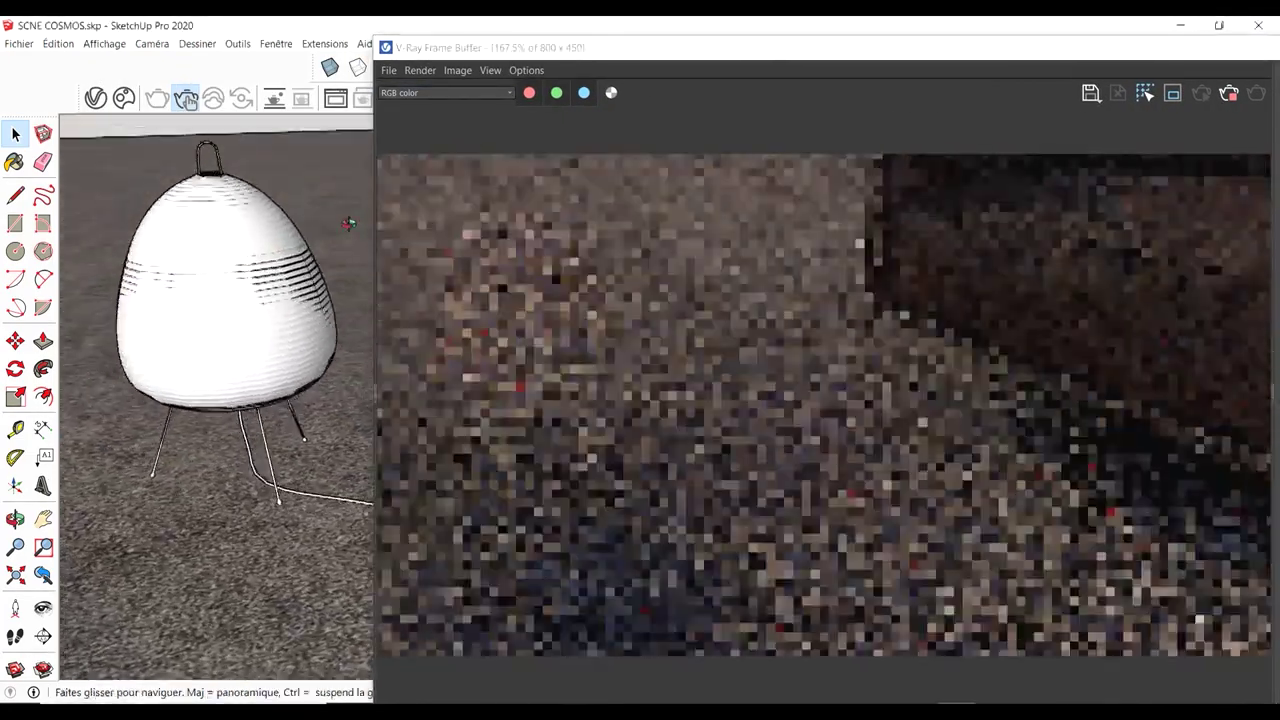
left_click(187, 100)
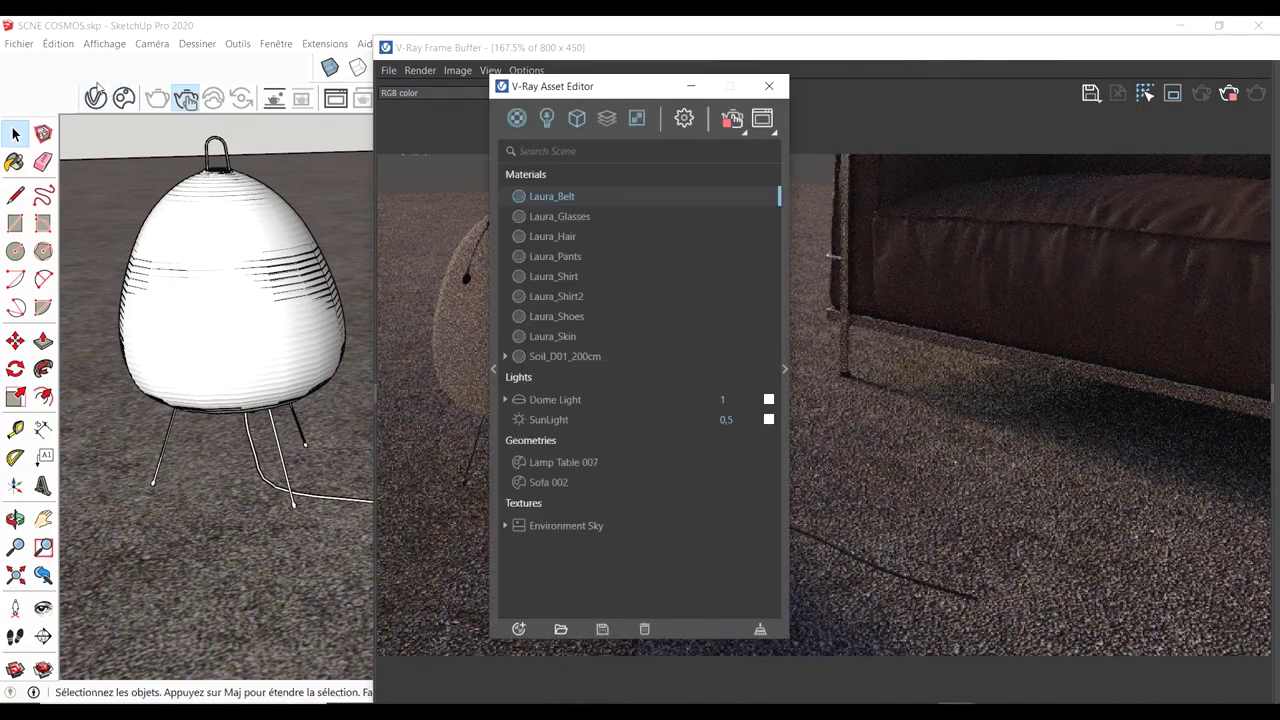
Select Lamp Table 007 under Geometries and set its light intensity multiplier to 50
left_click(546, 118)
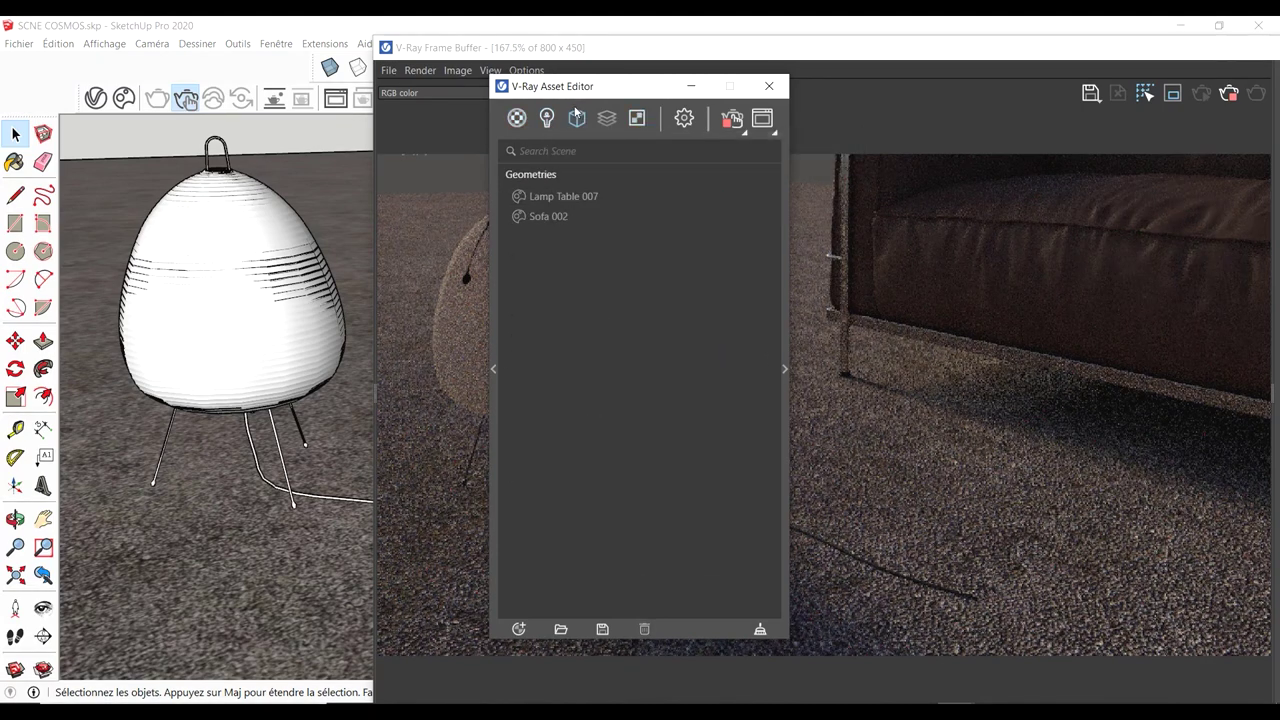
left_click(541, 215)
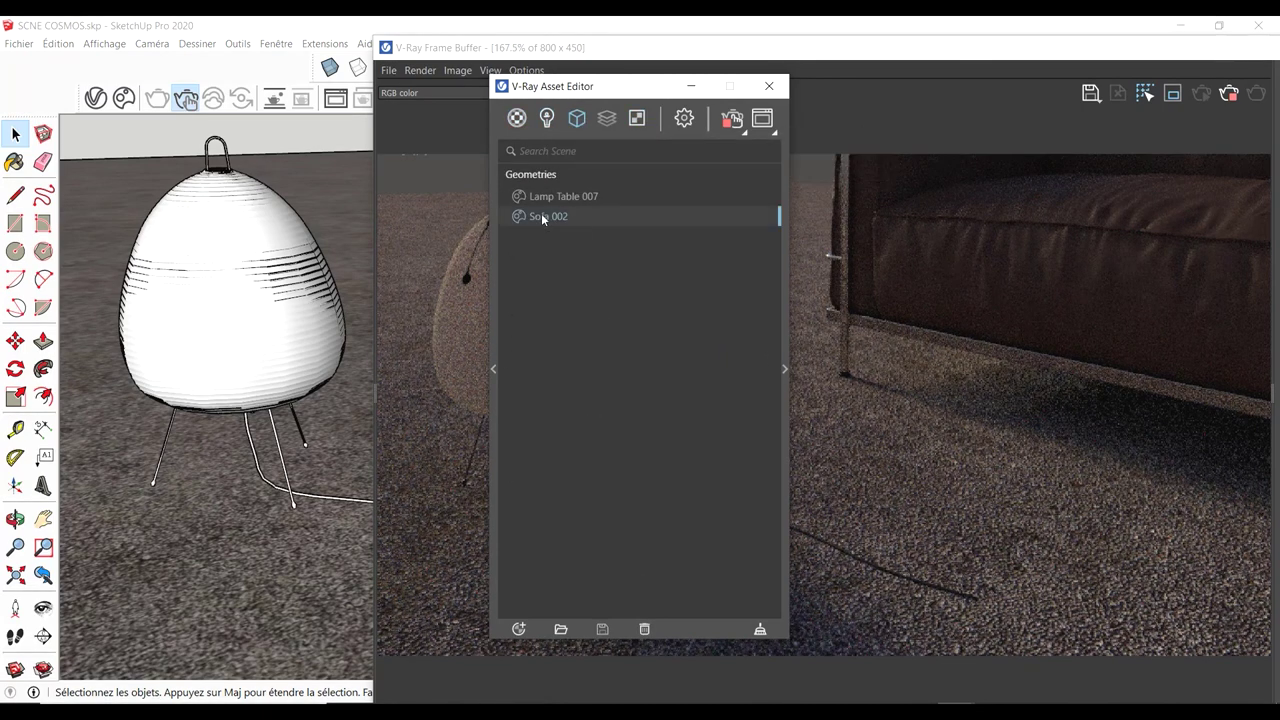
left_click(551, 196)
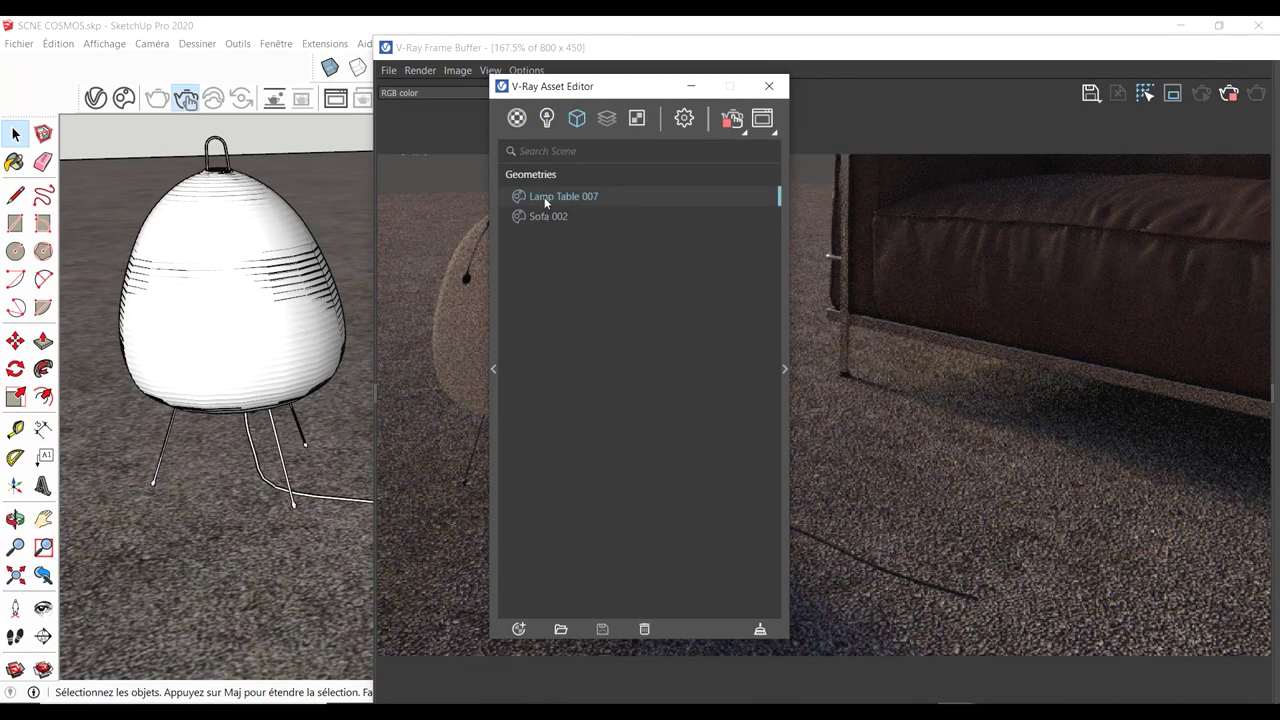
left_click(788, 370)
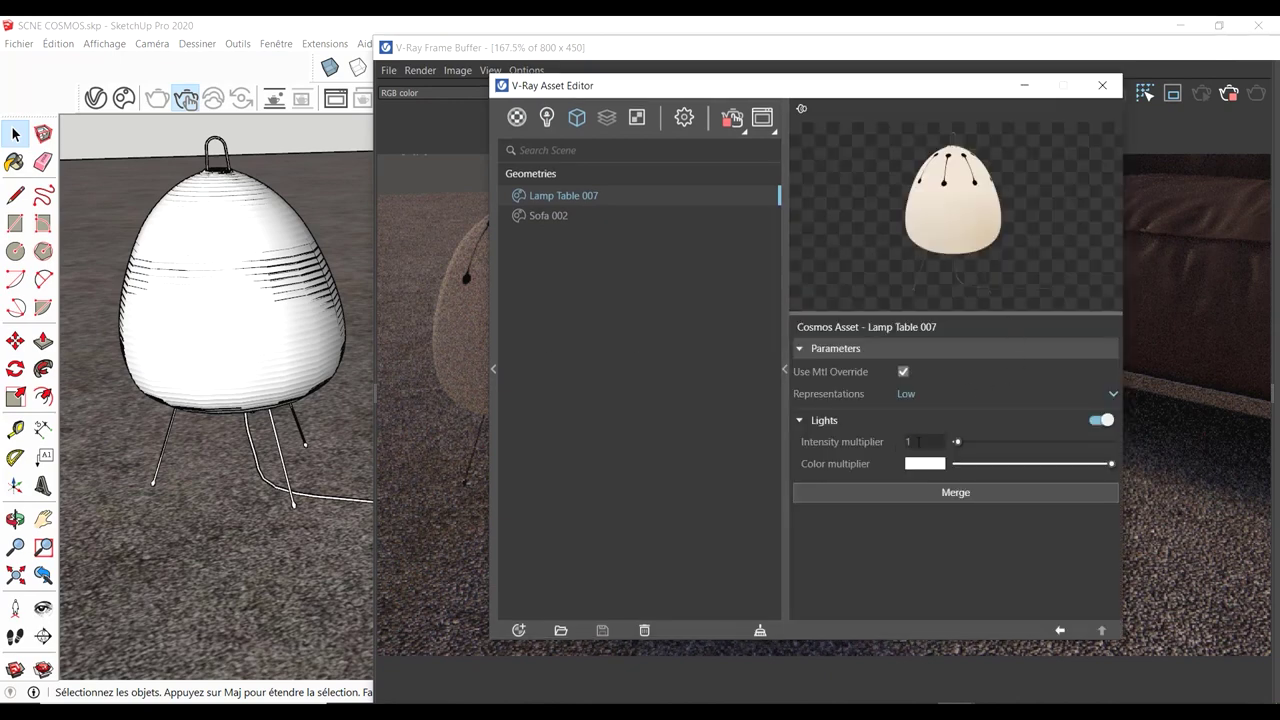
type("50")
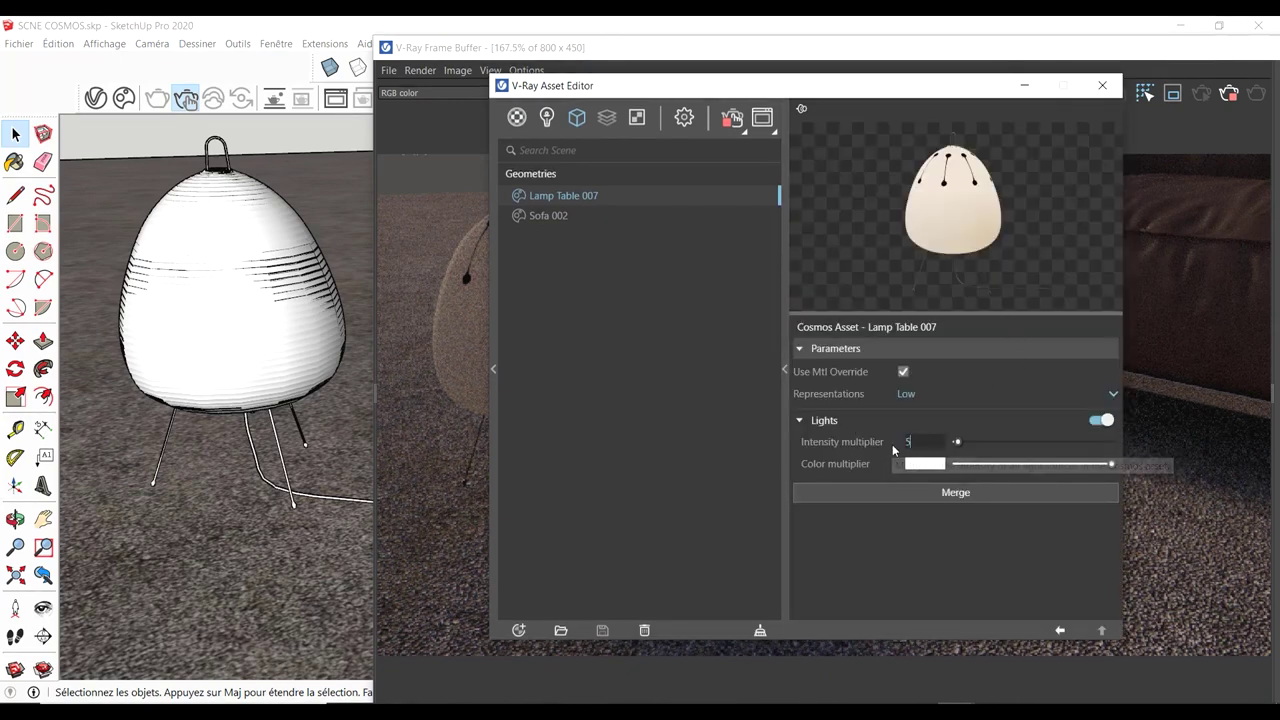
key("Return")
left_click_drag(895, 86, 1130, 67)
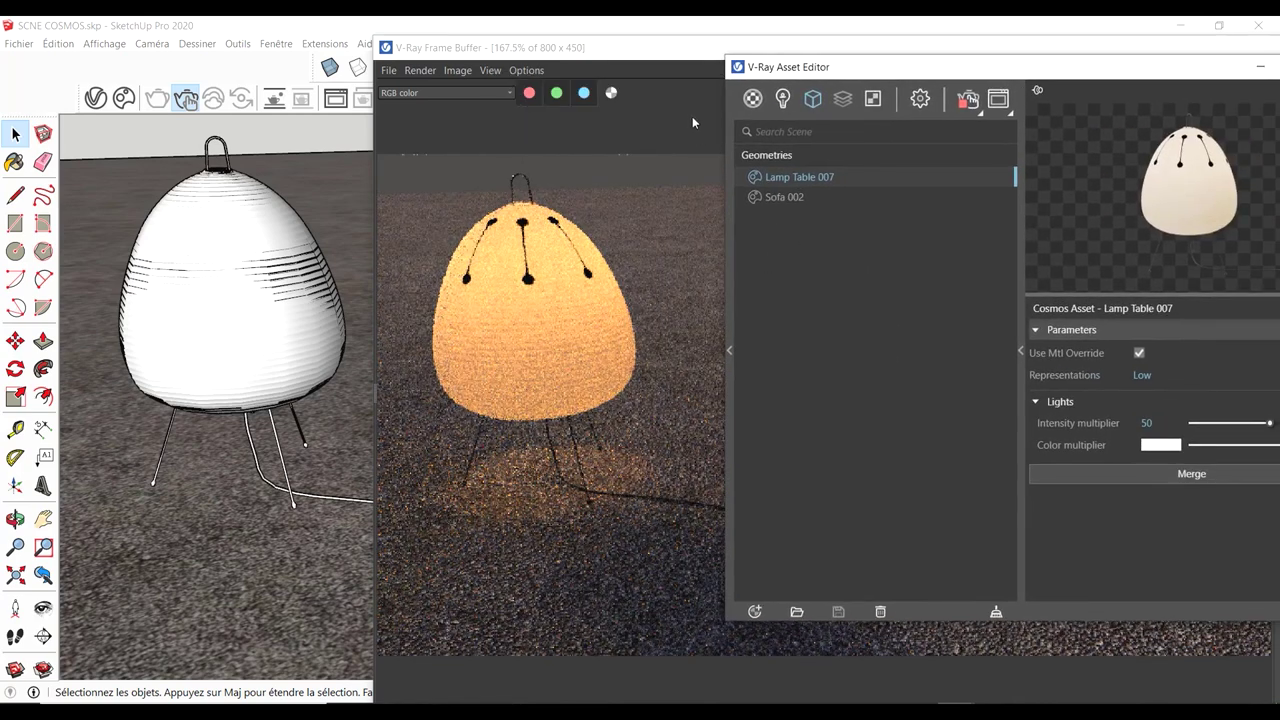
left_click_drag(802, 66, 734, 41)
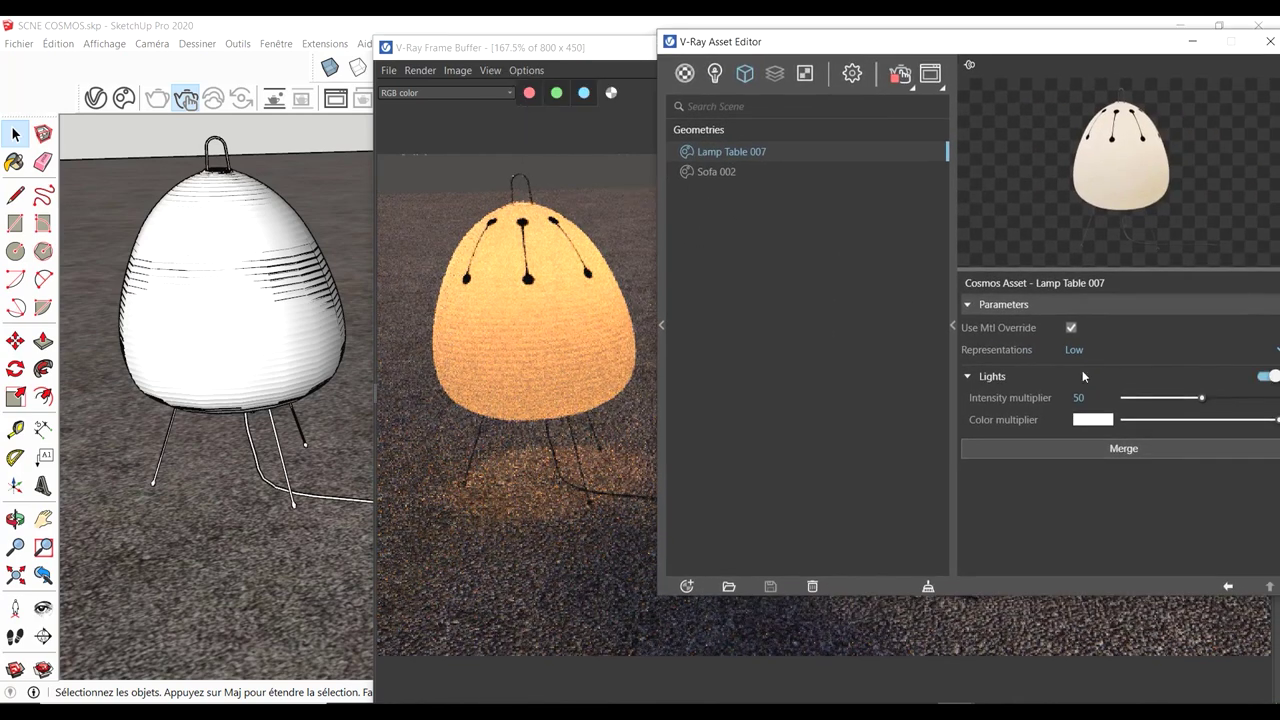
Try a red light colour, reset it to white, then close the picker and Asset Editor
left_click(1090, 421)
left_click(557, 257)
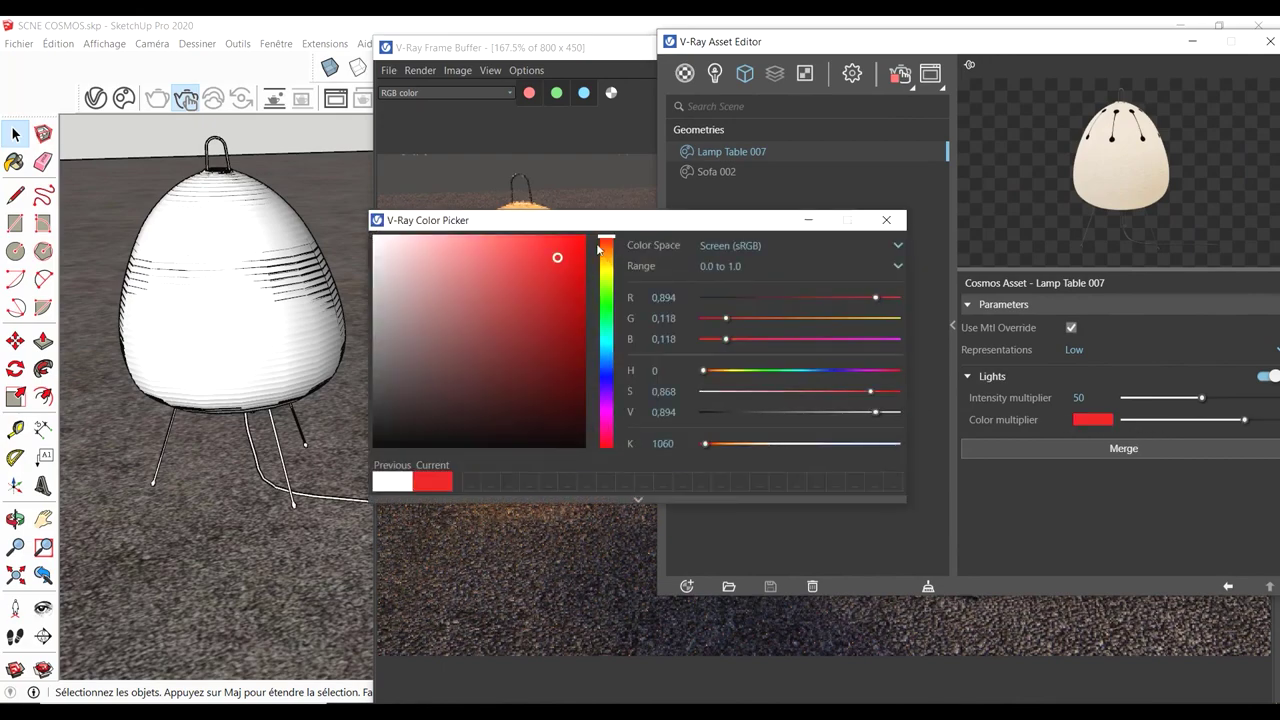
mouse_move(600, 220)
left_mouse_down()
mouse_move(444, 434)
mouse_move(516, 196)
left_mouse_up()
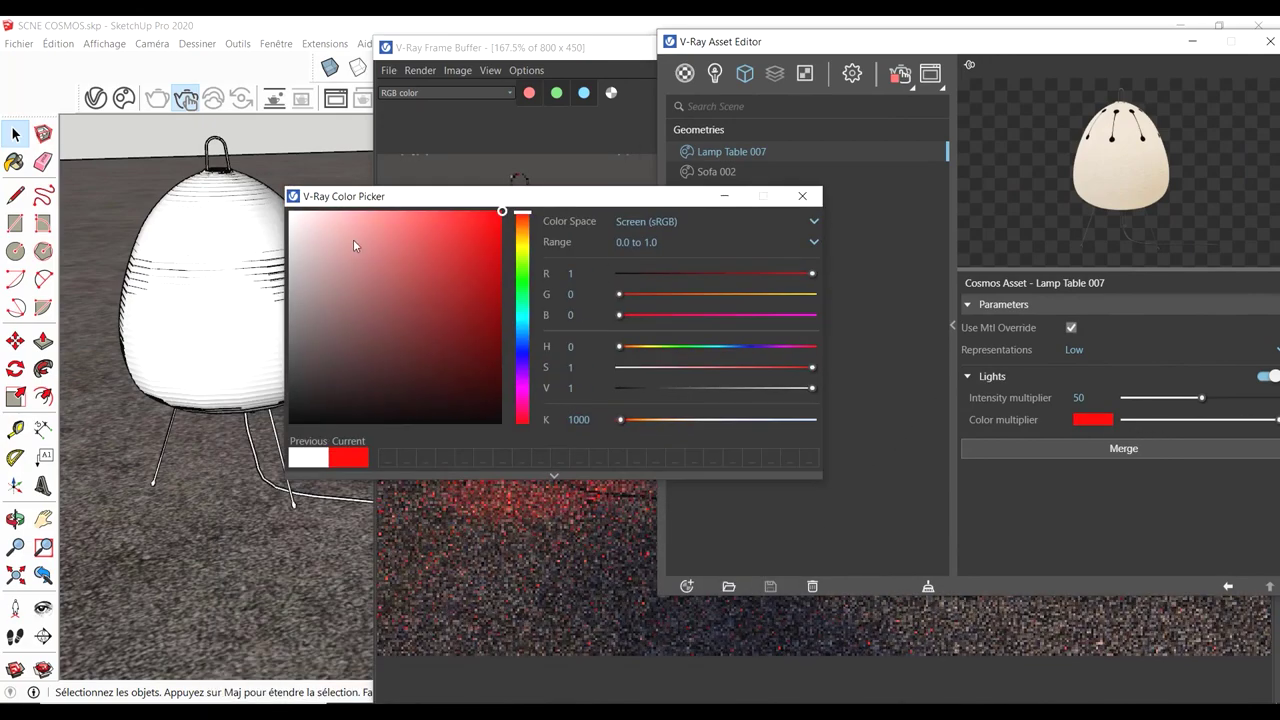
left_click_drag(353, 239, 289, 212)
left_click(802, 196)
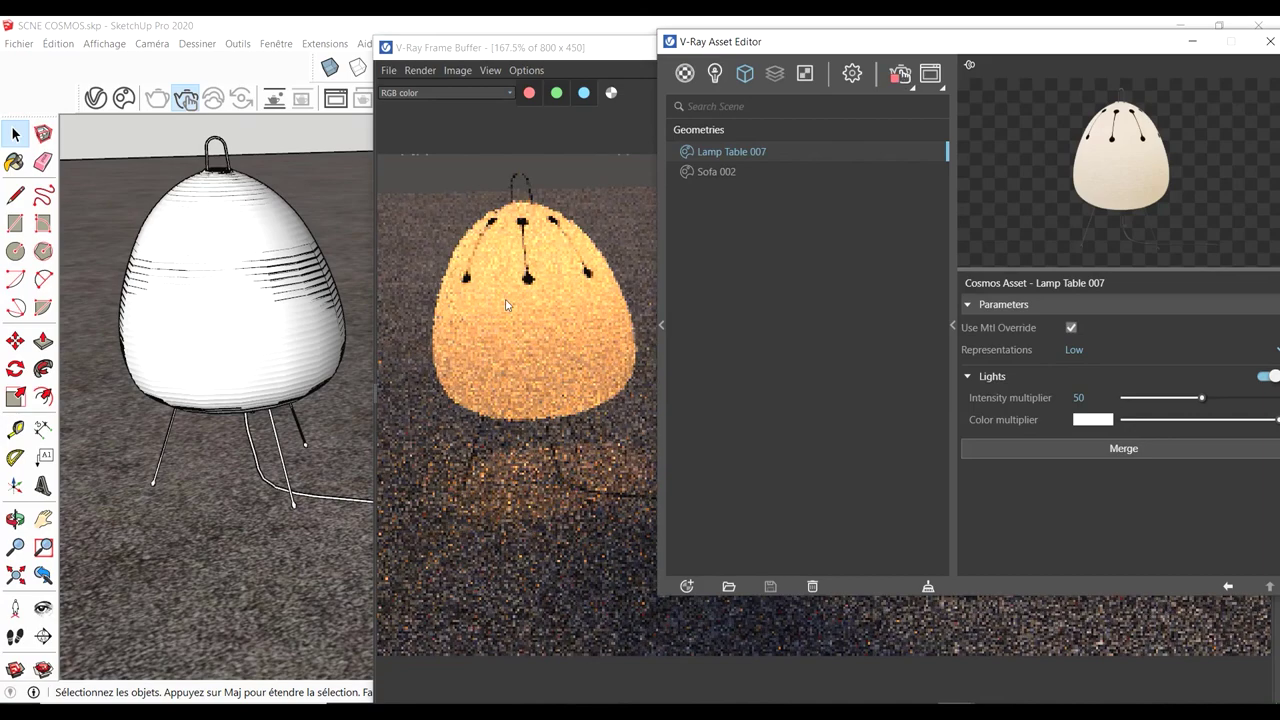
left_click_drag(1107, 49, 799, 65)
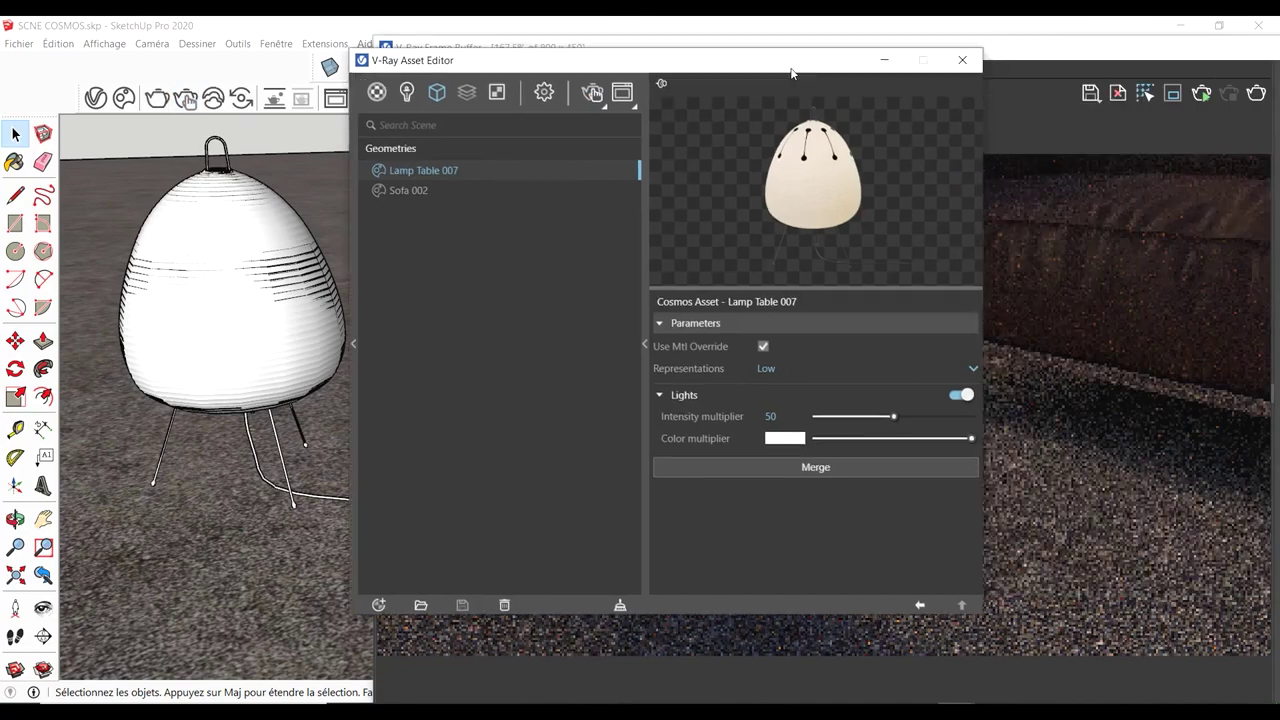
left_click(962, 57)
Open the Chaos Cosmos browser on the Vegetation category
left_click(124, 98)
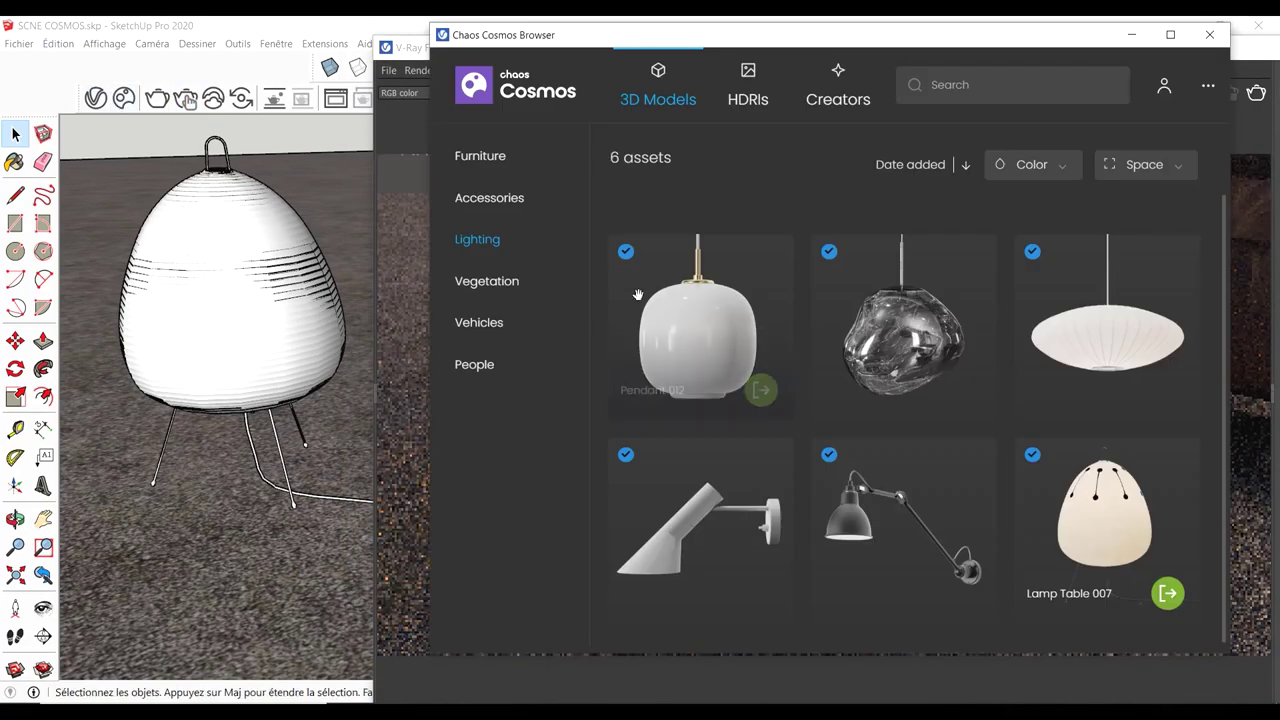
left_click(499, 282)
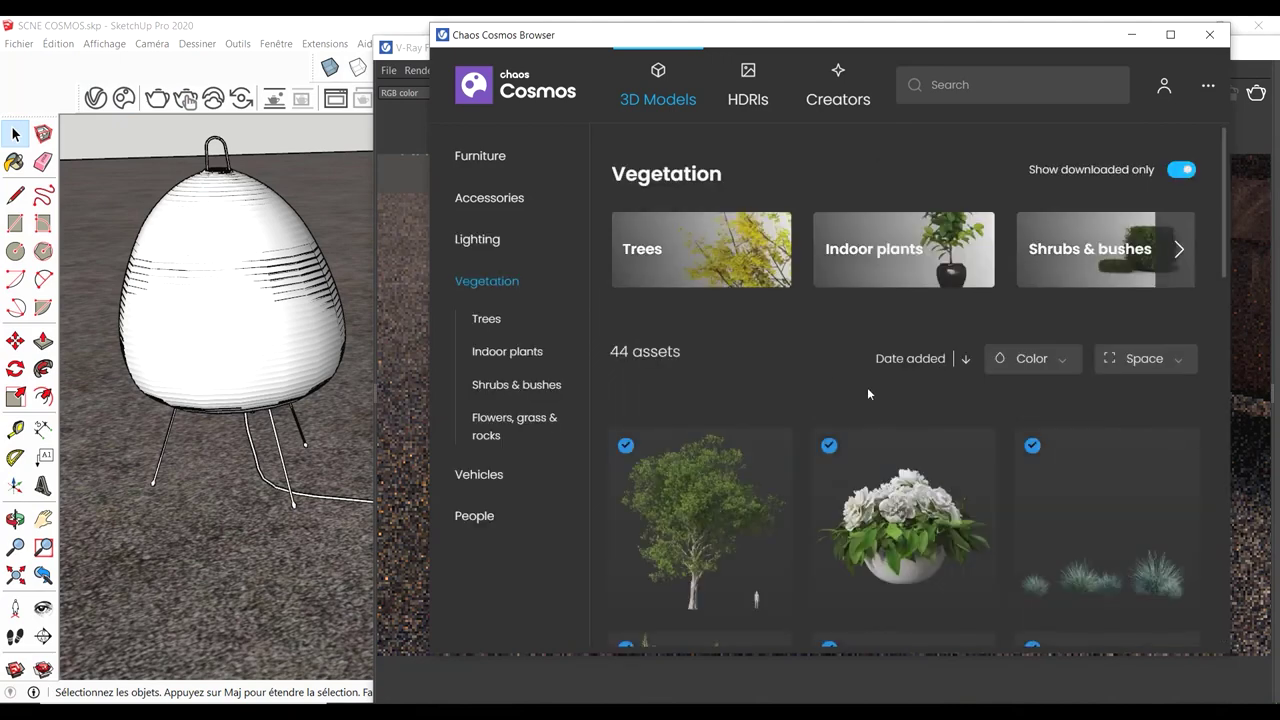
scroll(1133, 146, "down", 3)
scroll(1000, 240, "up", 3)
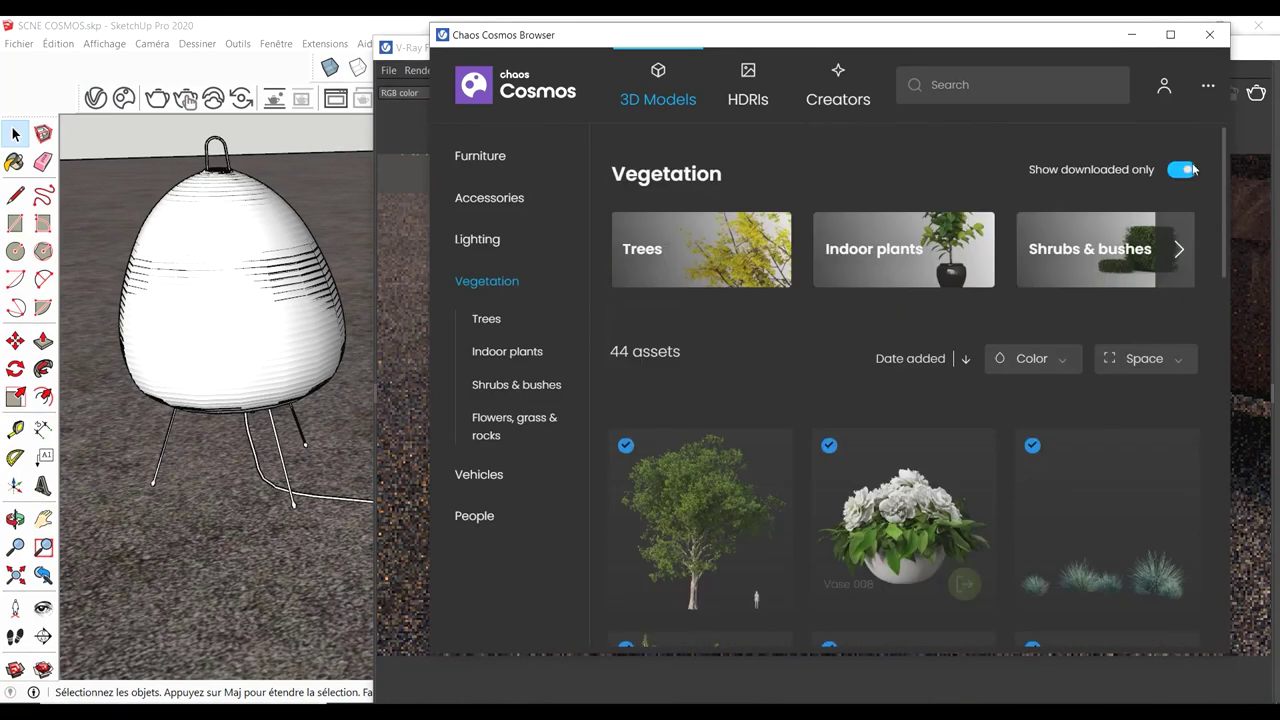
Browse all 210 Vegetation assets, then filter back to the 44 downloaded ones
left_click(1180, 170)
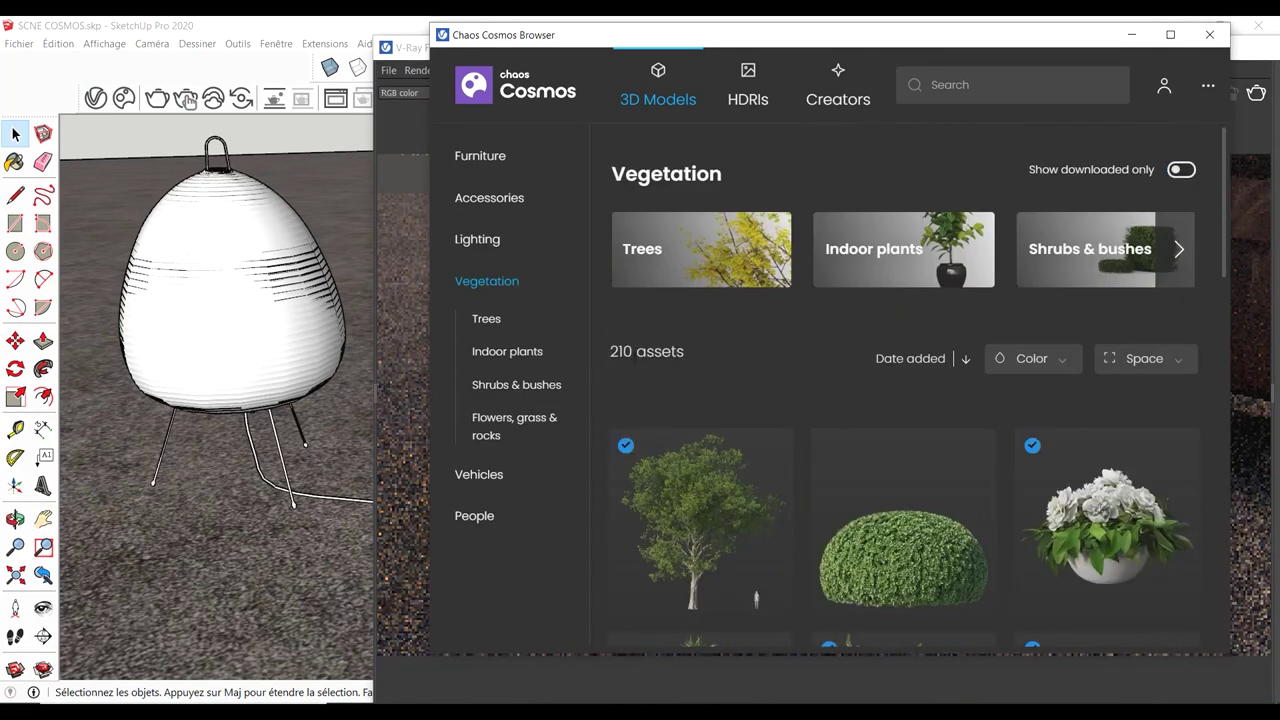
scroll(820, 480, "down", 5)
scroll(817, 486, "down", 5)
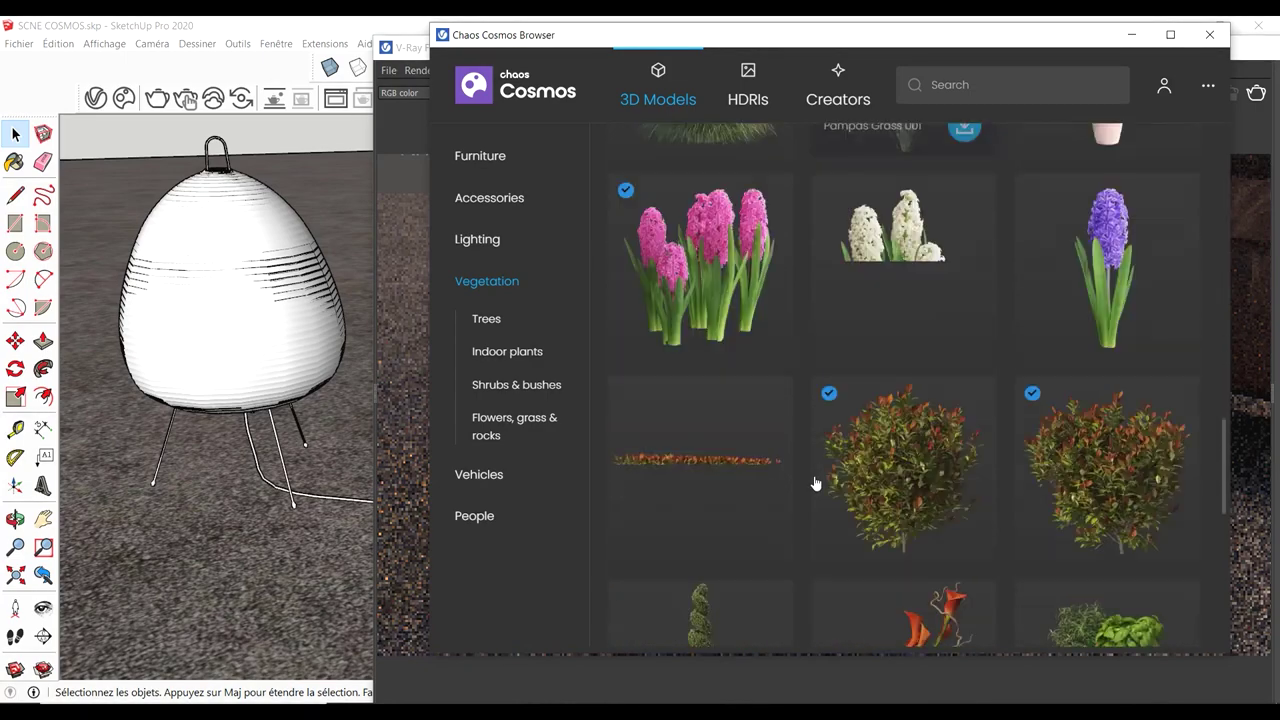
scroll(815, 480, "down", 5)
scroll(709, 443, "down", 3)
scroll(754, 380, "down", 2)
scroll(750, 400, "down", 3)
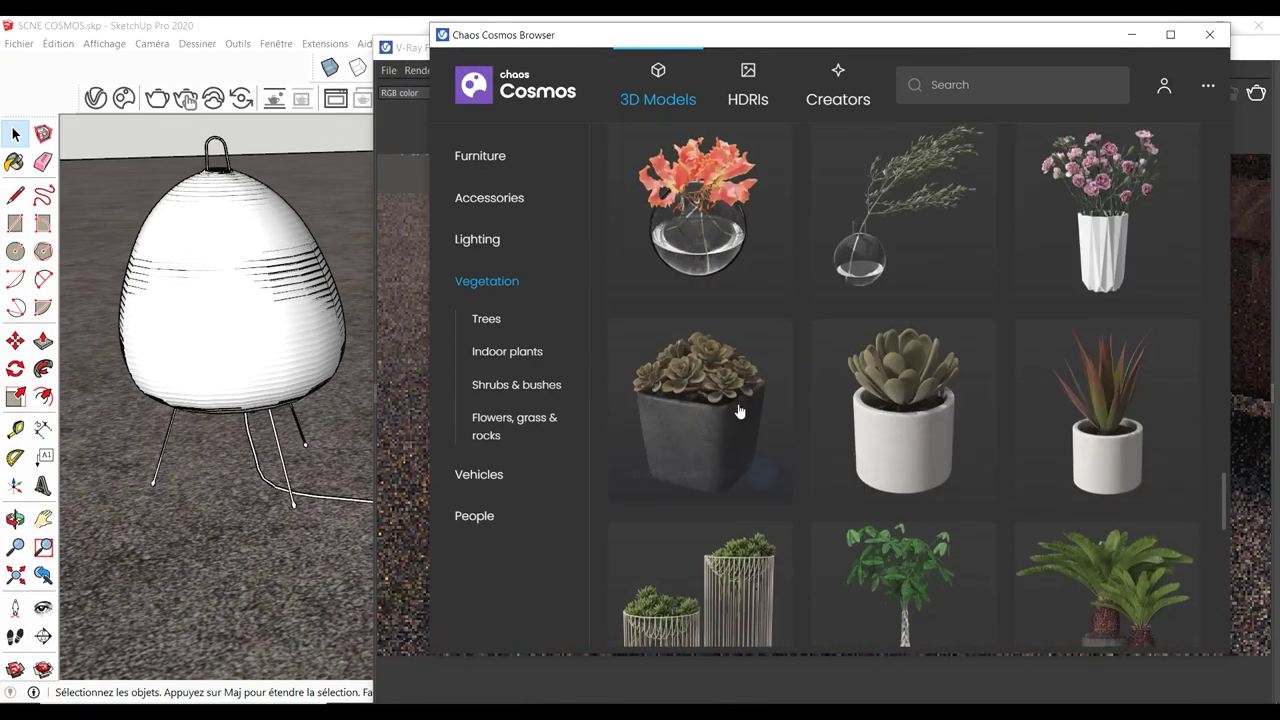
scroll(738, 423, "down", 3)
scroll(840, 420, "down", 2)
scroll(837, 449, "down", 2)
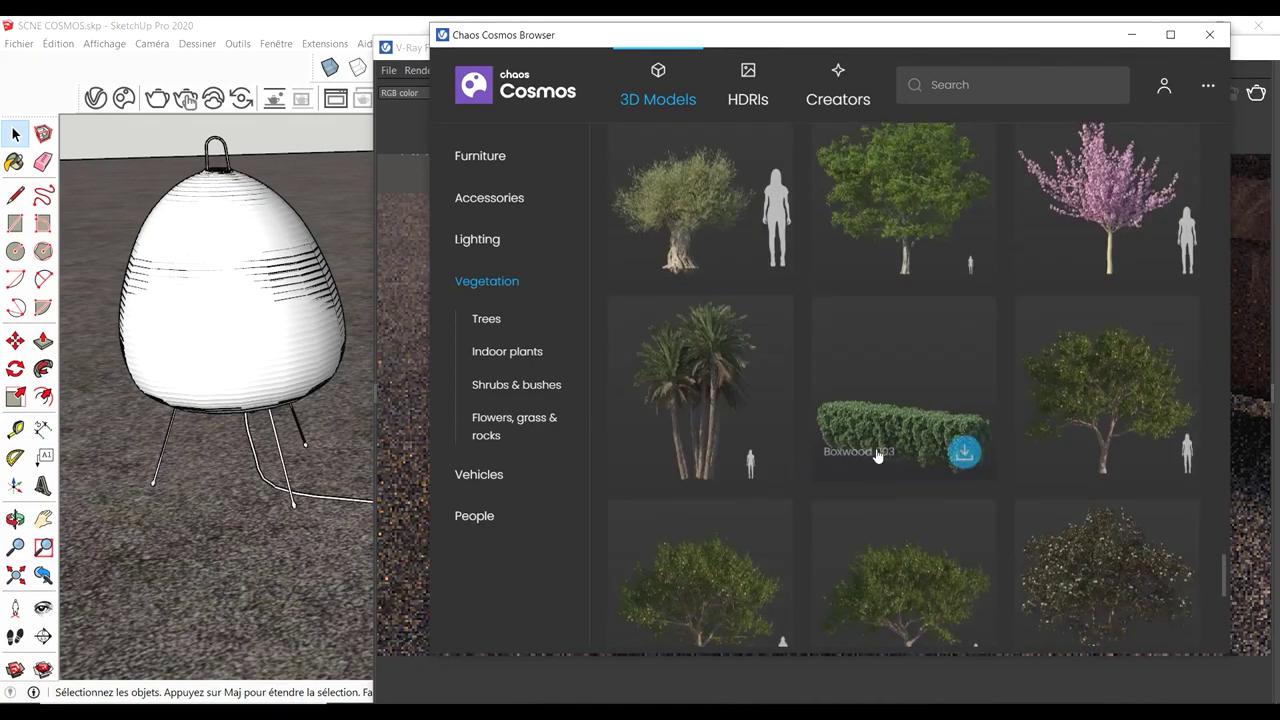
scroll(843, 444, "down", 2)
scroll(843, 440, "down", 1)
scroll(869, 421, "up", 3)
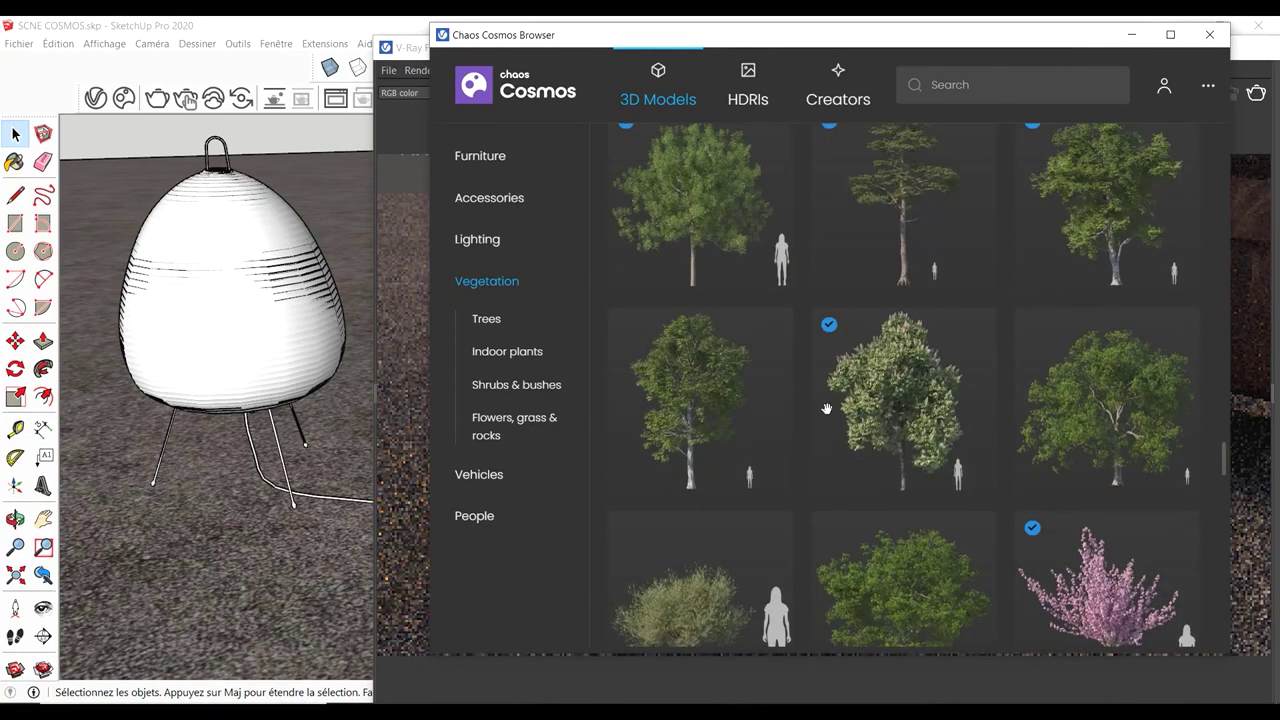
scroll(826, 405, "up", 3)
scroll(826, 415, "up", 2)
scroll(867, 409, "up", 3)
scroll(867, 409, "up", 3)
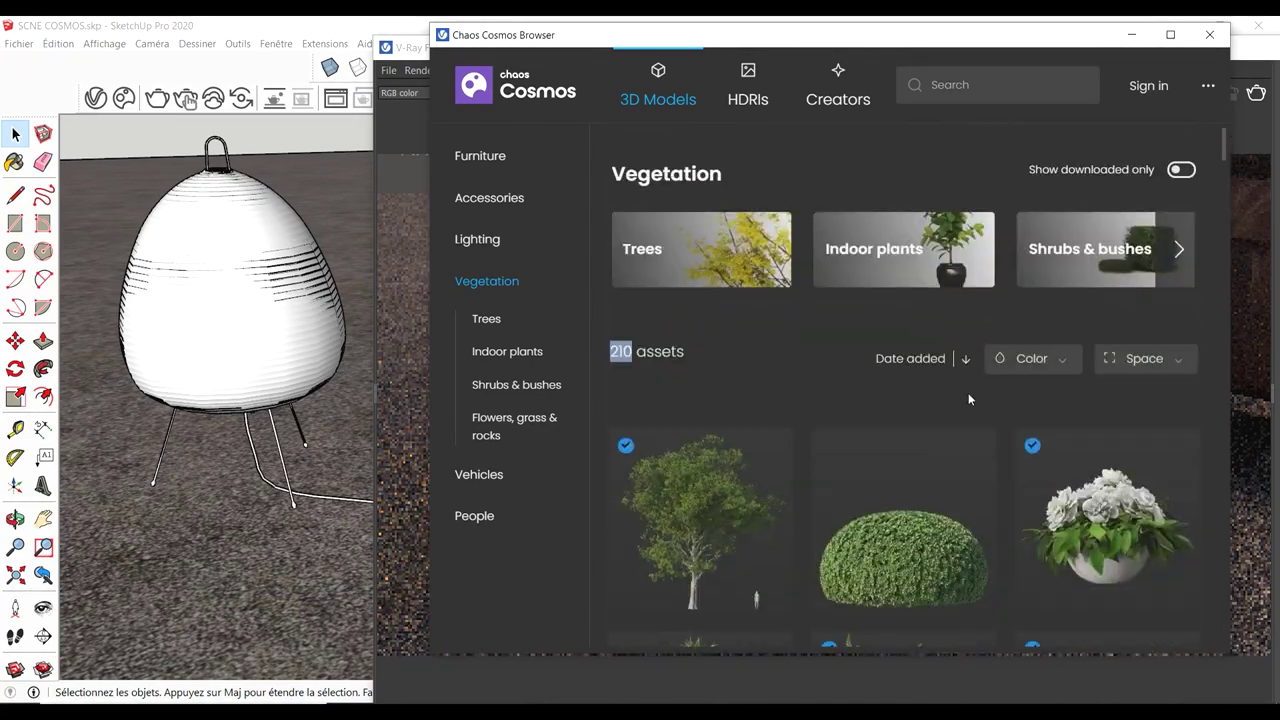
left_click(1183, 172)
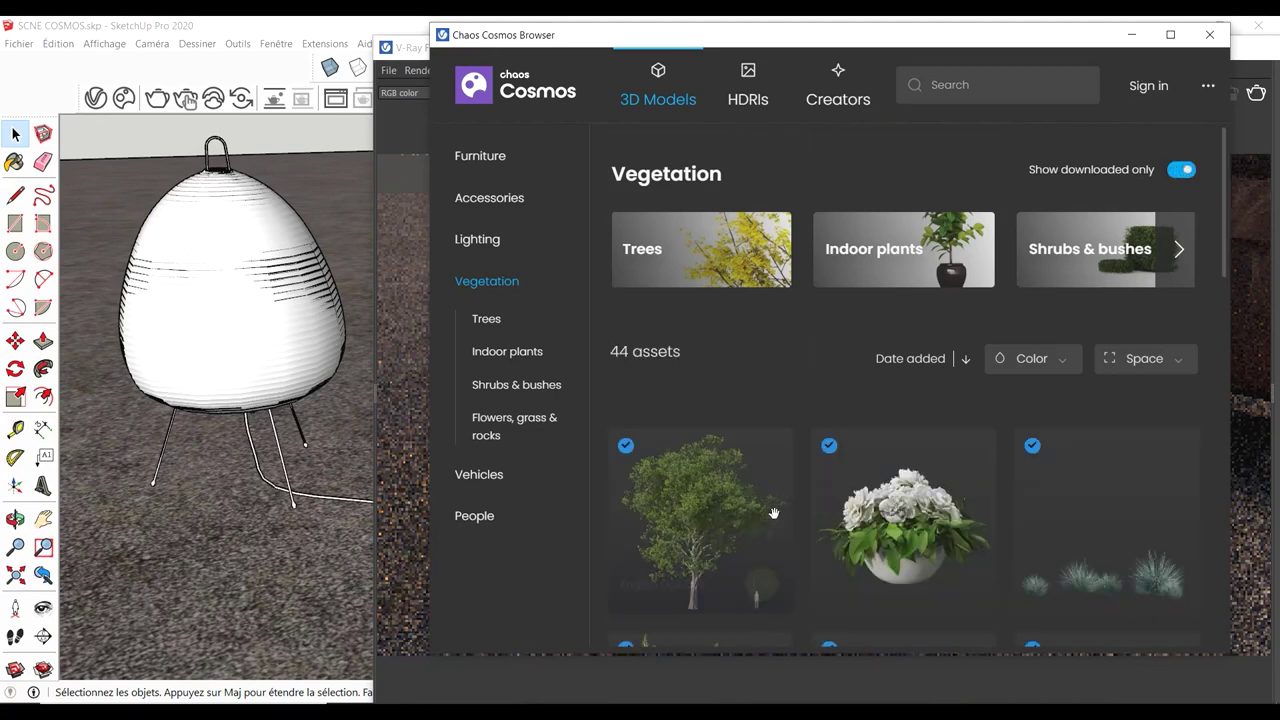
Import Planter Stand 001 from Cosmos and place it beside the sofa
scroll(771, 514, "down", 1)
scroll(771, 514, "down", 2)
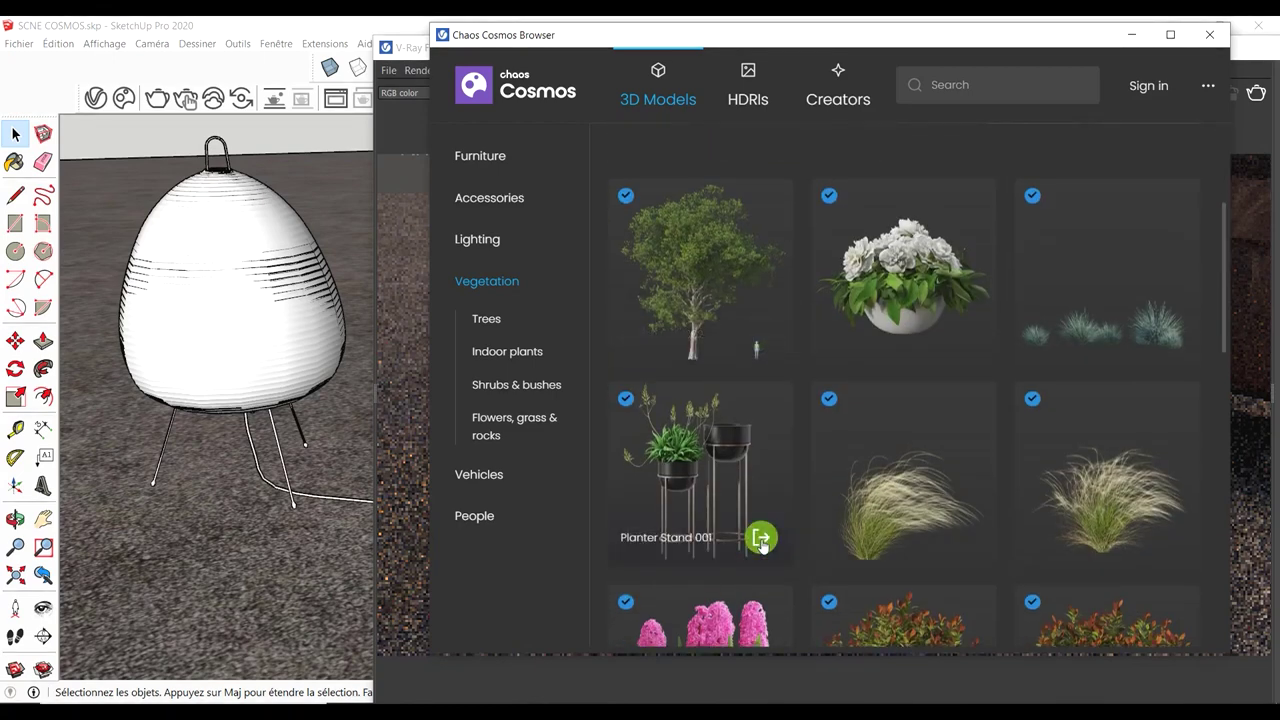
scroll(205, 555, "down", 2)
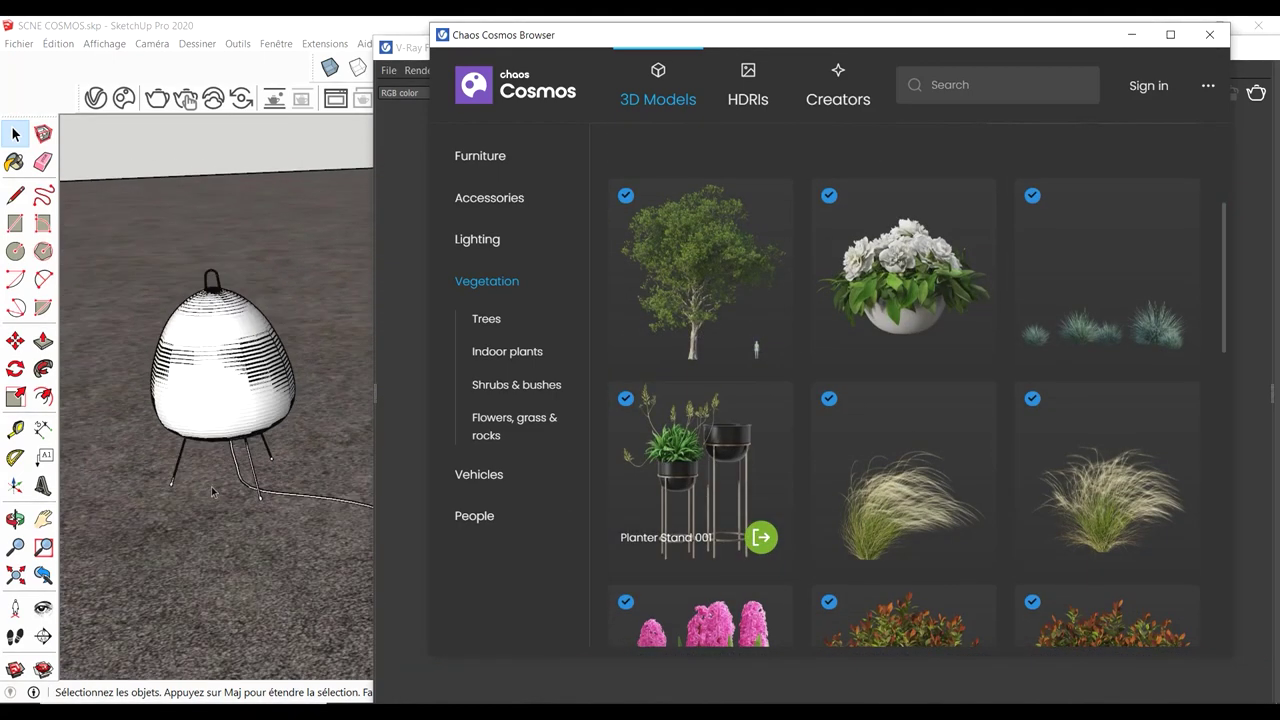
scroll(212, 530, "down", 3)
scroll(220, 505, "down", 2)
scroll(250, 505, "down", 3)
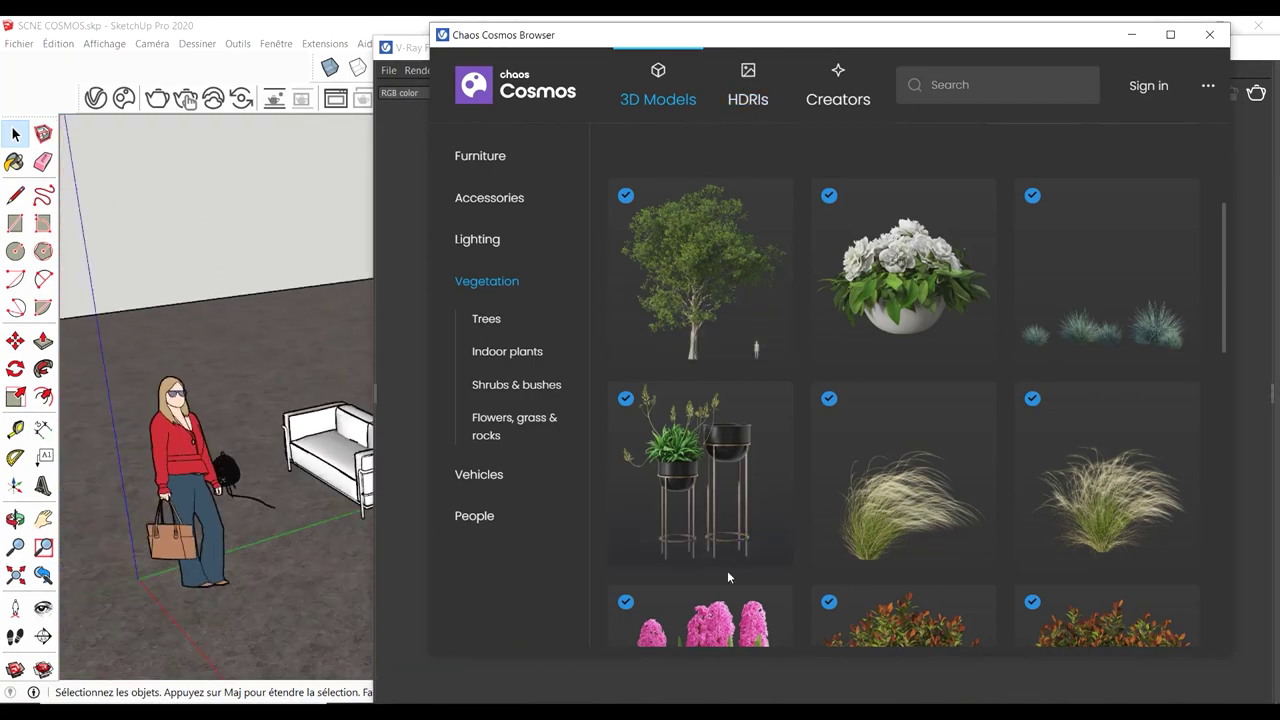
left_click(690, 470)
left_click(1052, 126)
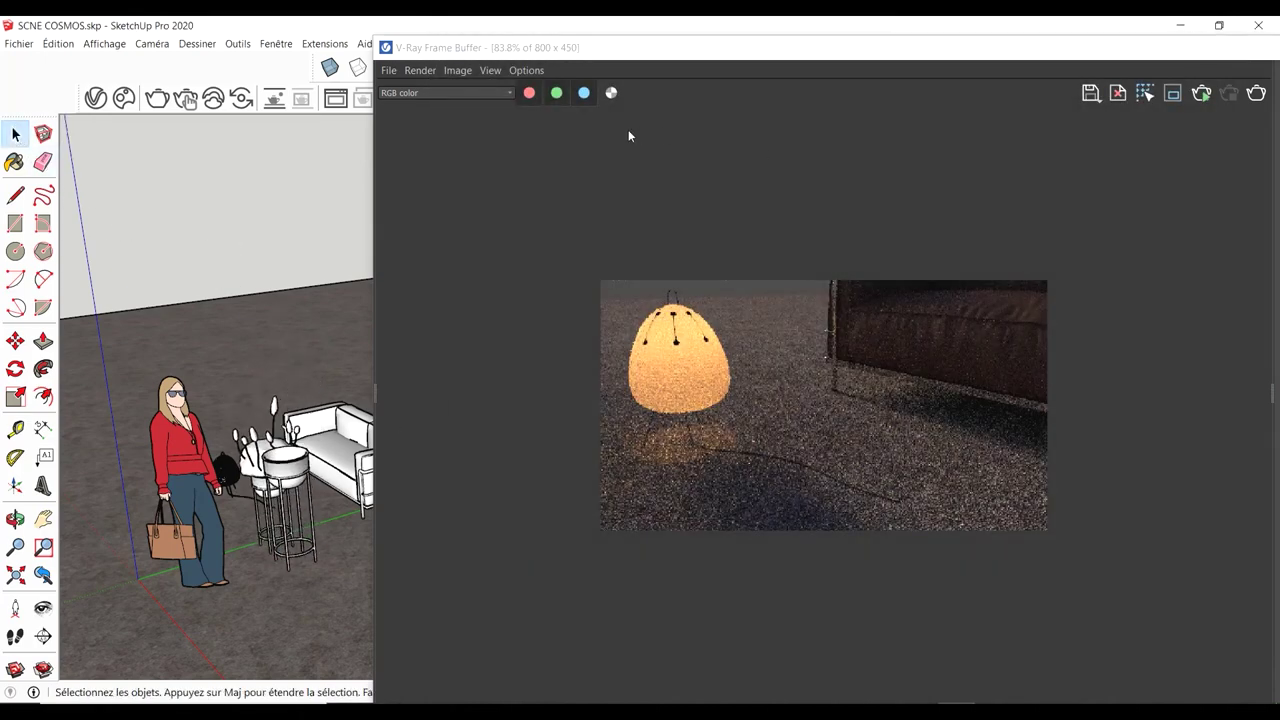
Reopen Cosmos and scroll down the Vegetation list to the trees
left_click(122, 98)
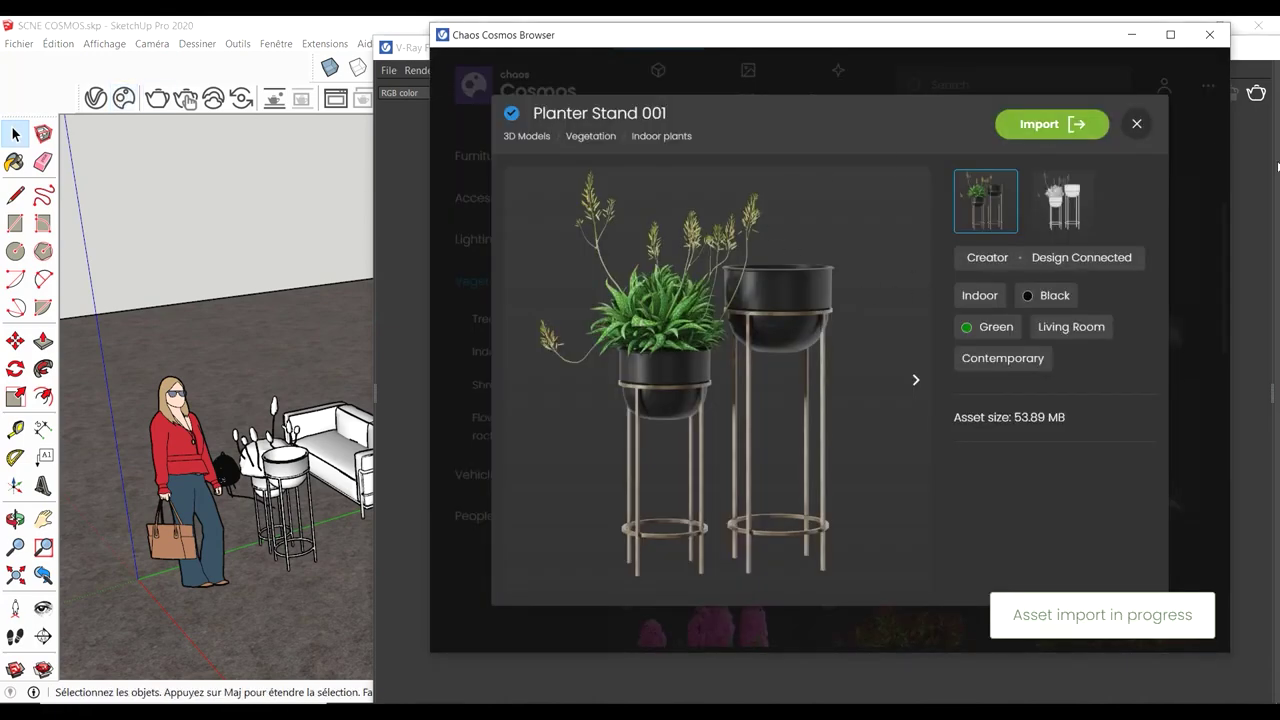
left_click(1136, 124)
scroll(825, 368, "down", 4)
scroll(825, 368, "down", 4)
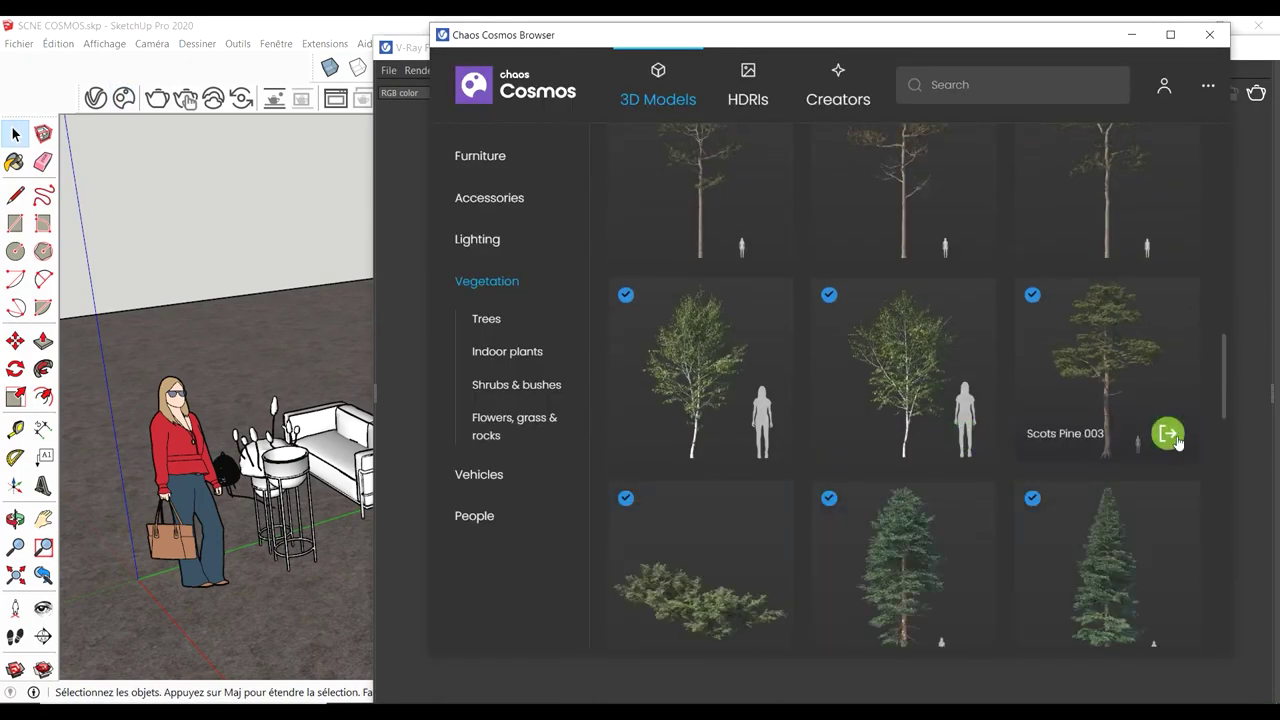
Import Scots Pine 003 and Silver Birch 003 from Cosmos into the model
left_click(1167, 433)
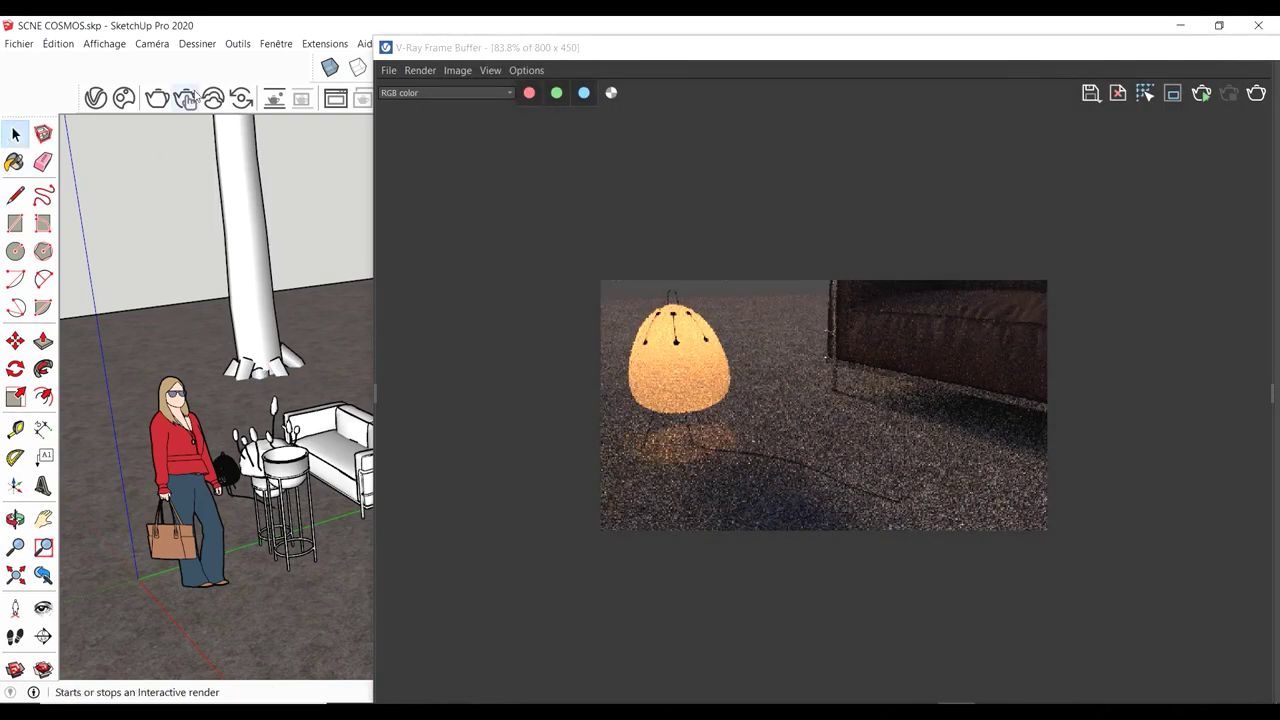
left_click(124, 97)
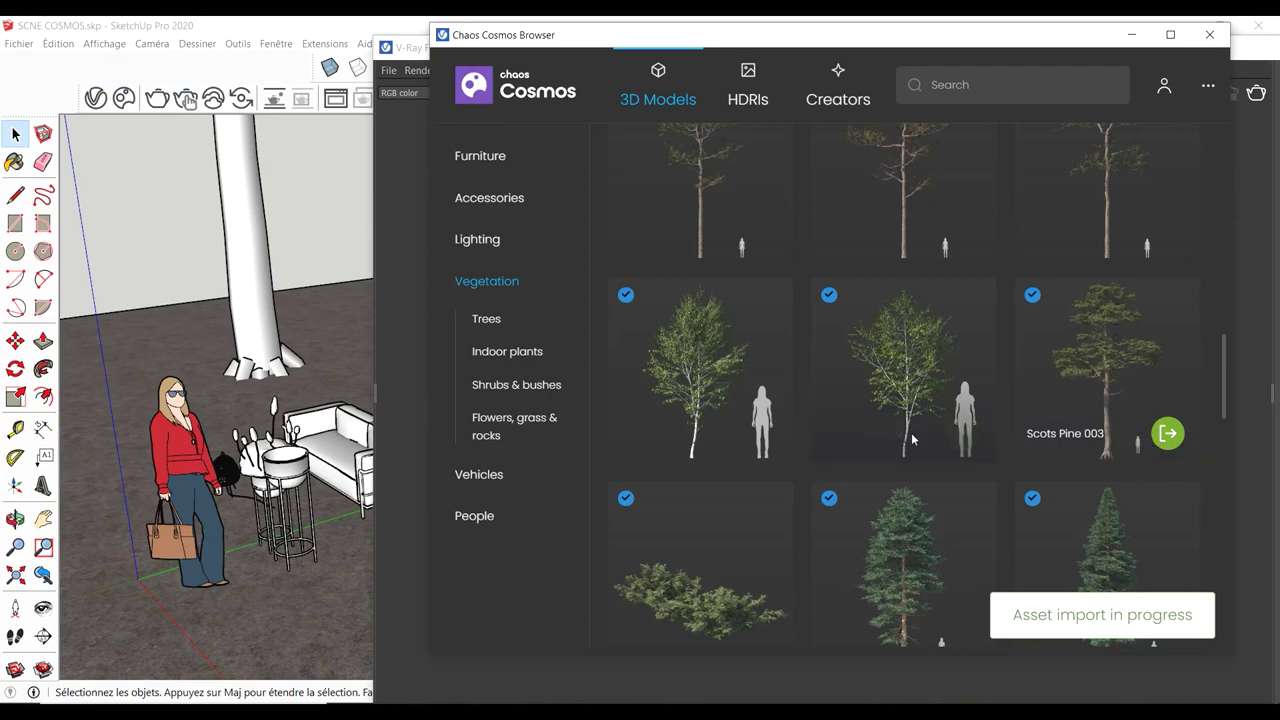
left_click(965, 433)
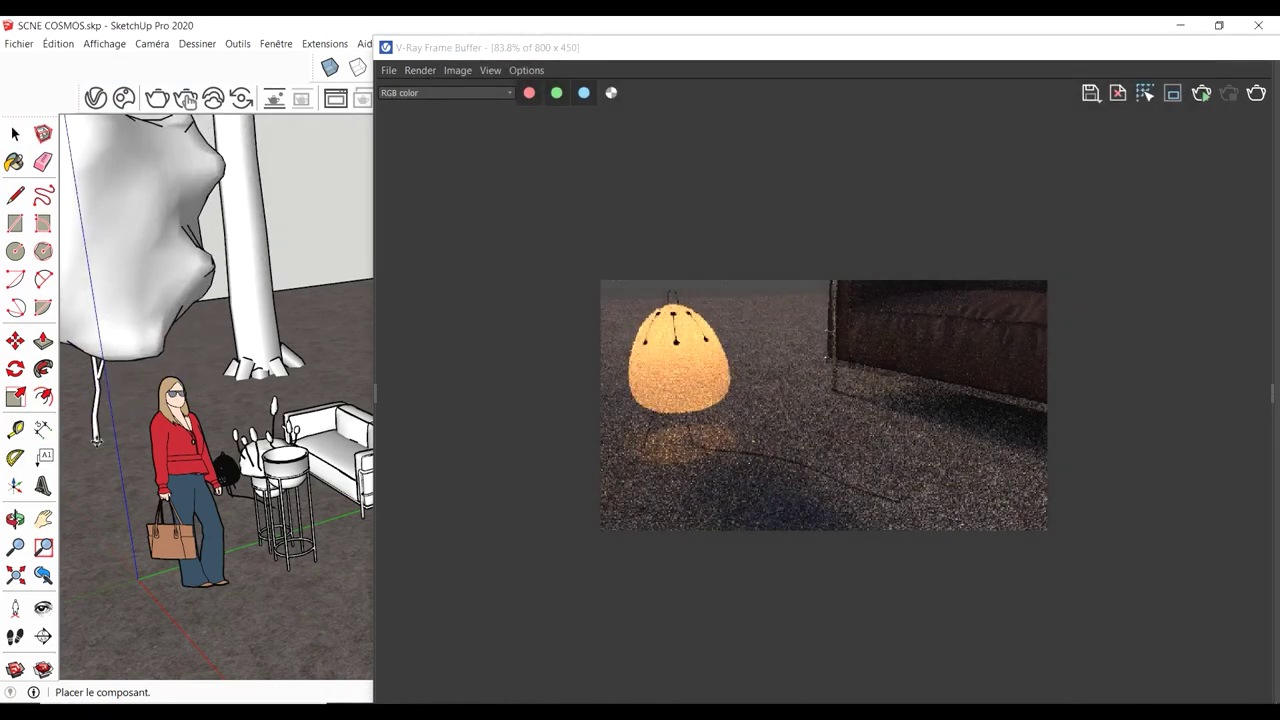
Zoom out and start an interactive V-Ray render
scroll(190, 344, "down", 5)
scroll(230, 360, "down", 3)
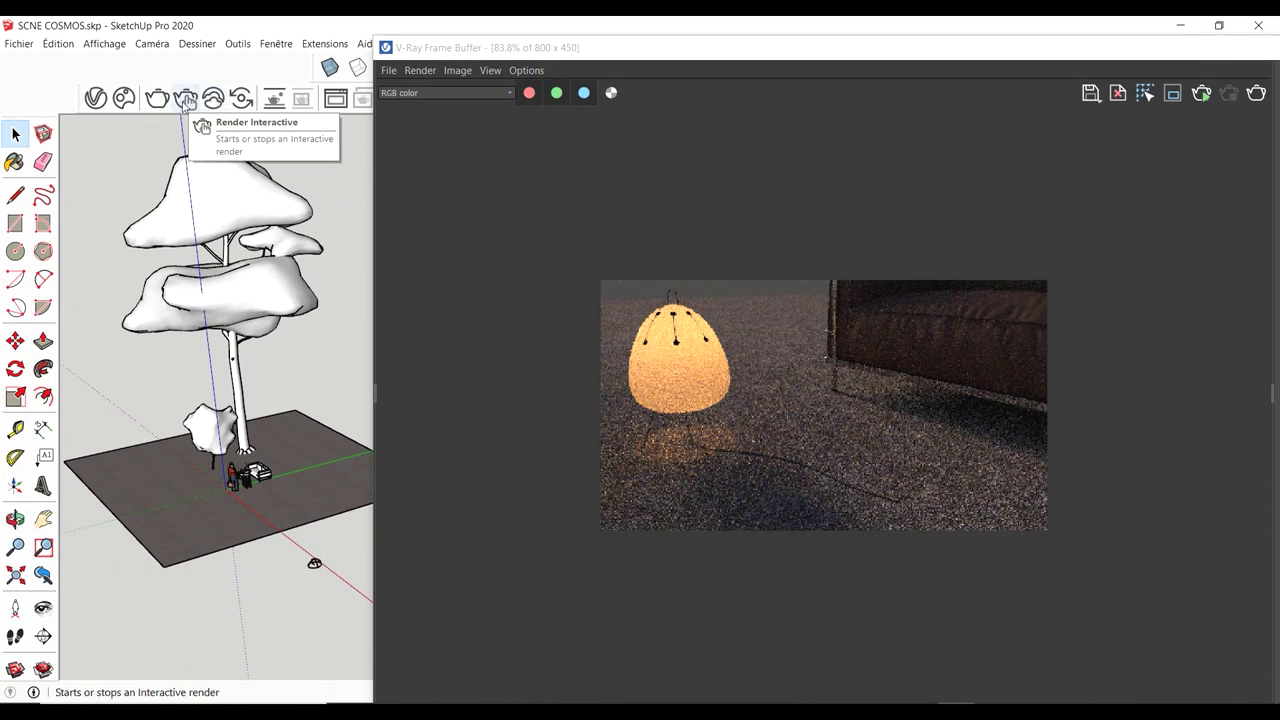
left_click(186, 100)
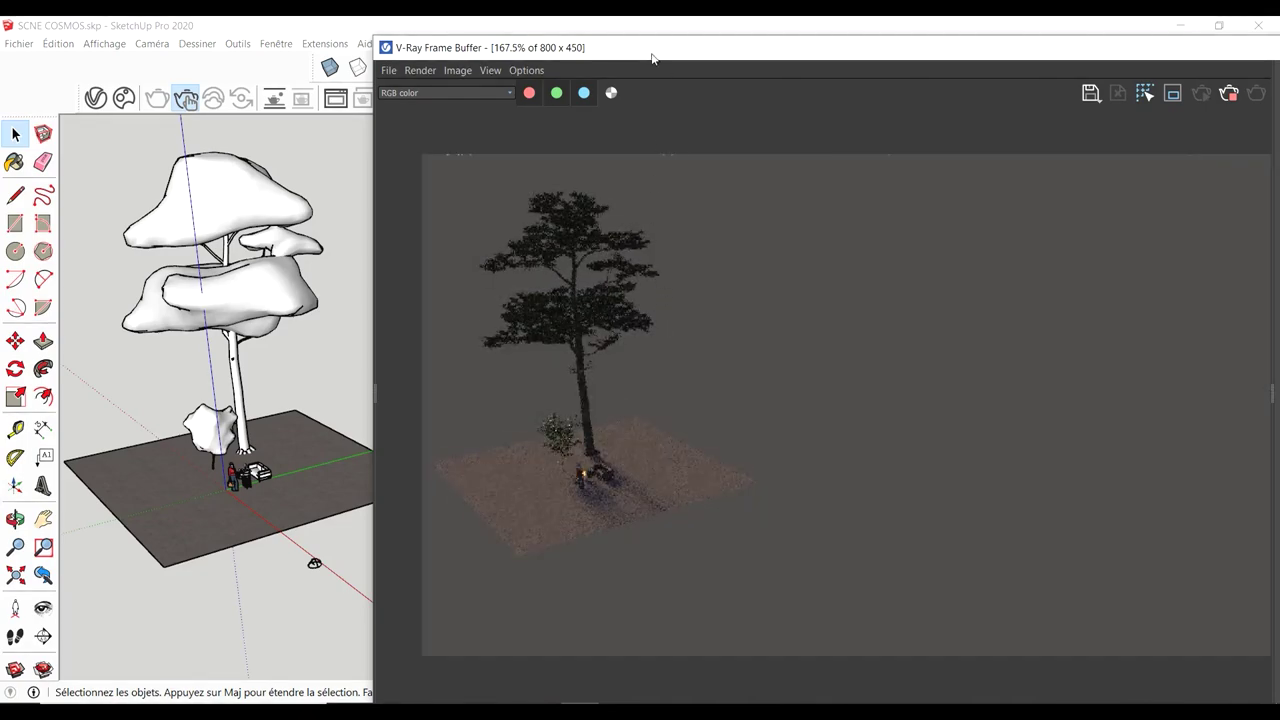
left_click_drag(563, 47, 690, 47)
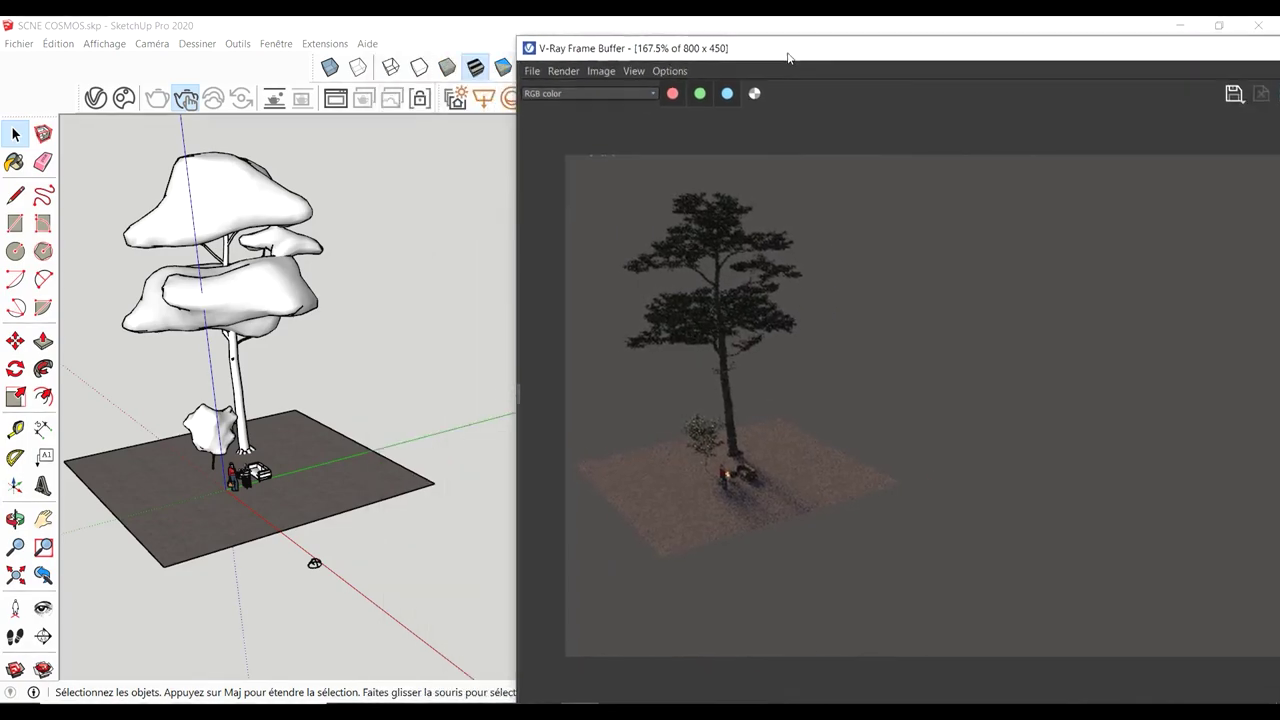
scroll(203, 279, "up", 5)
middle_click_drag(203, 279, 390, 335)
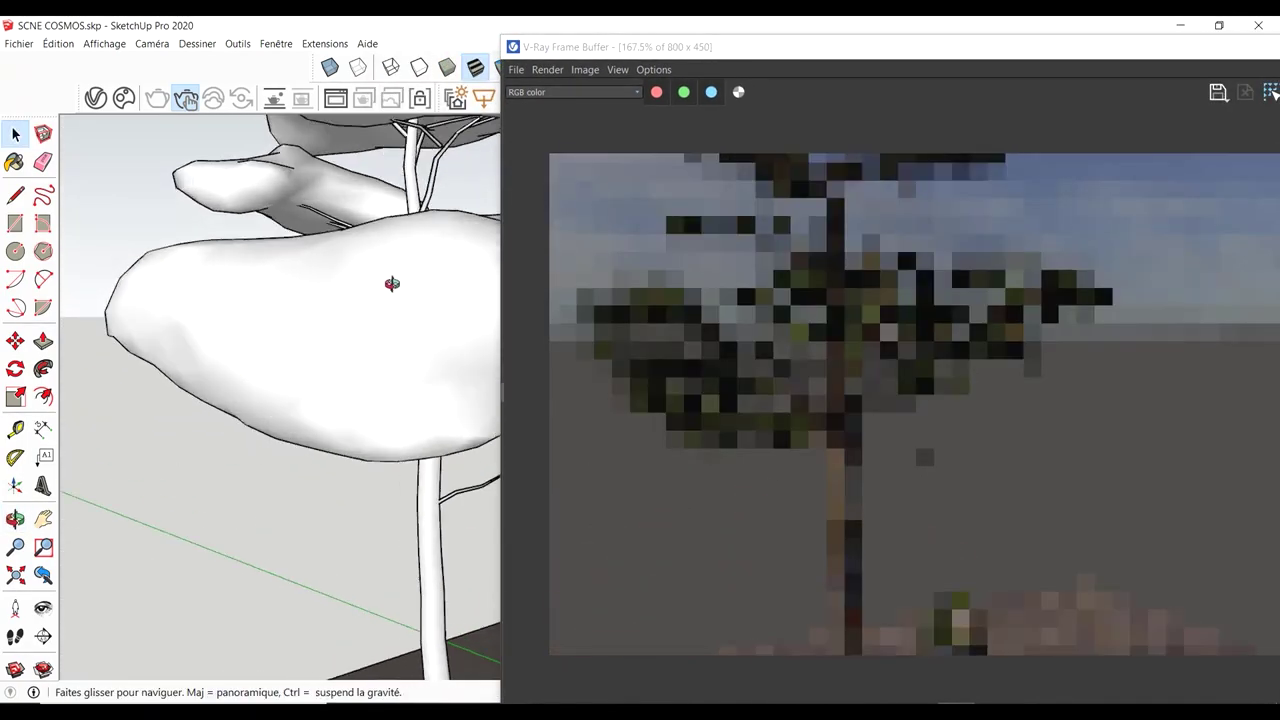
scroll(390, 335, "up", 3)
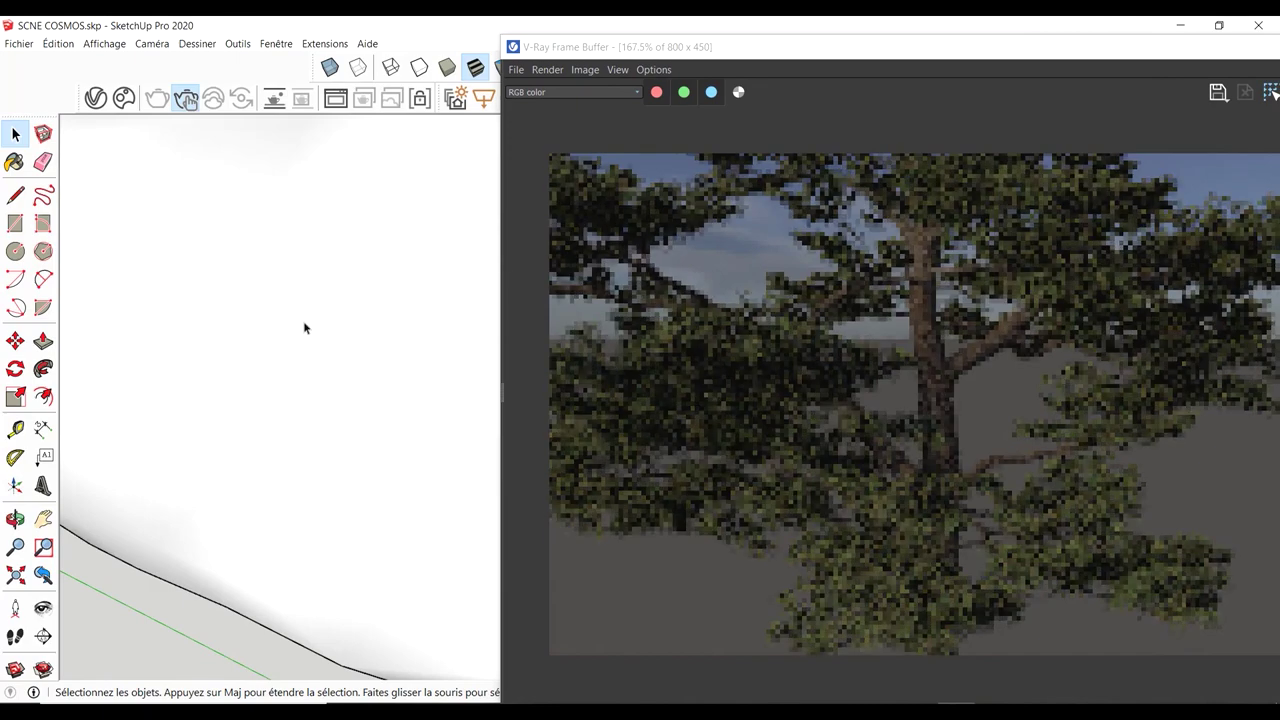
scroll(306, 326, "up", 2)
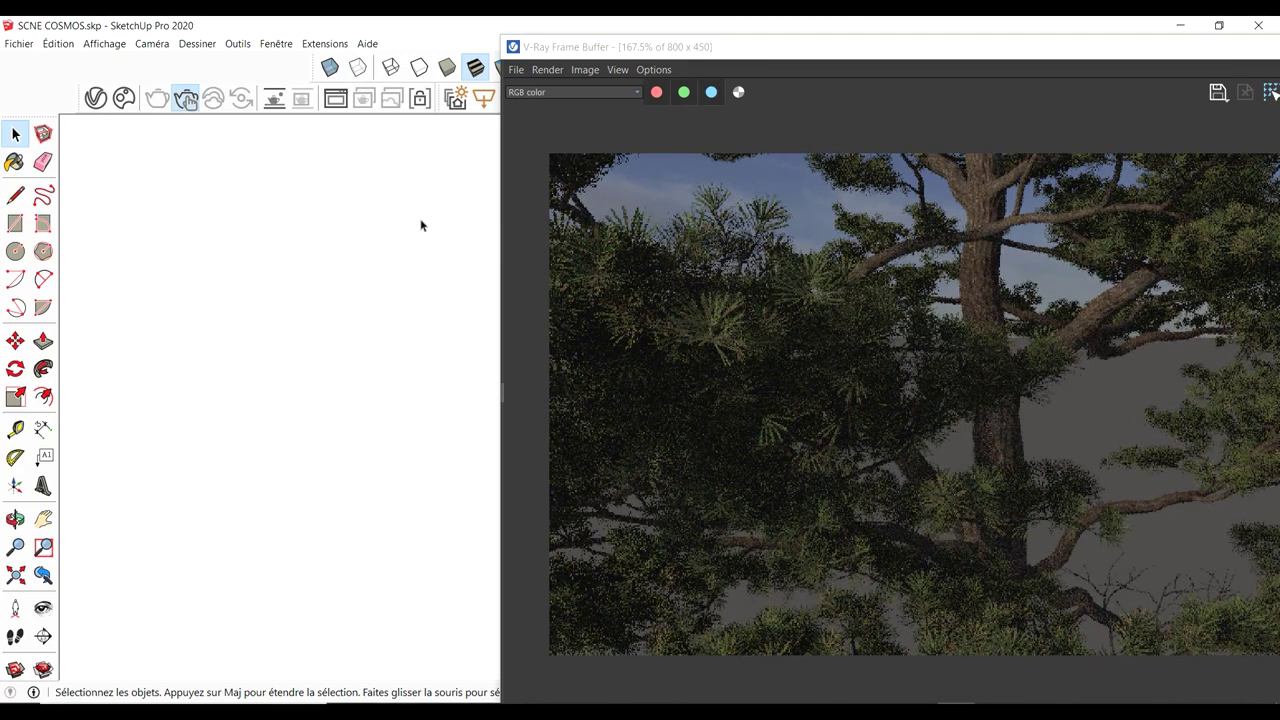
mouse_move(421, 226)
middle_mouse_down()
mouse_move(366, 294)
mouse_move(346, 426)
mouse_move(396, 457)
middle_mouse_up()
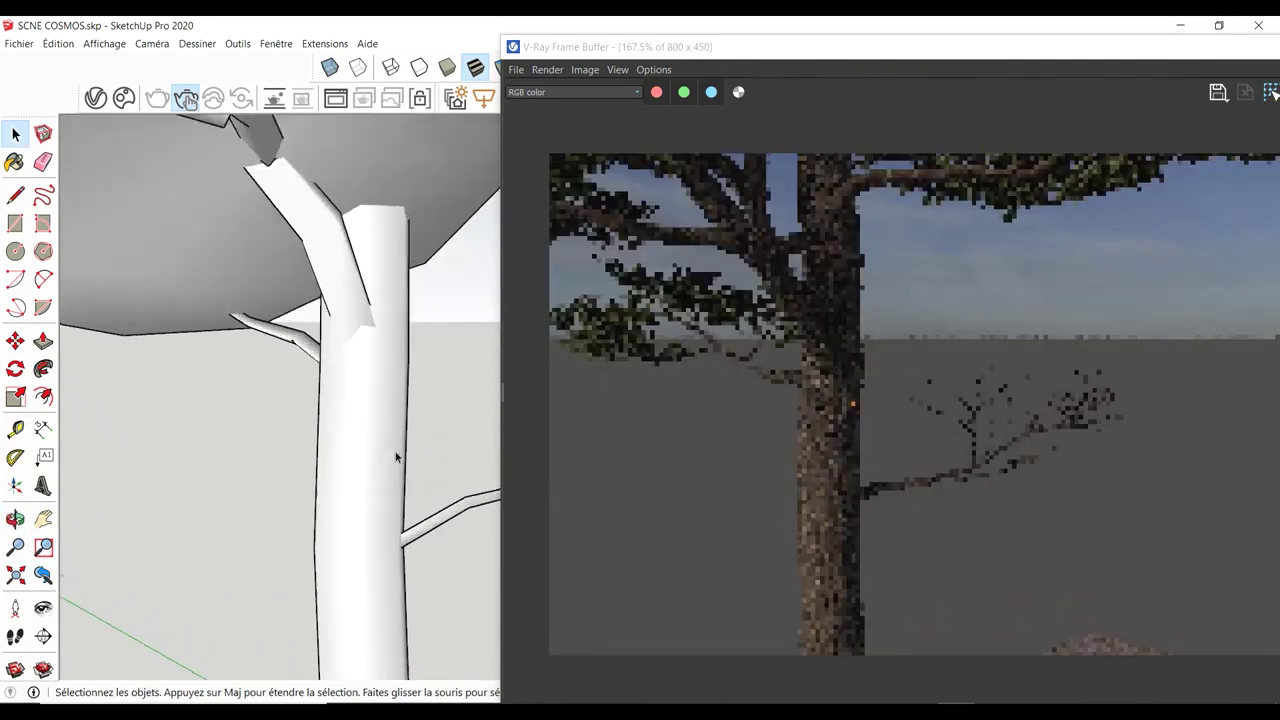
scroll(326, 448, "up", 3)
scroll(326, 448, "up", 3)
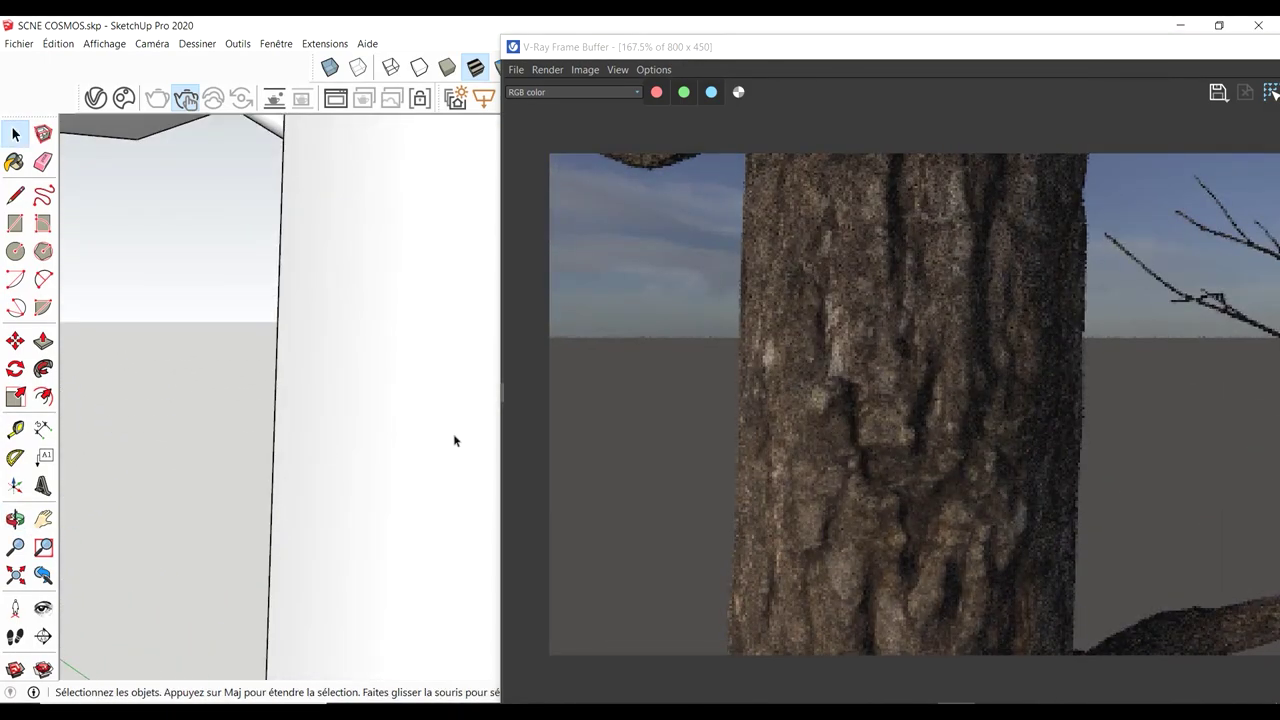
scroll(454, 440, "down", 2)
scroll(454, 440, "down", 2)
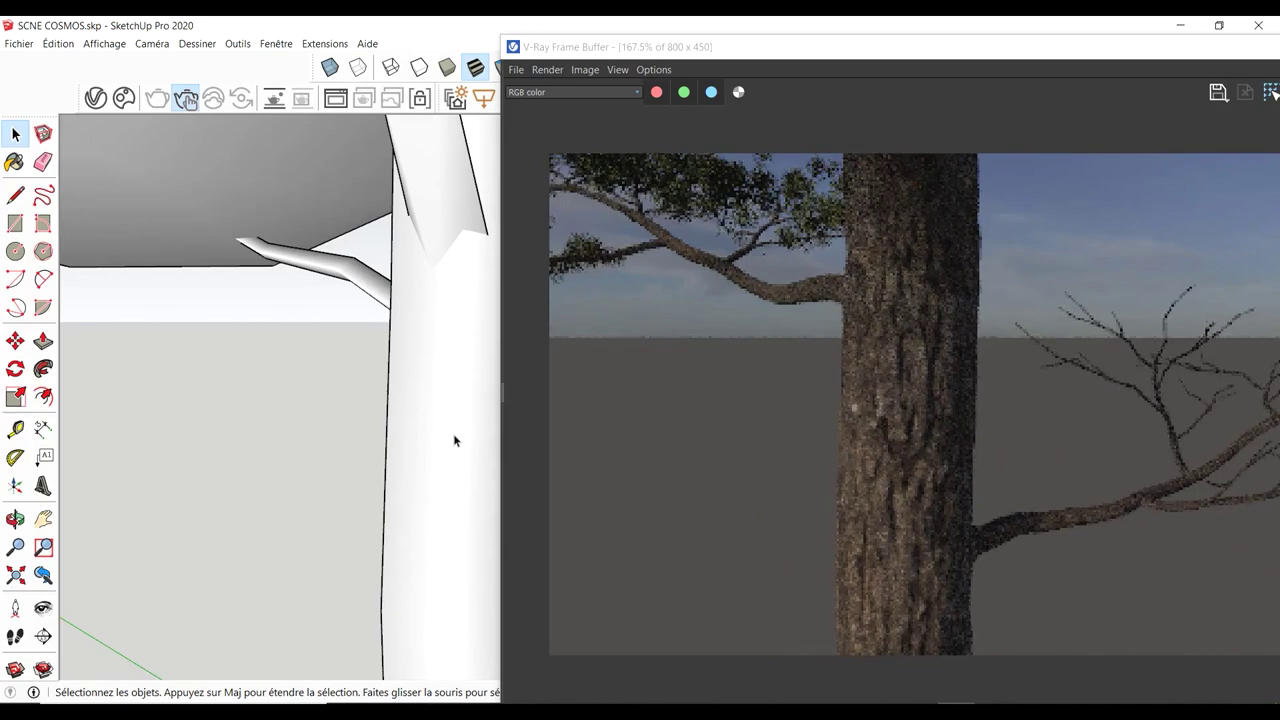
scroll(454, 440, "down", 2)
mouse_move(454, 440)
middle_mouse_down()
mouse_move(357, 506)
mouse_move(322, 372)
mouse_move(174, 403)
mouse_move(126, 397)
mouse_move(387, 375)
mouse_move(366, 517)
mouse_move(366, 486)
middle_mouse_up()
scroll(322, 372, "up", 2)
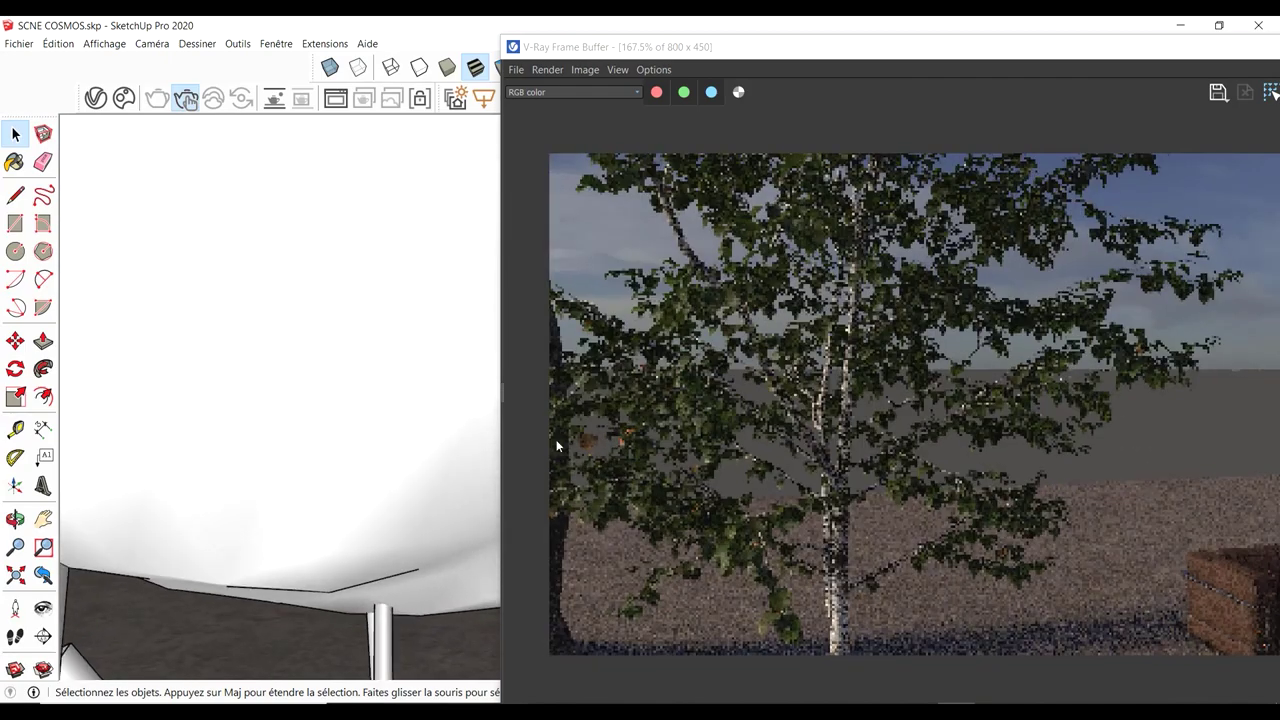
Zoom and orbit the view around the potted plant
scroll(268, 517, "up", 2)
scroll(268, 517, "up", 2)
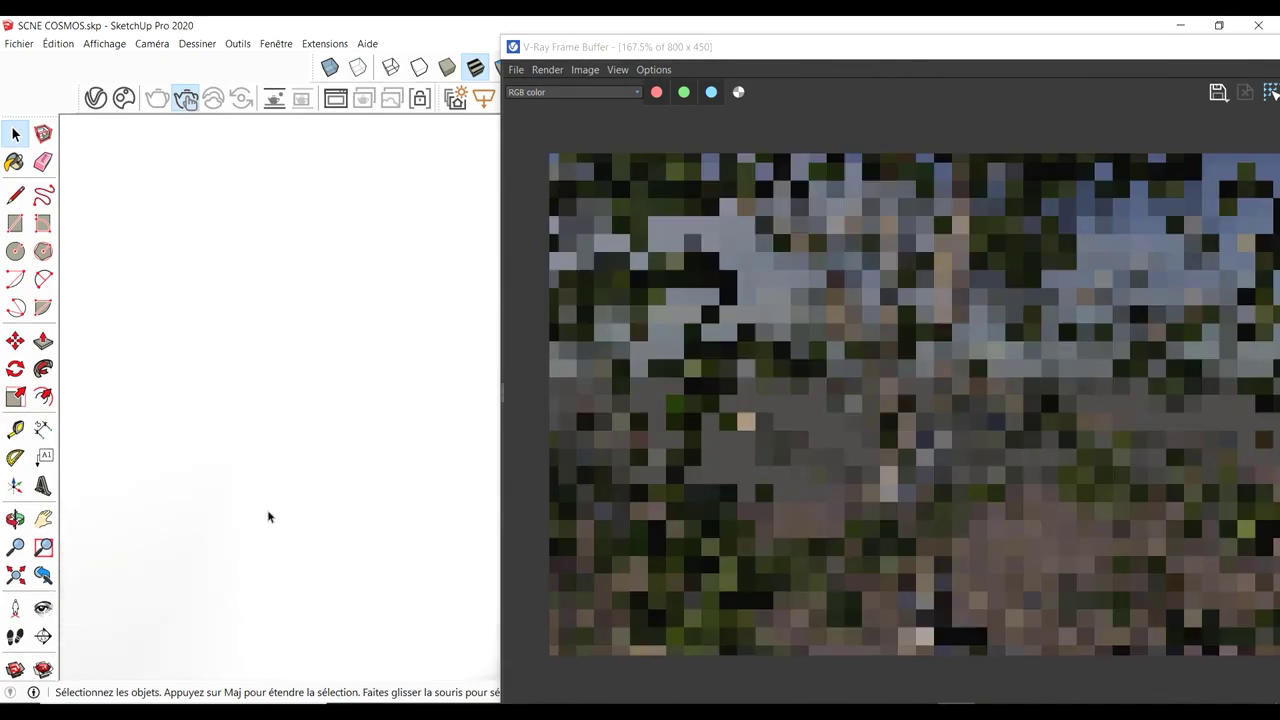
scroll(270, 520, "up", 2)
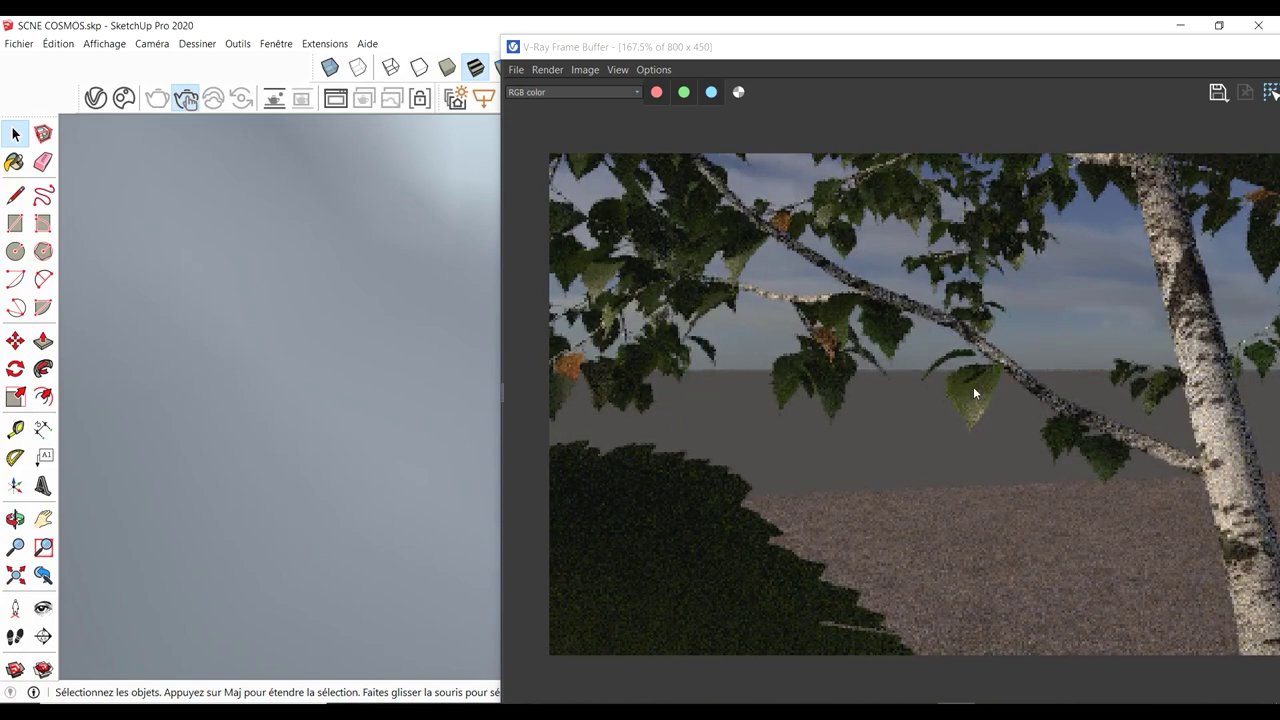
scroll(320, 497, "down", 2)
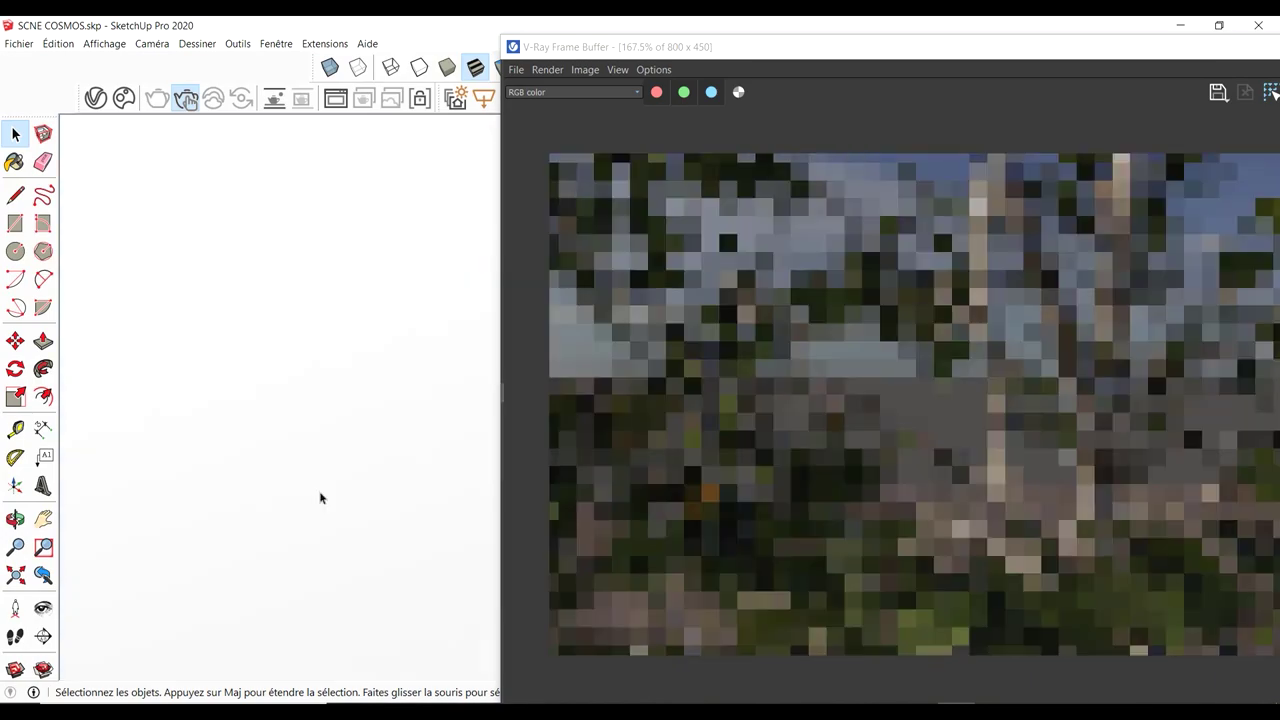
scroll(334, 503, "down", 1)
scroll(338, 505, "down", 1)
scroll(355, 524, "down", 5)
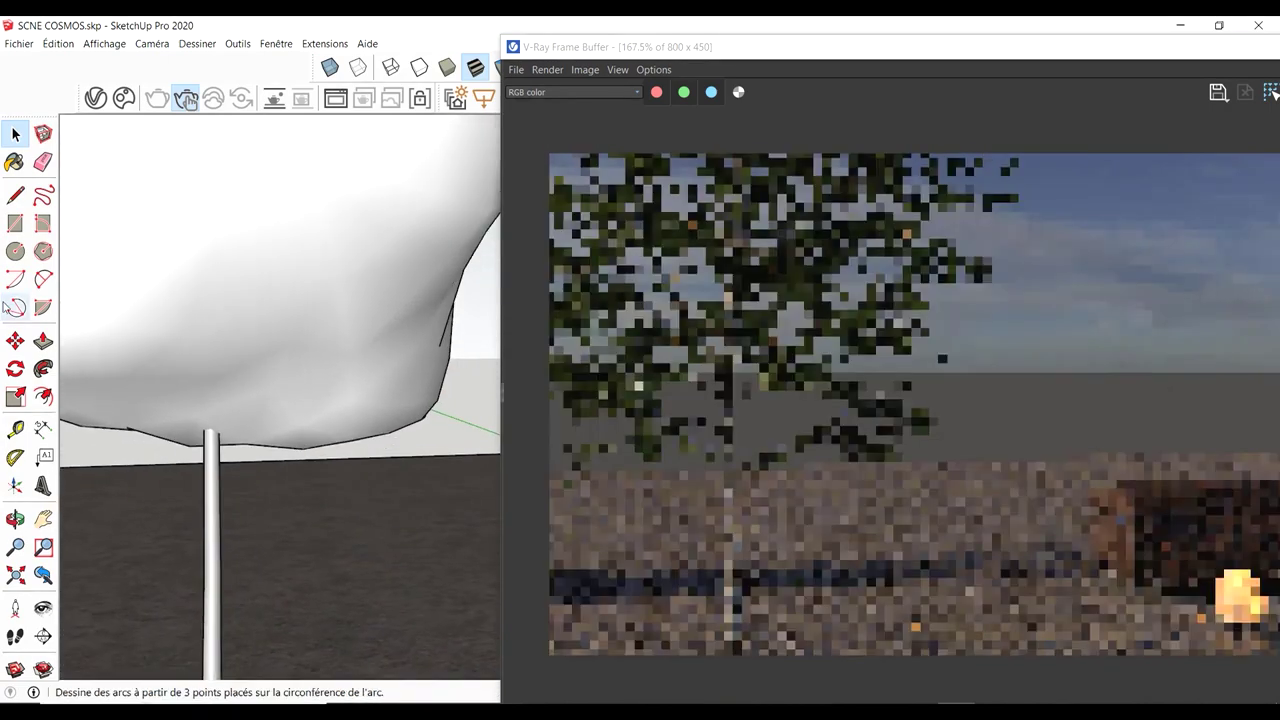
scroll(120, 434, "down", 5)
scroll(337, 460, "up", 3)
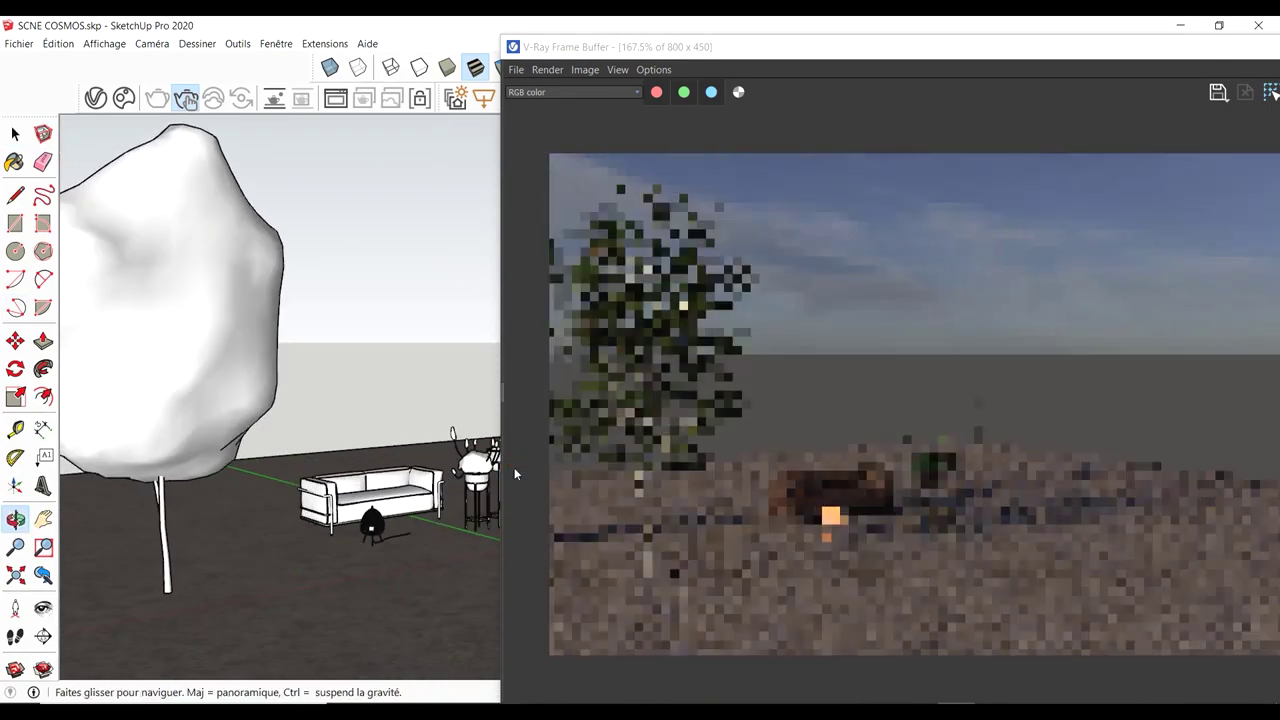
scroll(337, 460, "up", 3)
scroll(337, 460, "up", 3)
scroll(337, 460, "up", 3)
middle_click_drag(337, 460, 298, 469)
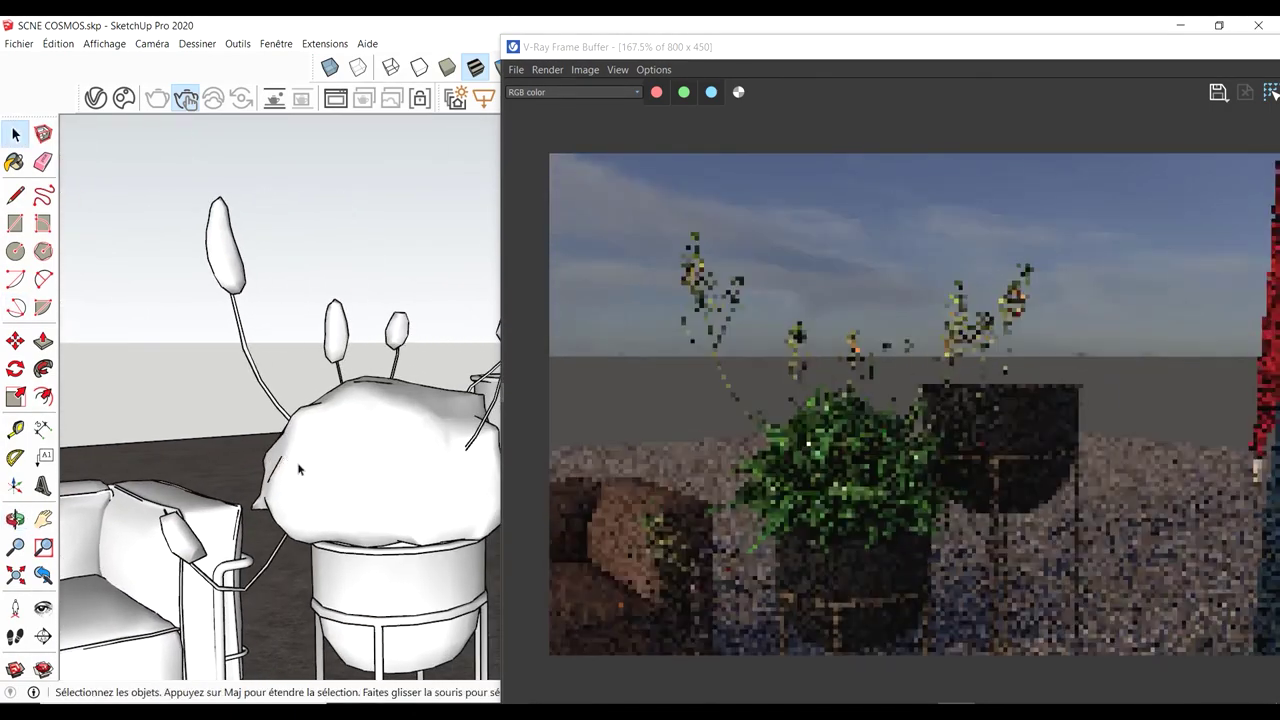
scroll(223, 277, "up", 3)
scroll(223, 277, "up", 3)
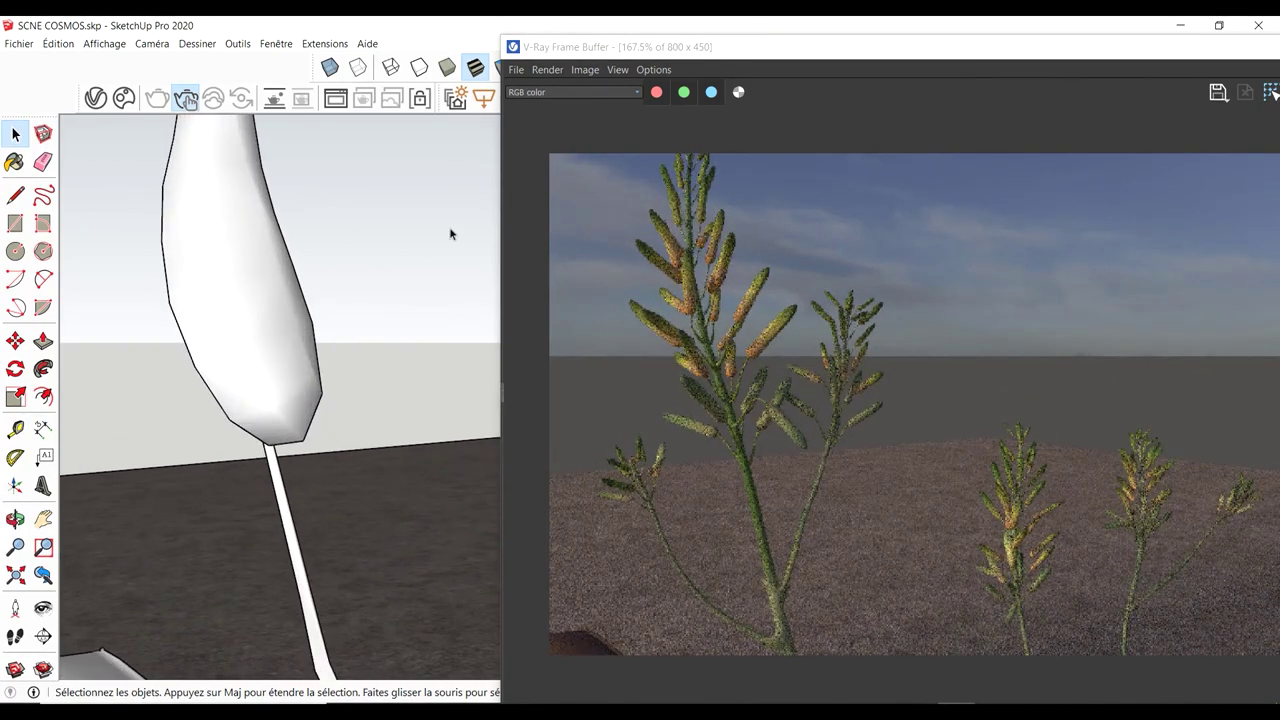
Orbit out to the woman, armchair and table, and bring the render window fully on screen
left_click_drag(700, 62, 618, 64)
scroll(293, 343, "down", 3)
scroll(293, 343, "down", 2)
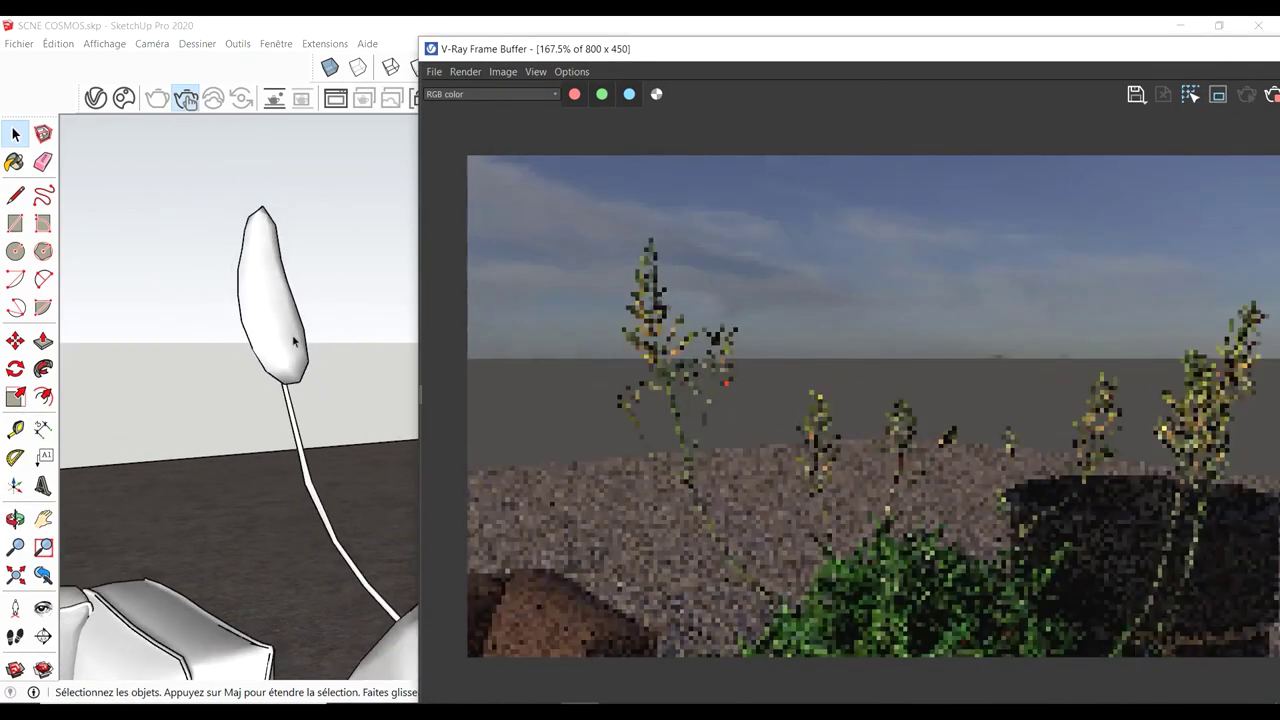
scroll(293, 343, "down", 2)
middle_click_drag(293, 343, 300, 360)
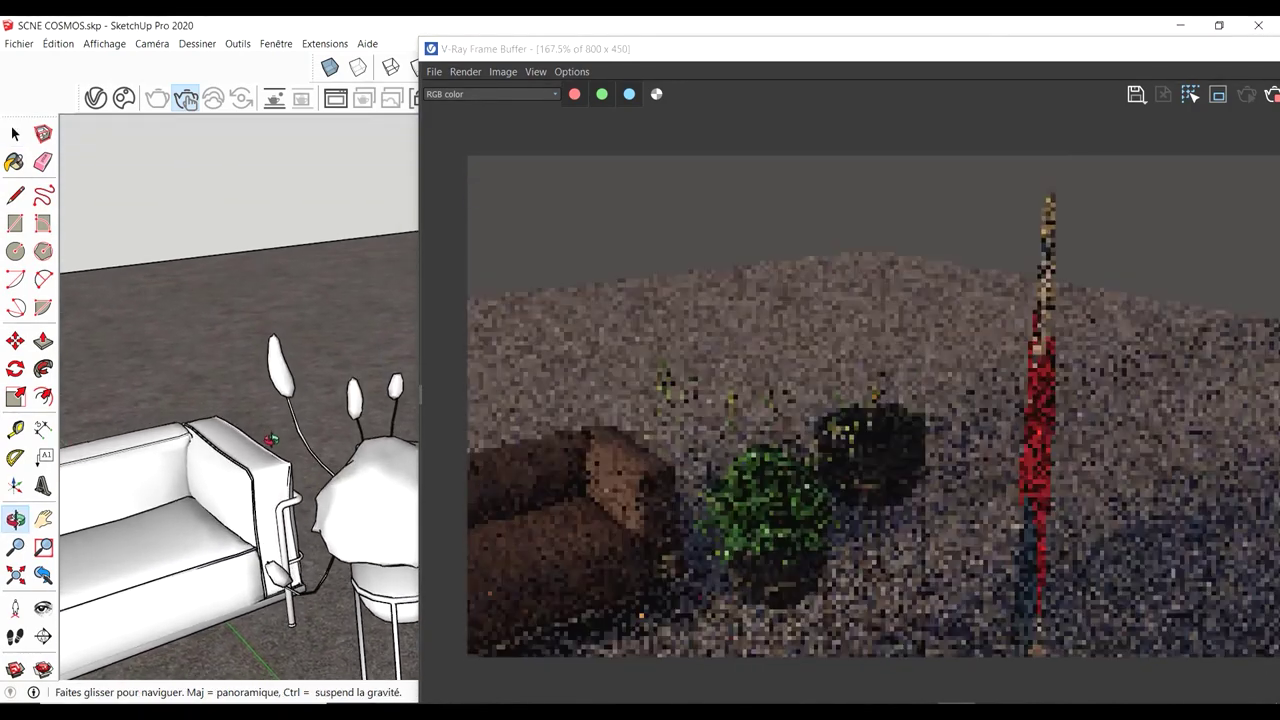
scroll(240, 400, "down", 3)
mouse_move(240, 400)
middle_mouse_down()
mouse_move(128, 395)
mouse_move(99, 368)
mouse_move(110, 370)
middle_mouse_up()
scroll(200, 400, "down", 3)
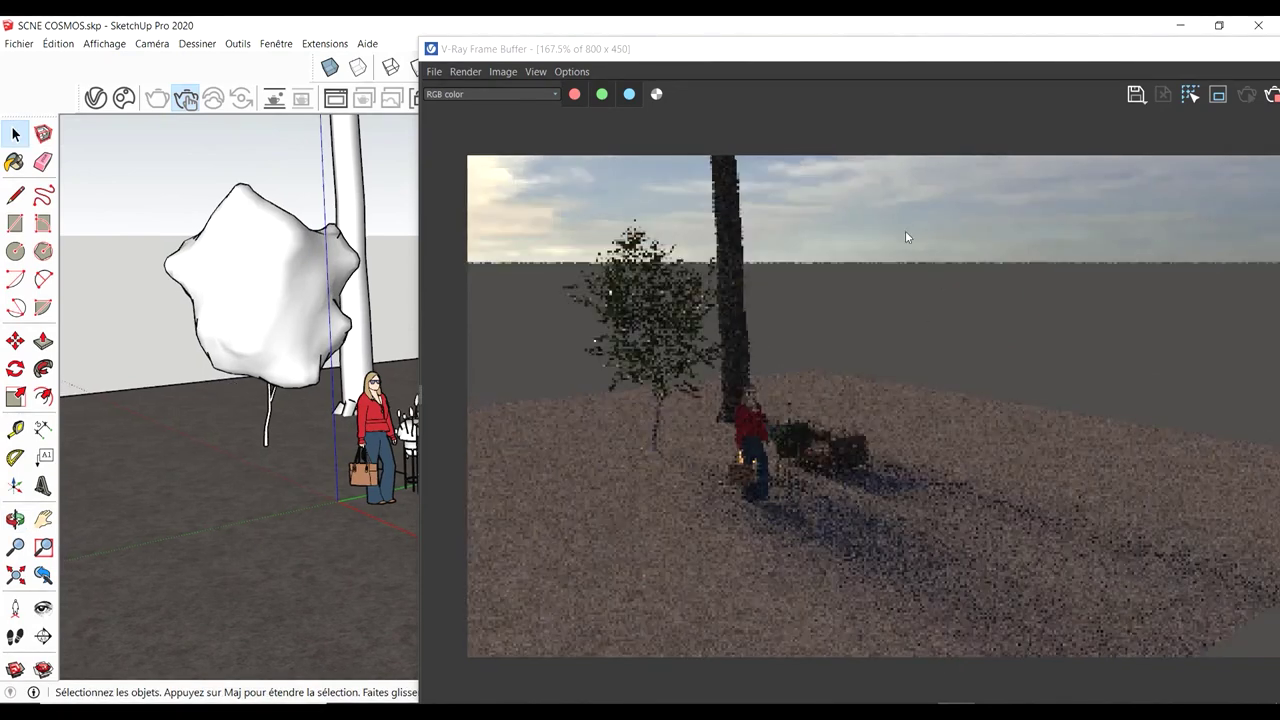
left_click_drag(1137, 49, 933, 29)
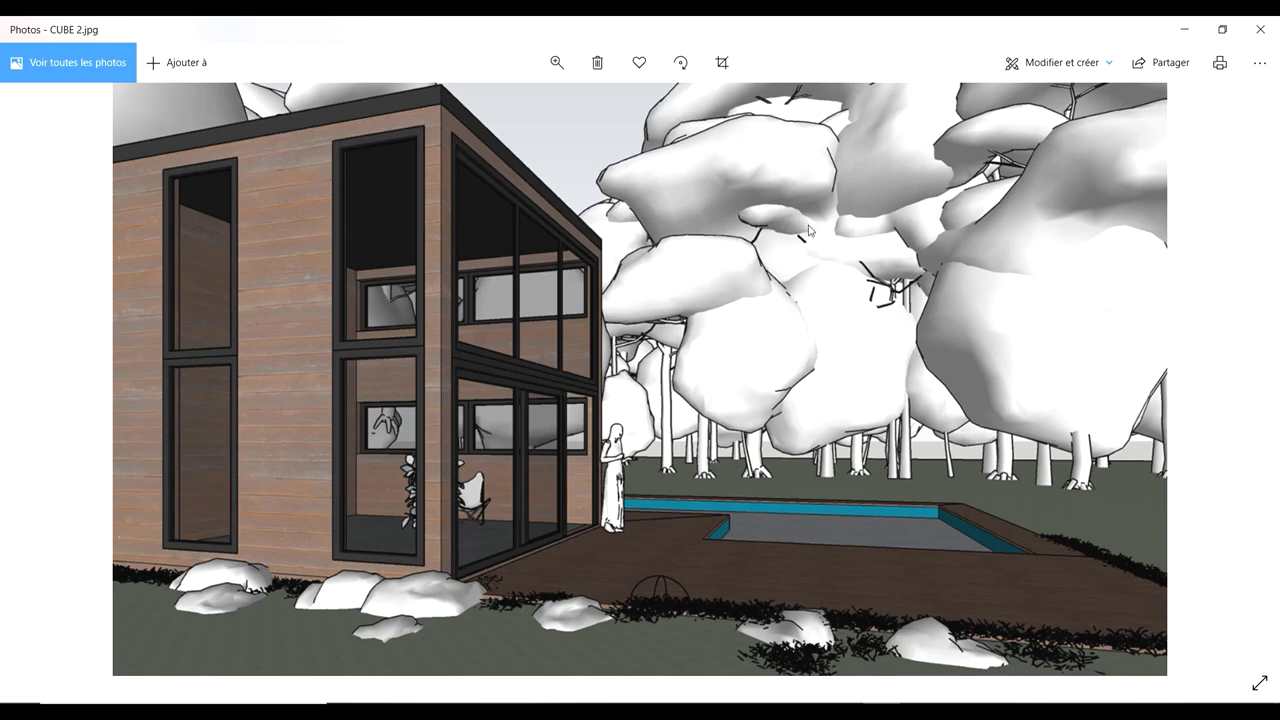
key("Right")
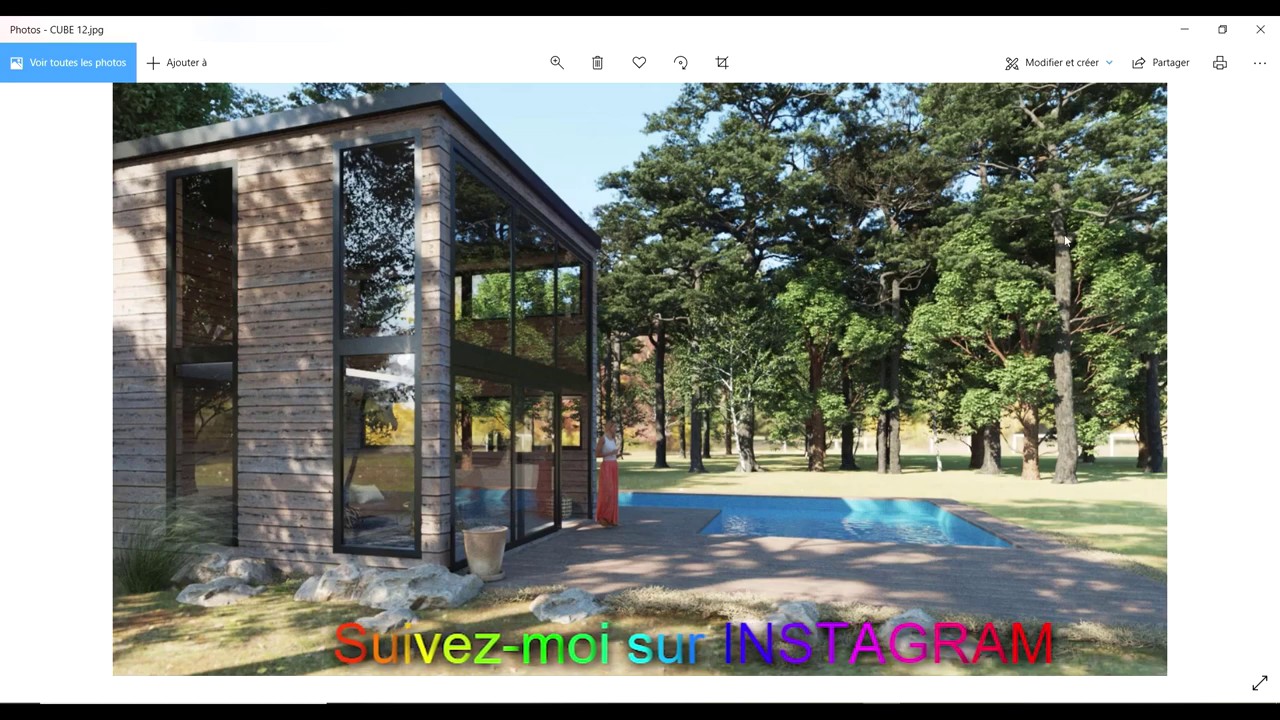
key("Right")
key("Right")
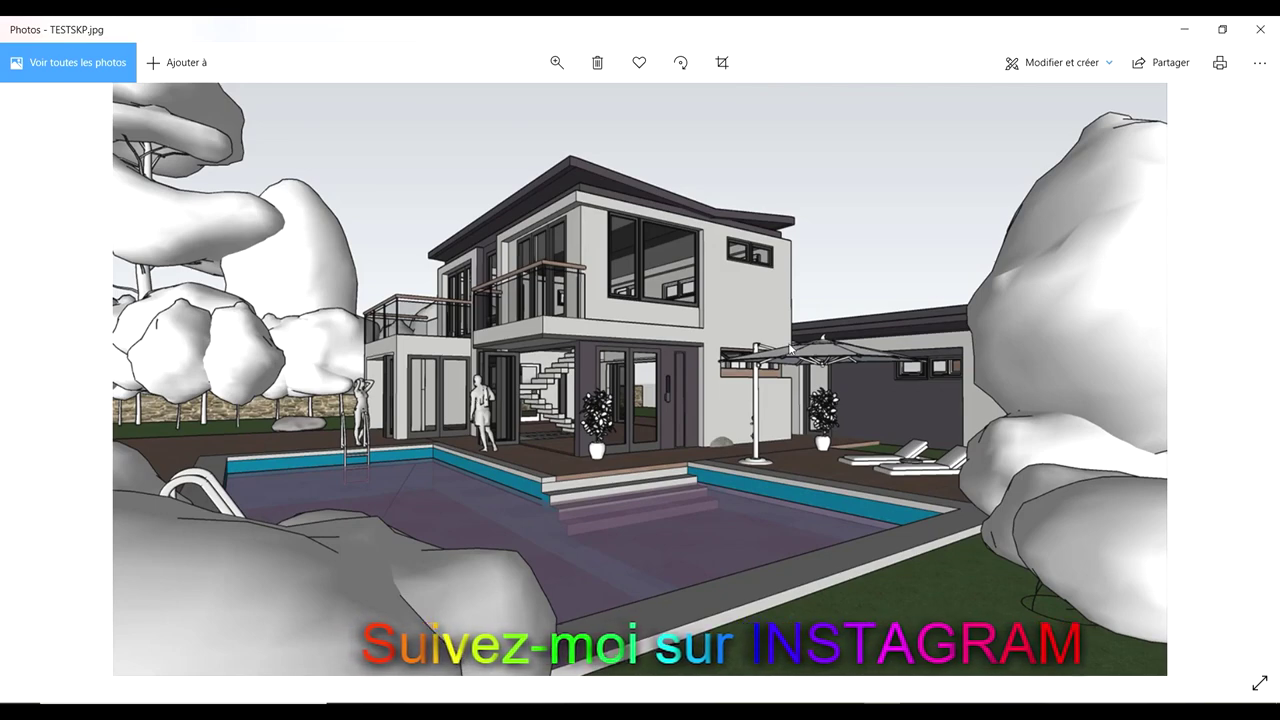
key("Left")
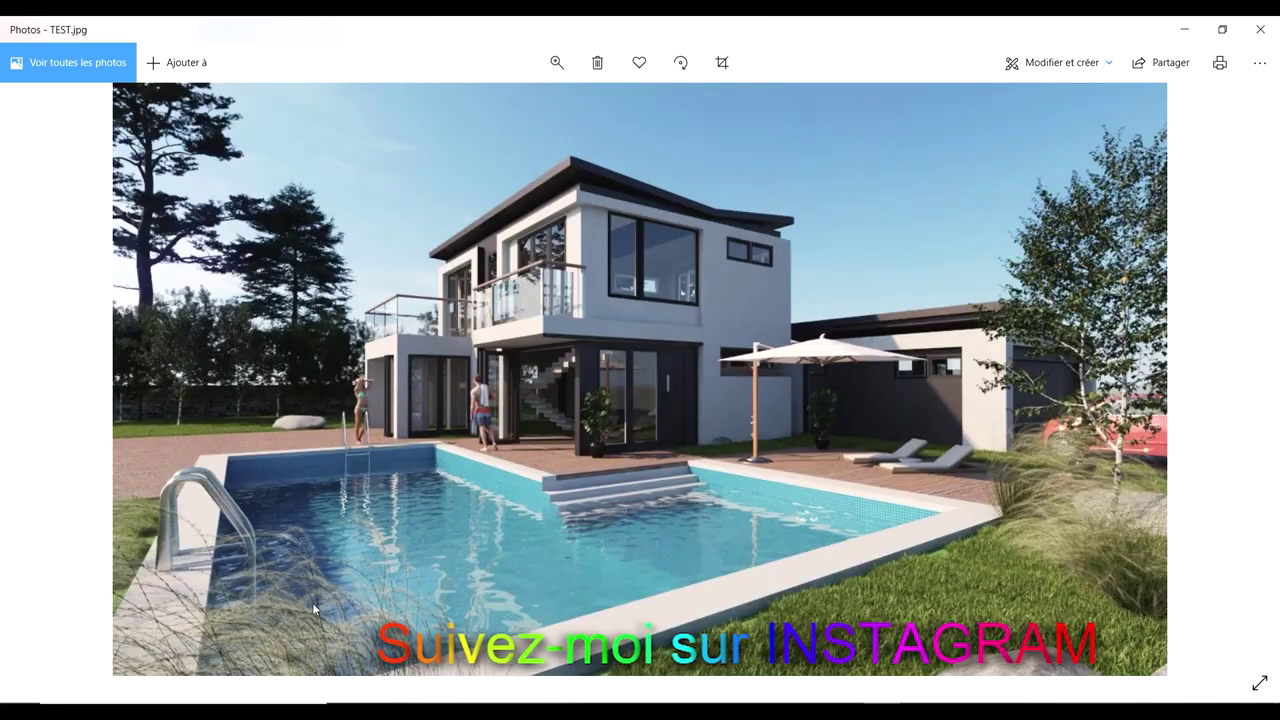
scroll(313, 608, "up", 1)
scroll(242, 228, "down", 2)
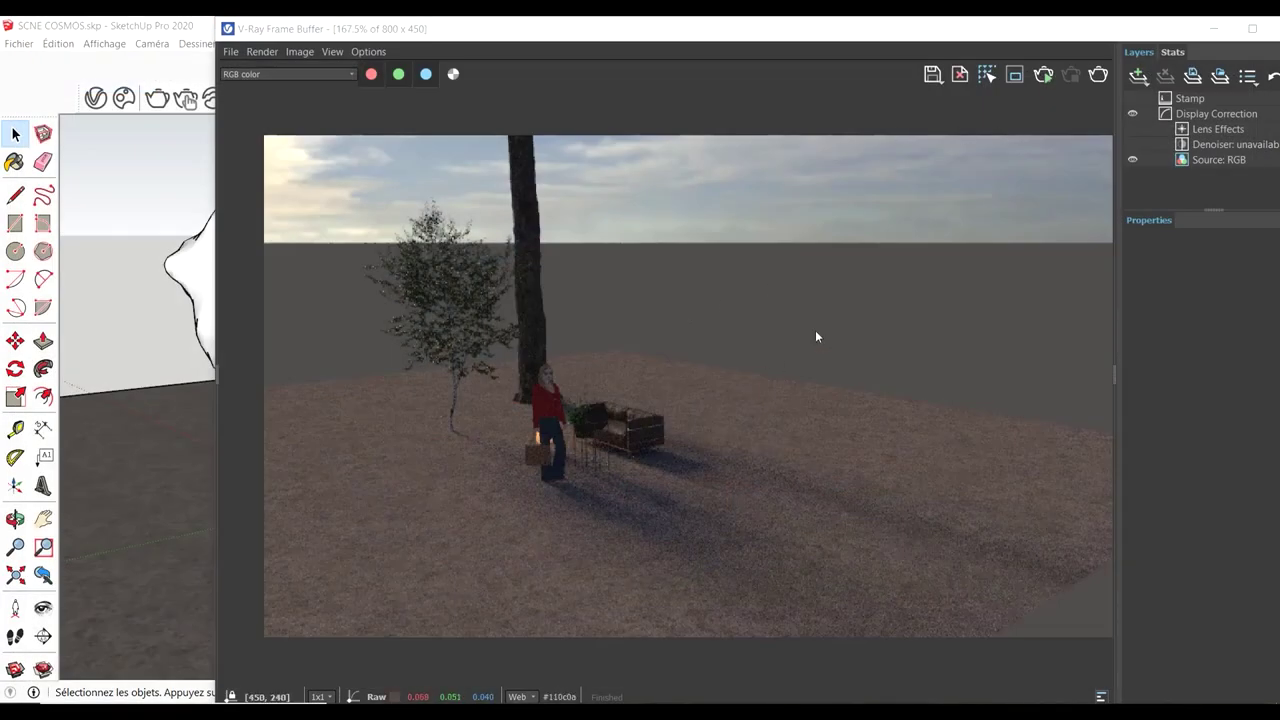
Close the V-Ray render window and view the whole ground plane
left_click_drag(1055, 34, 841, 28)
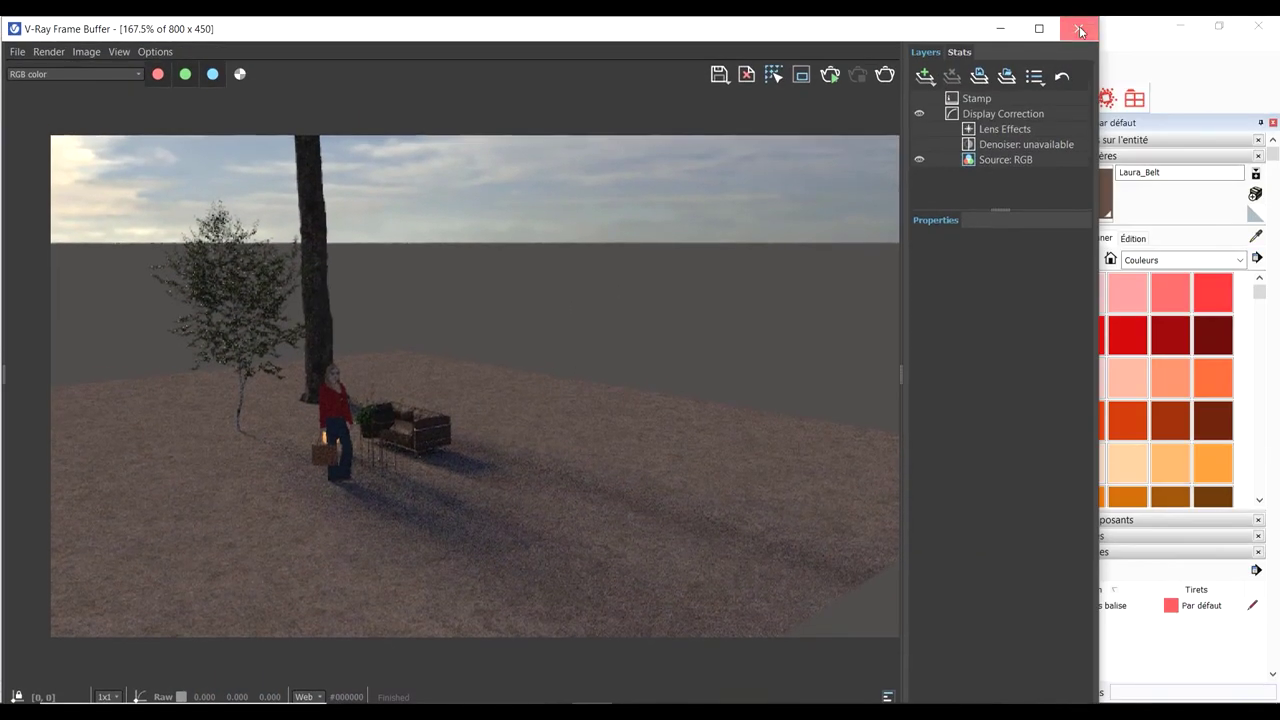
left_click(1078, 28)
middle_click_drag(566, 293, 400, 300)
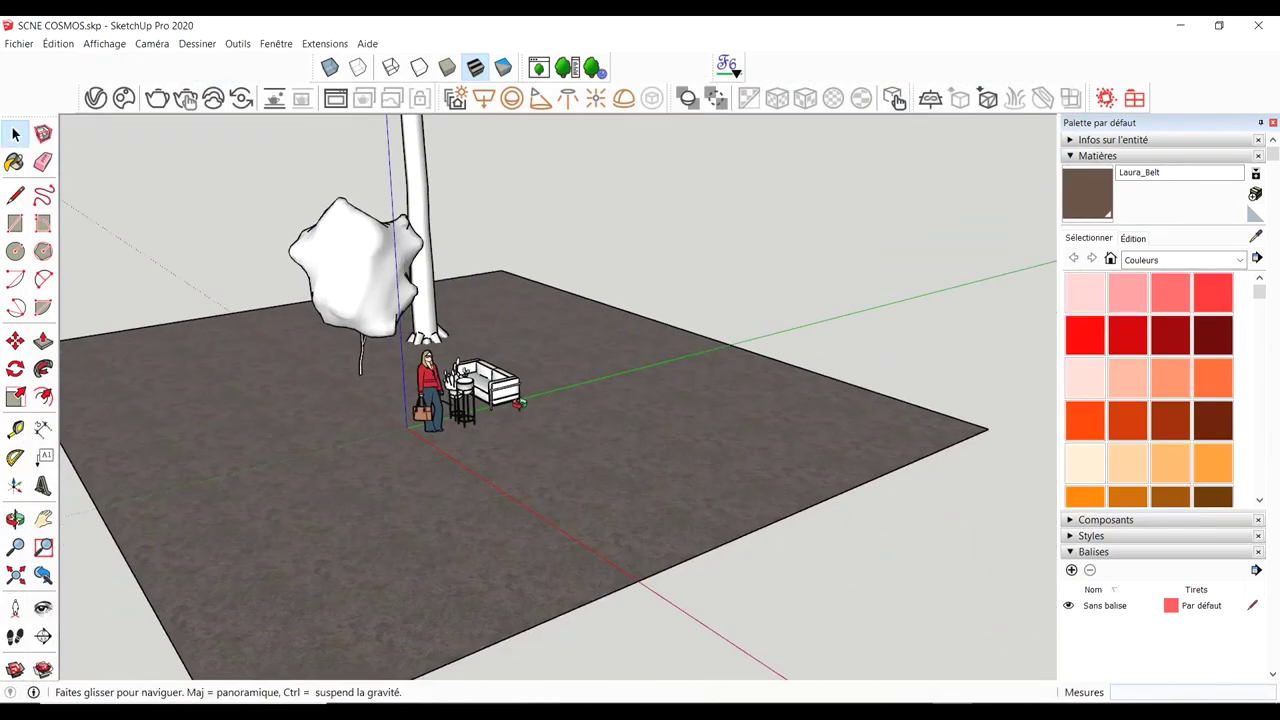
Set the V-Ray camera Exposure Value to 13 in the Asset Editor settings
left_click(95, 97)
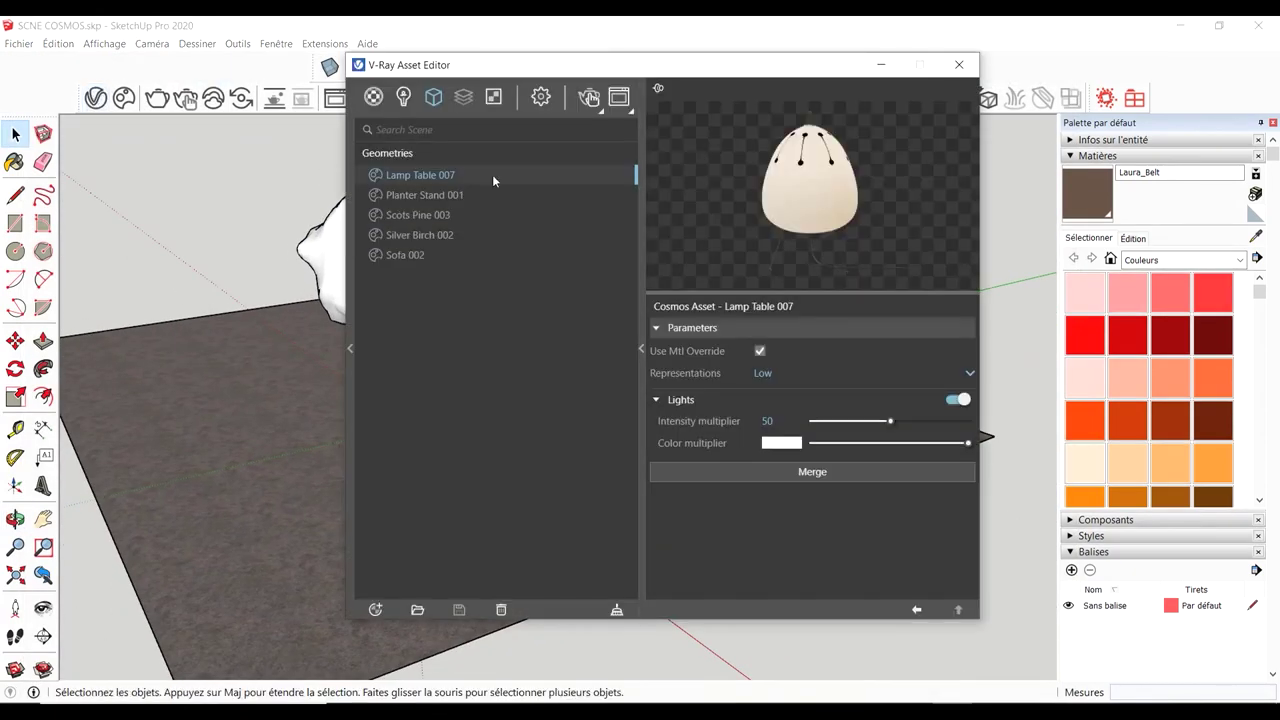
left_click(403, 97)
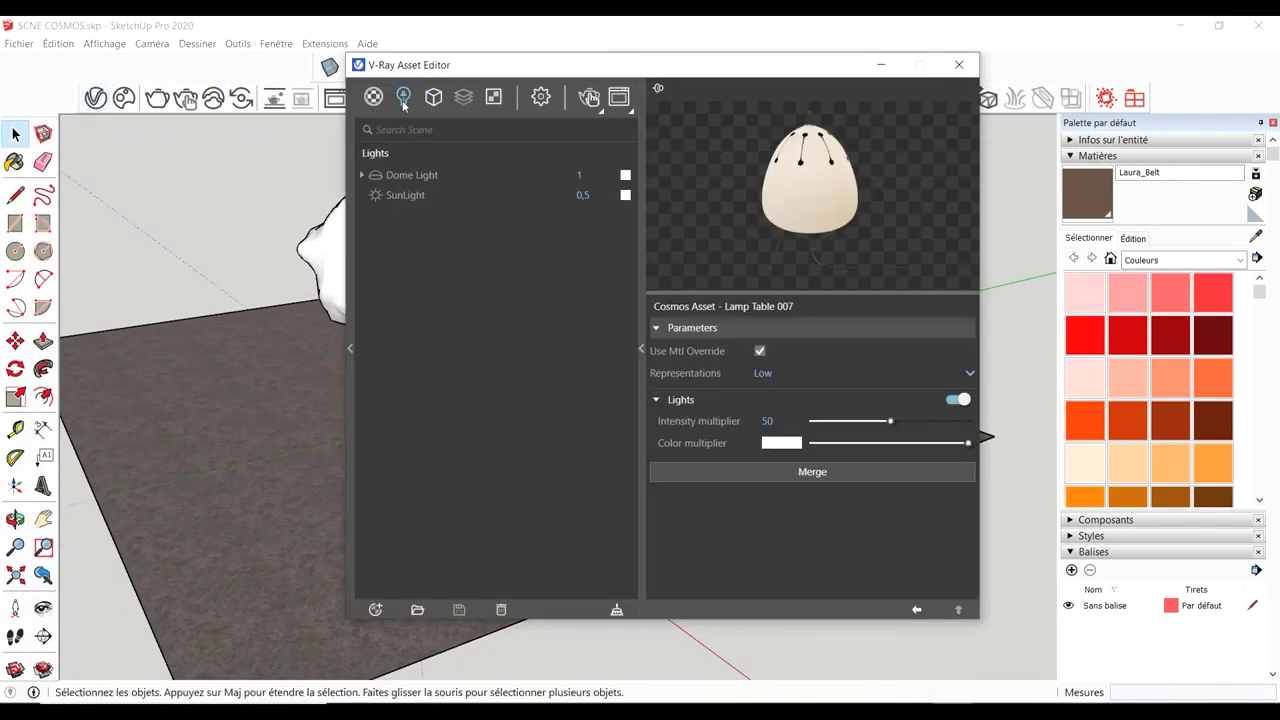
left_click(538, 104)
left_click(408, 279)
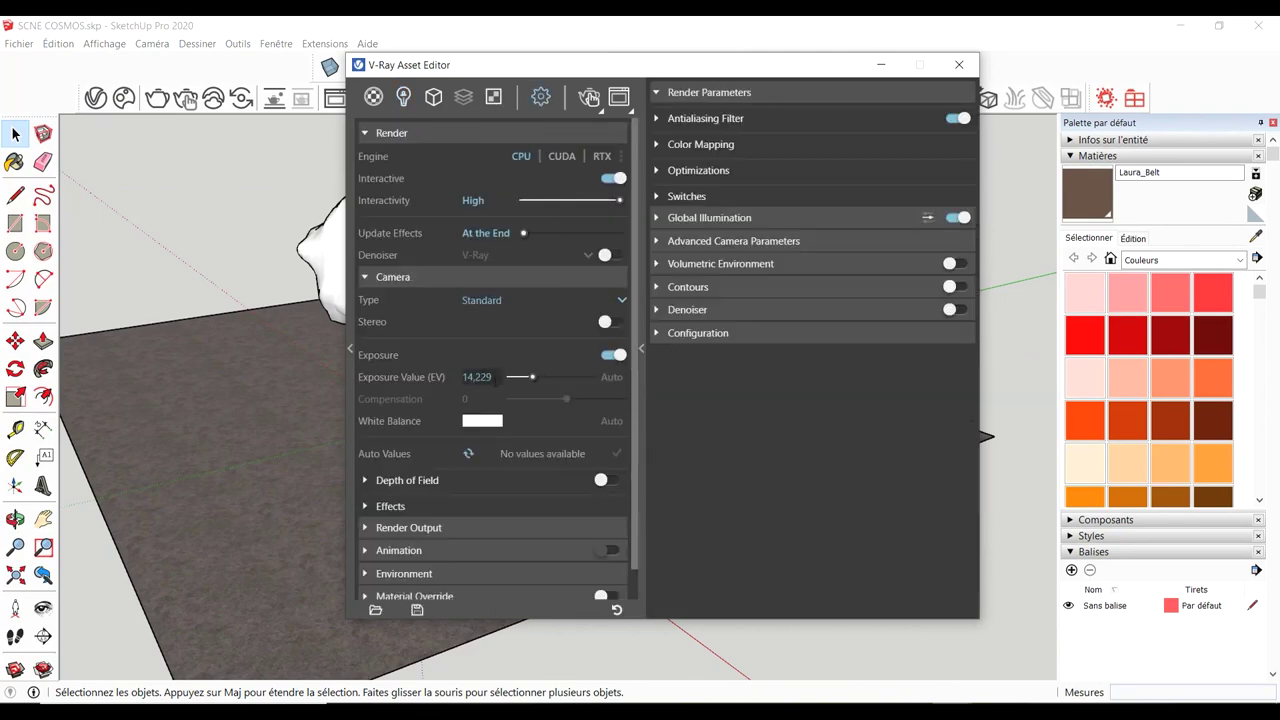
type("13")
key("Return")
left_click(877, 64)
mouse_move(580, 206)
middle_mouse_down()
mouse_move(666, 300)
mouse_move(571, 312)
mouse_move(400, 263)
mouse_move(626, 575)
middle_mouse_up()
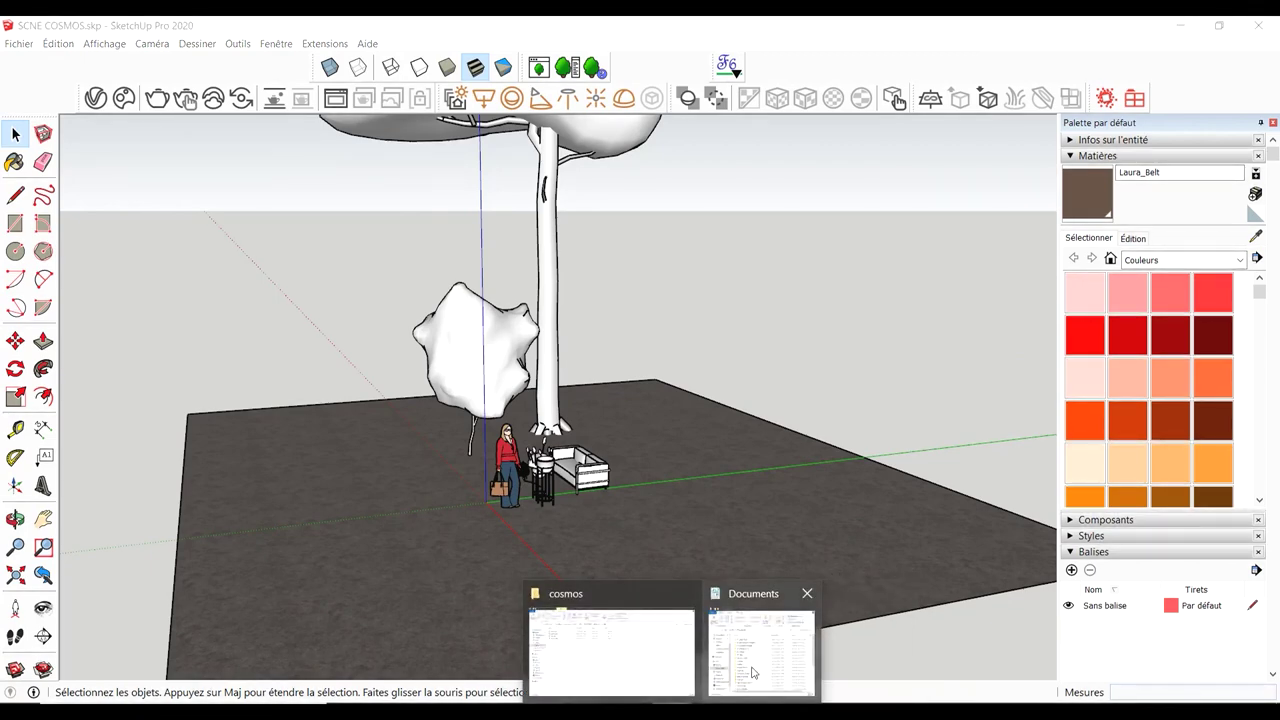
Open 3 plantes deco 21Mo.jpg in Photos from Documents > 01 MODELES 3D > BIBLIOTHEQUE SKP > OK
left_click(755, 672)
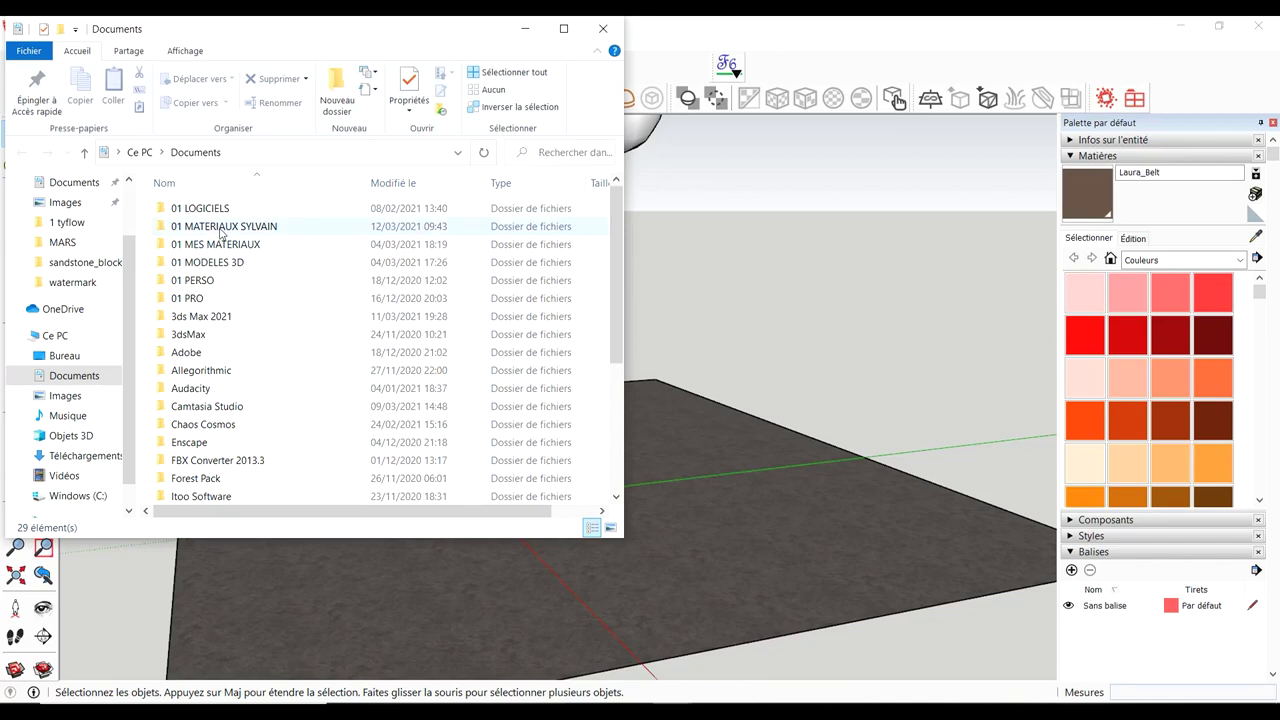
double_click(213, 264)
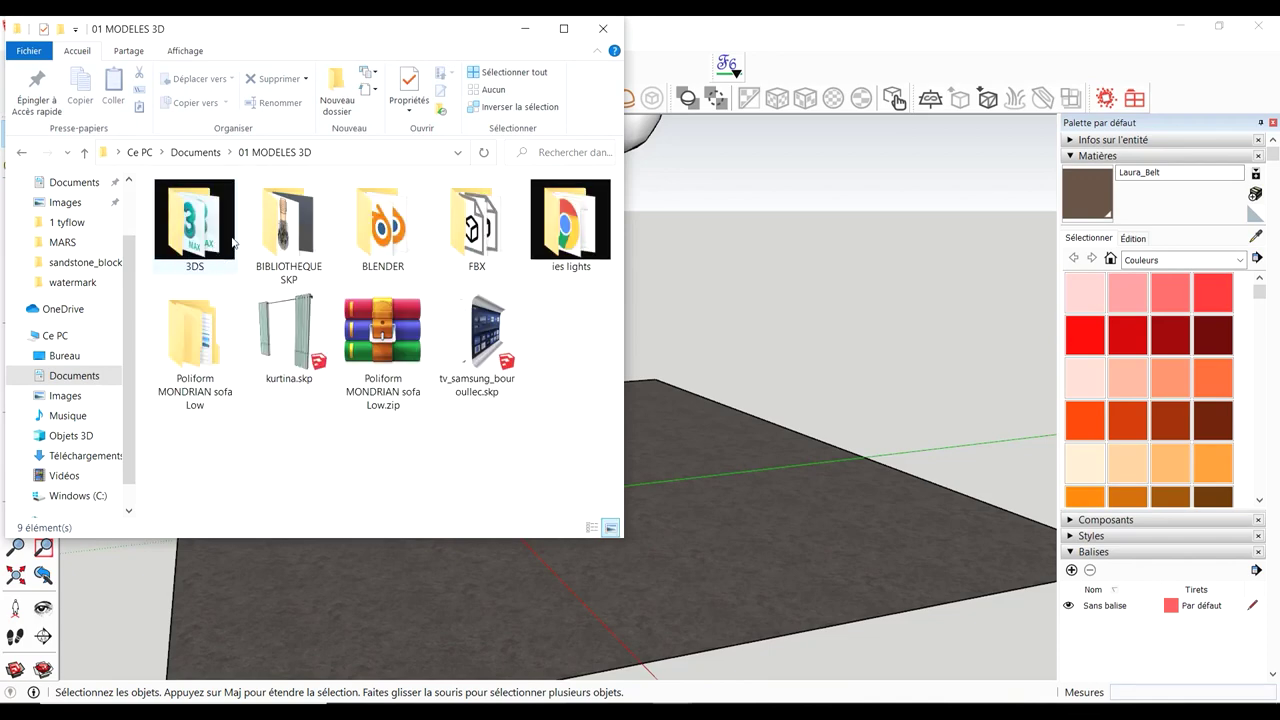
double_click(310, 228)
double_click(268, 214)
left_click(466, 230)
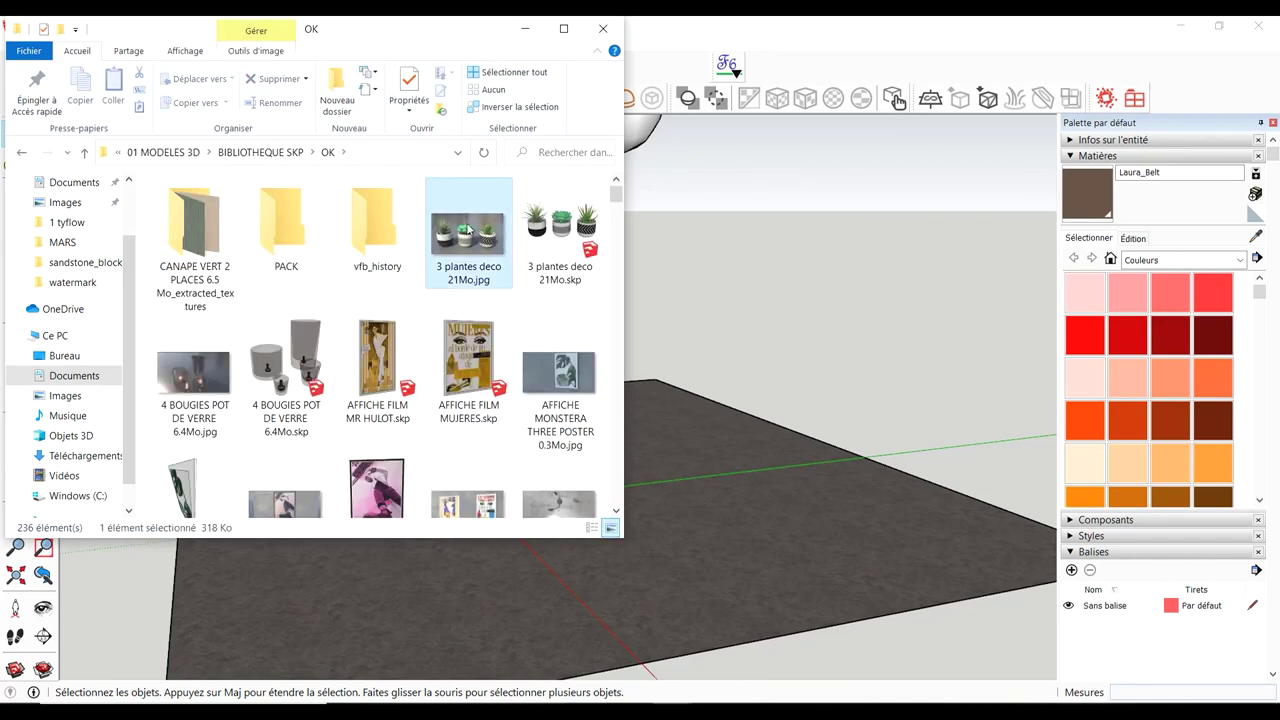
double_click(466, 230)
Browse the furniture, chair and decor preview images in Photos
key("Right")
key("Right")
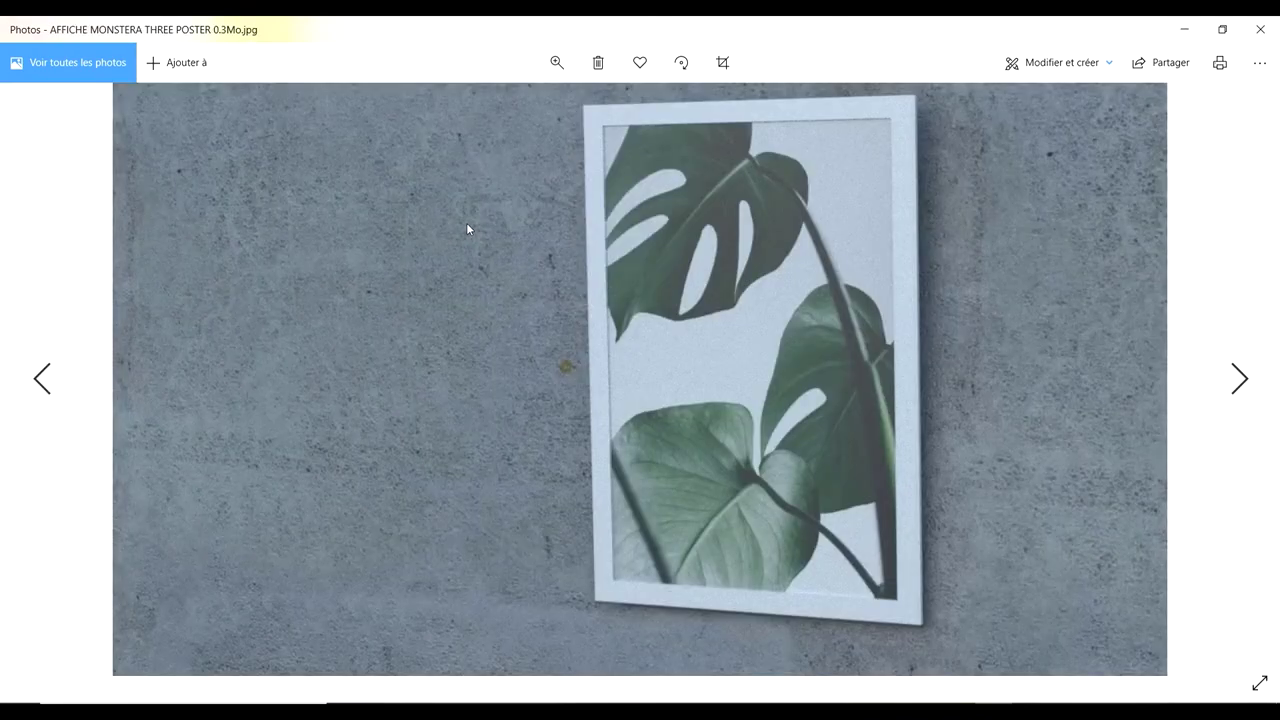
key("Right")
key("Right")
key("Right")
key("Right")
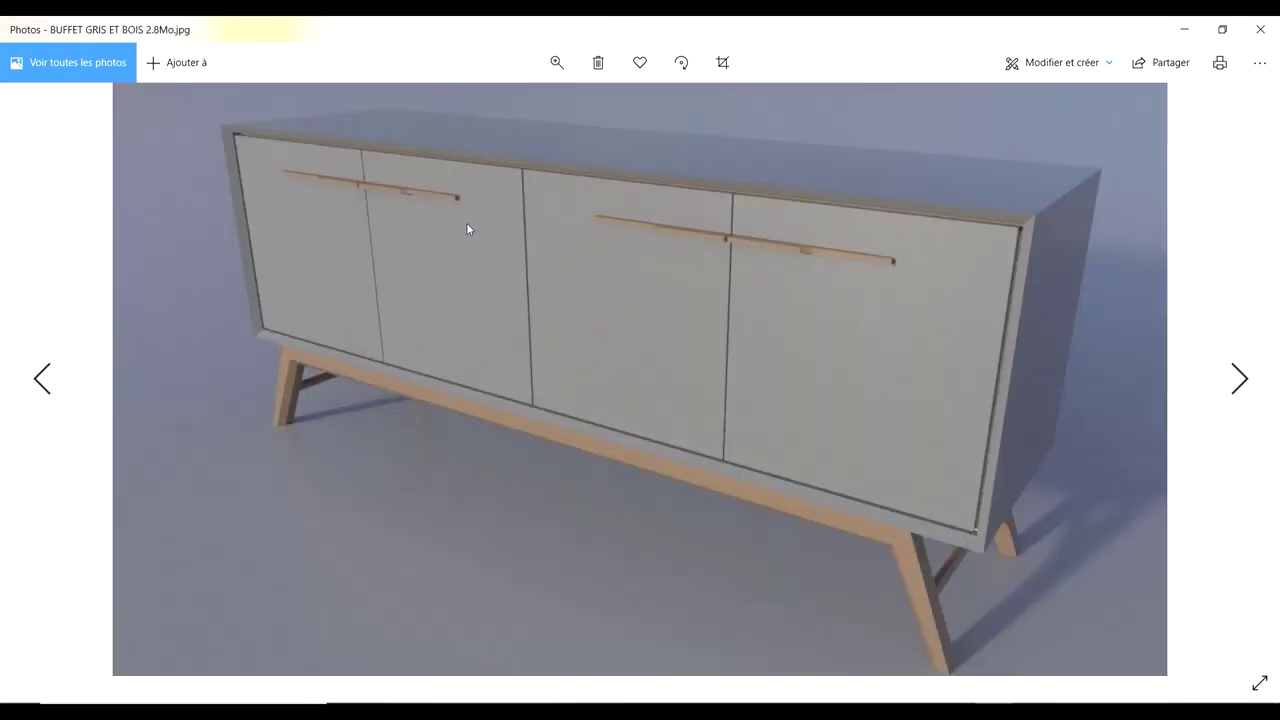
key("Right")
key("Right")
key("Right")
key("Right")
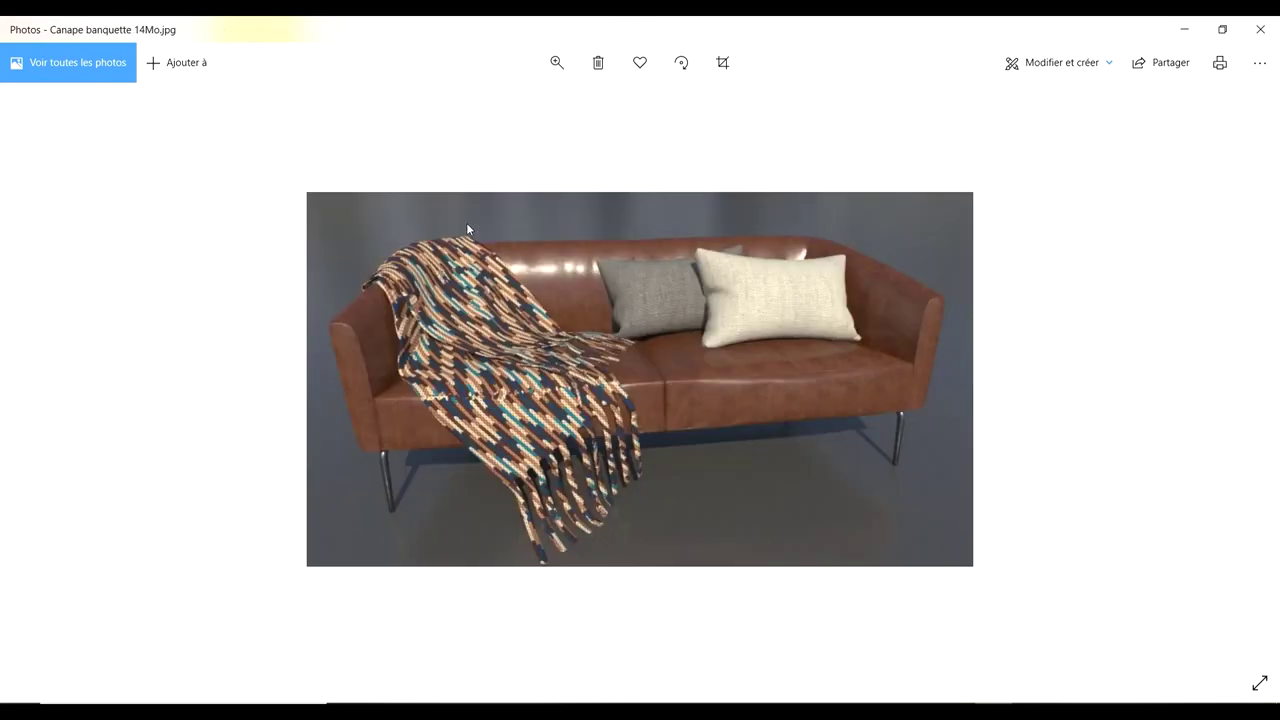
key("Right")
key("Right")
key("Right")
key("Right")
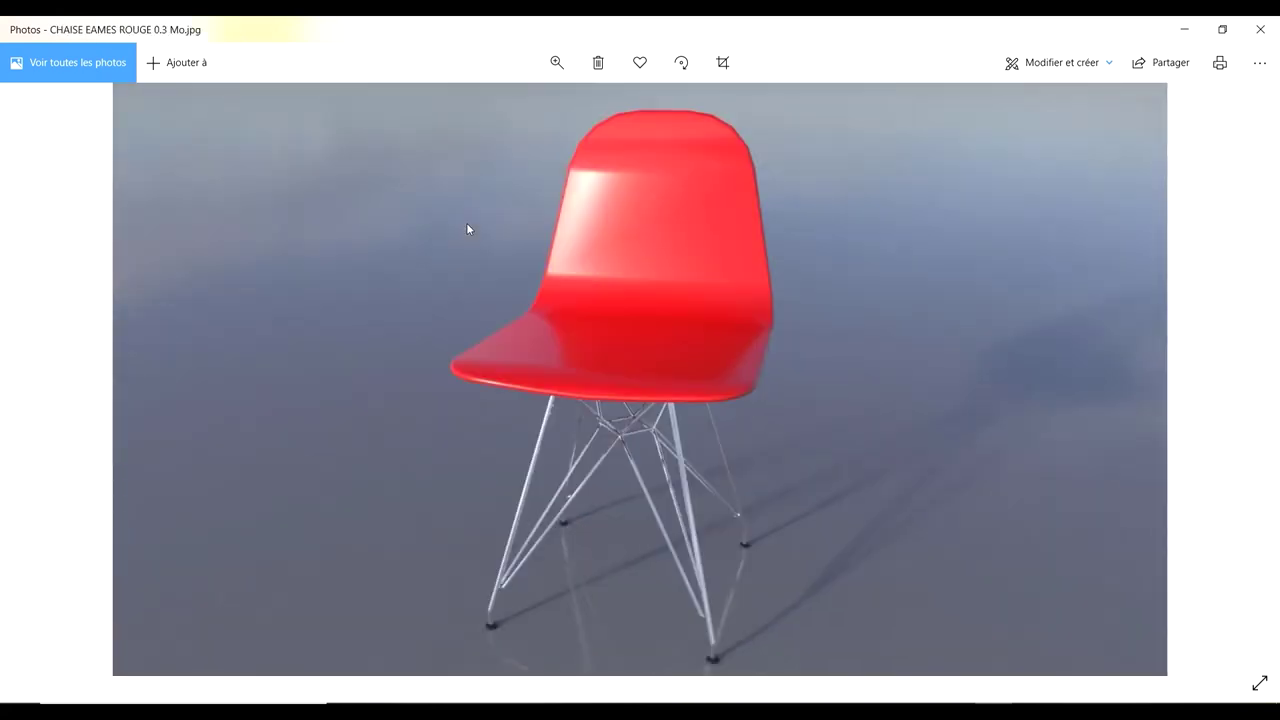
key("Right")
key("Left")
key("Right")
key("Right")
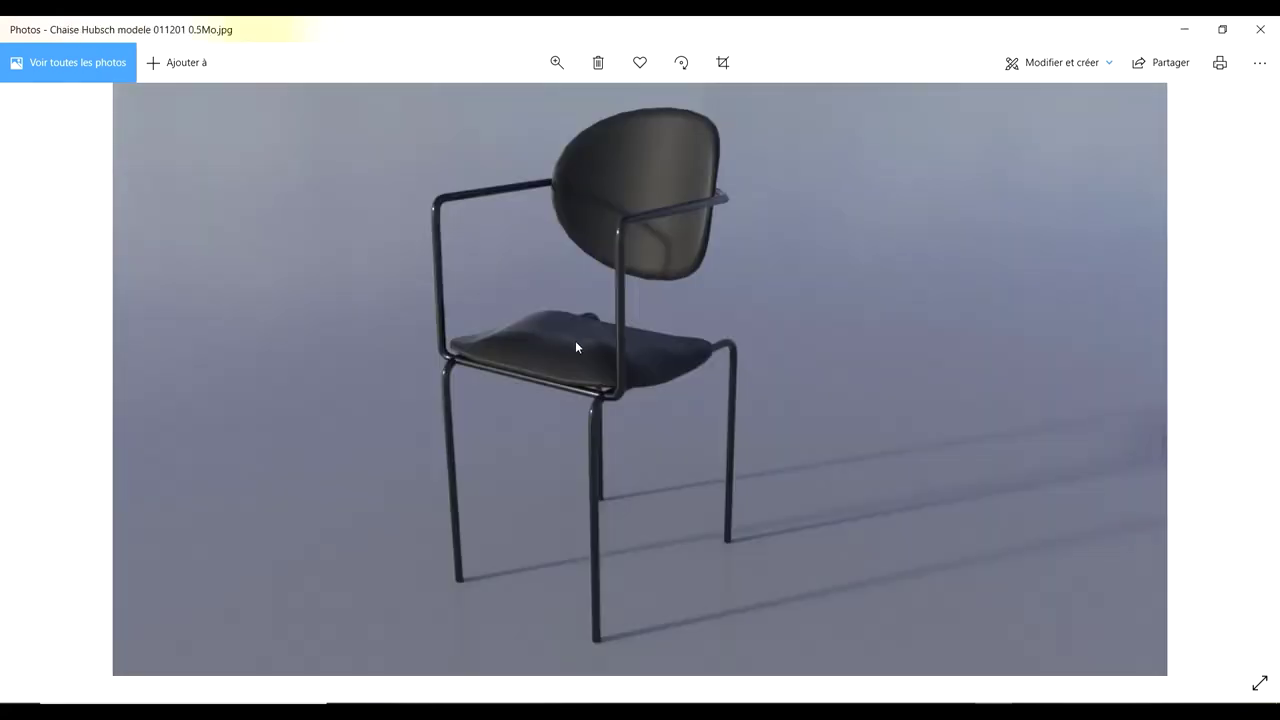
key("Right")
key("Right")
key("Right")
scroll(667, 430, "up", 2, "ctrl")
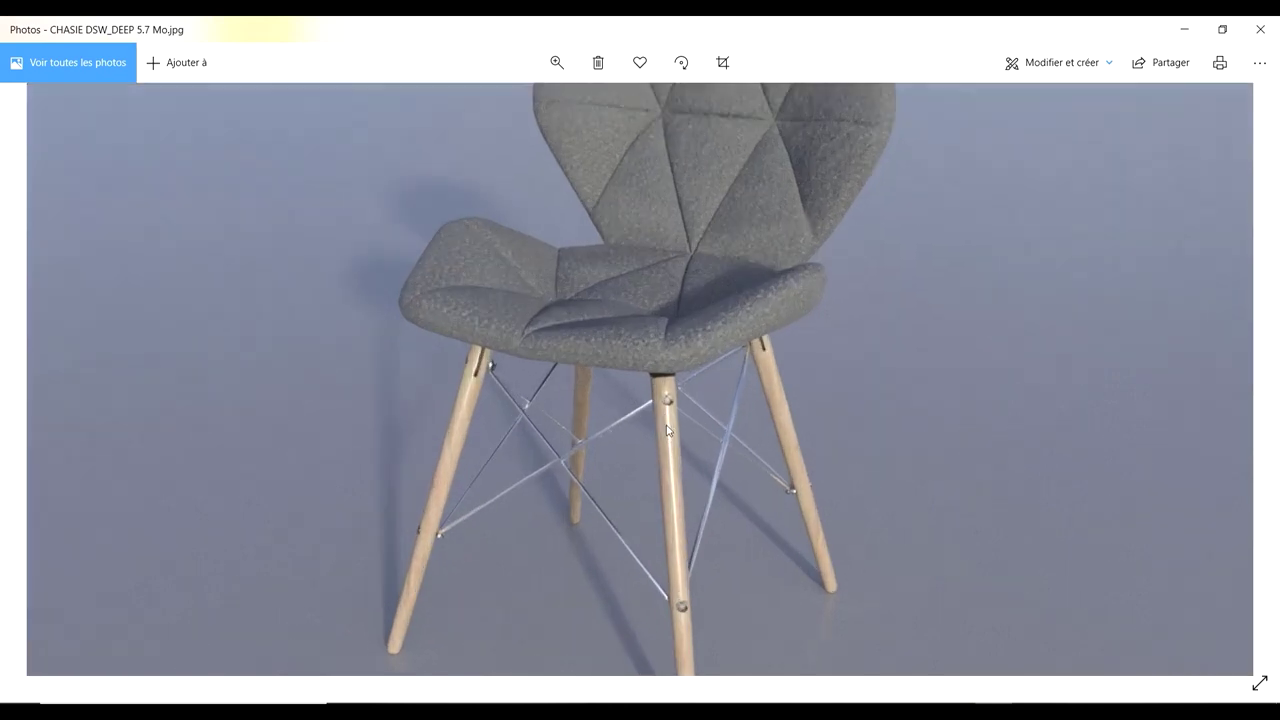
scroll(667, 430, "up", 1, "ctrl")
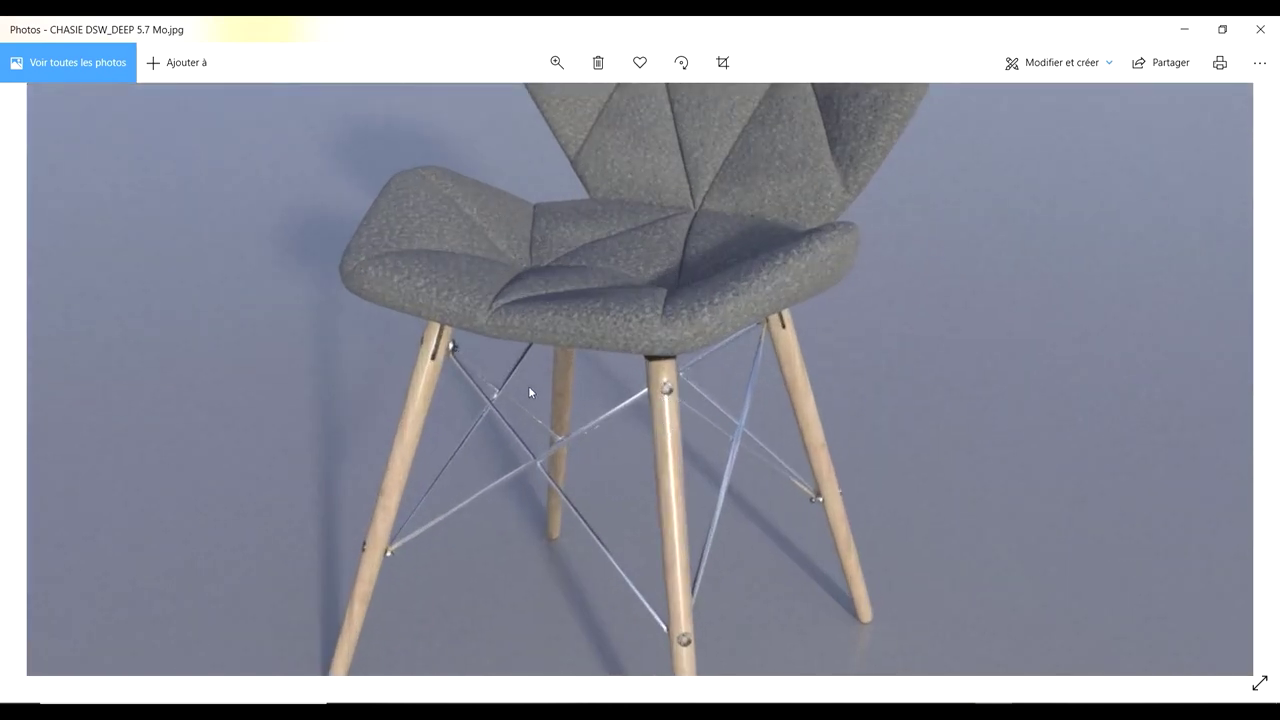
scroll(564, 340, "down", 3, "ctrl")
key("Right")
key("Right")
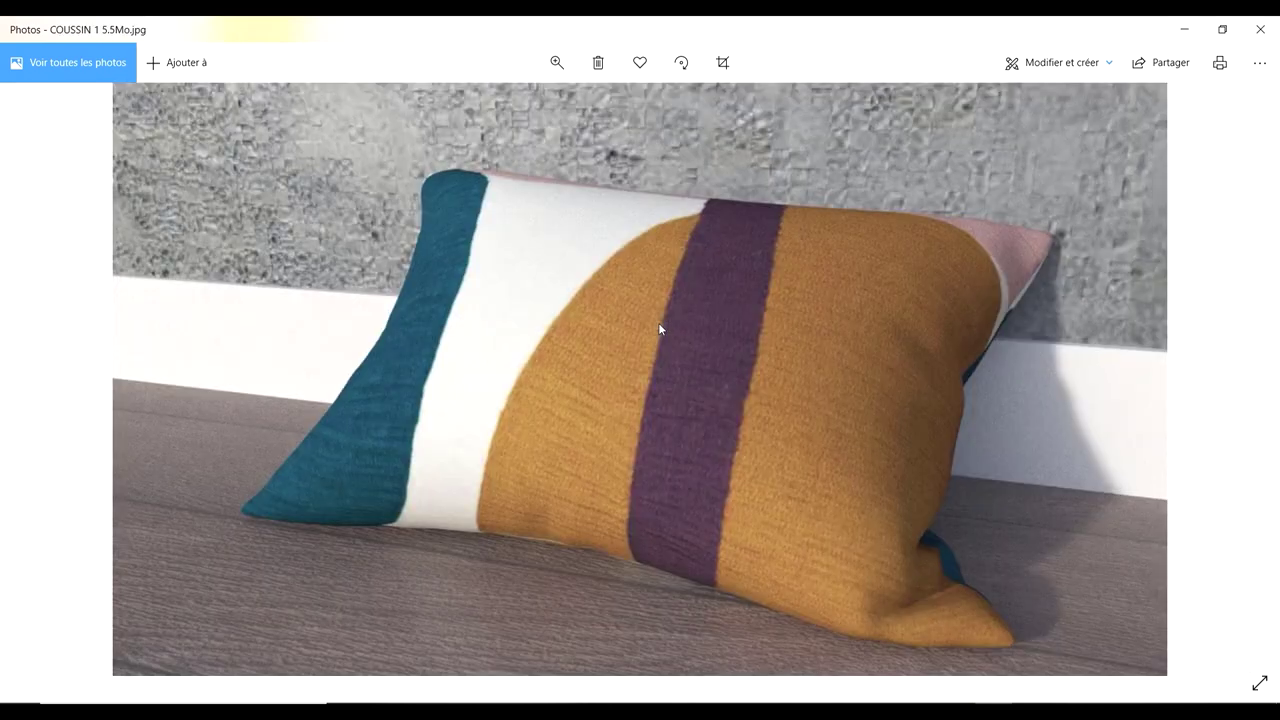
key("Right")
key("Right")
key("Right")
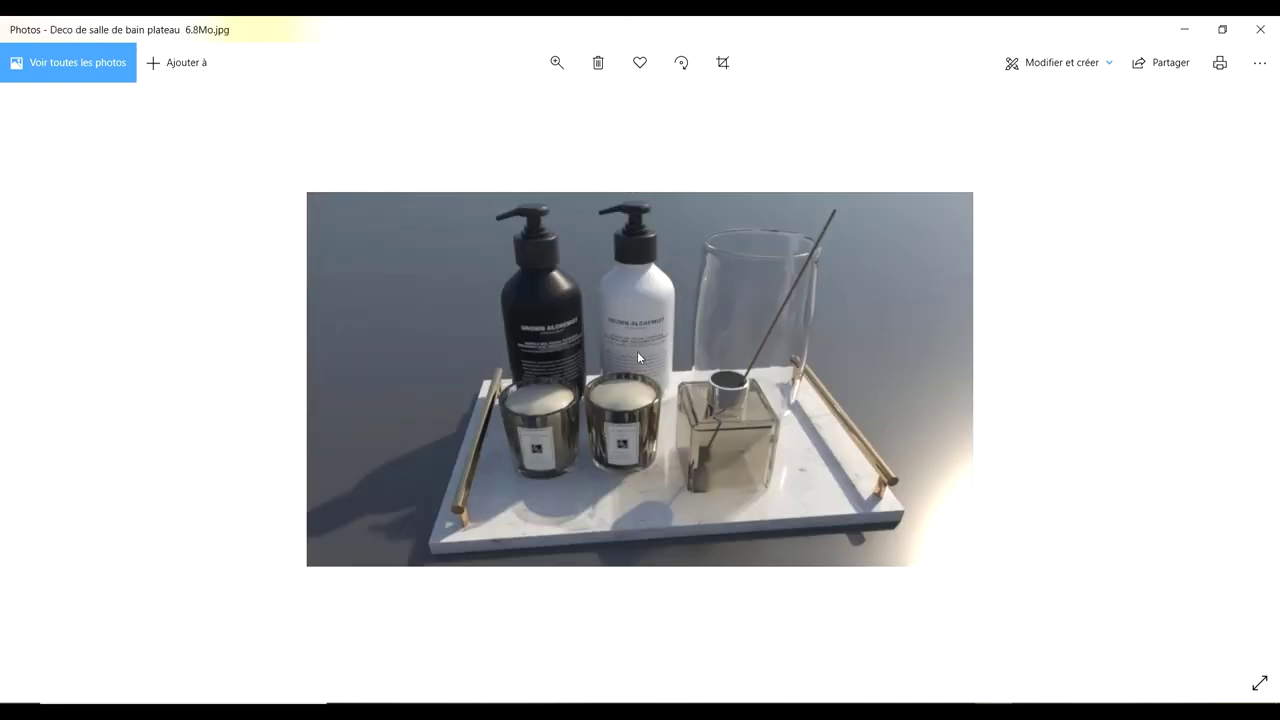
key("Right")
key("Right")
key("Right")
key("Left")
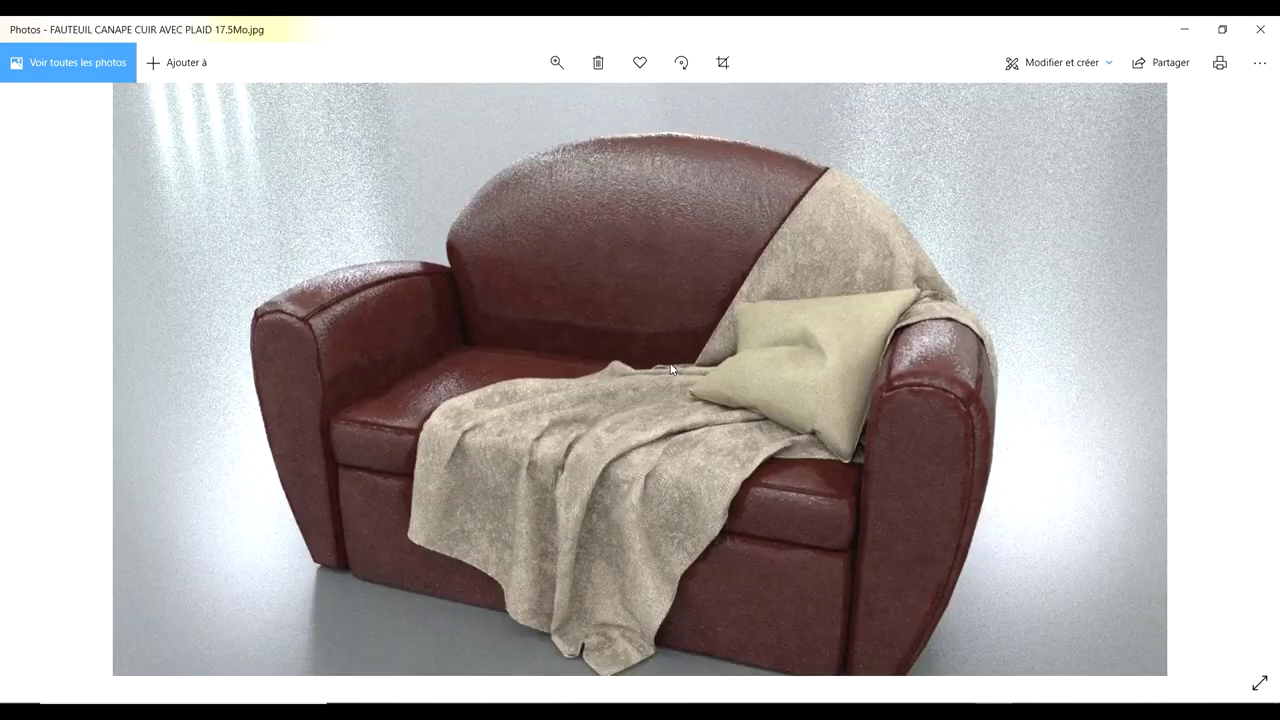
key("Right")
key("Right")
key("Left")
key("Left")
key("Left")
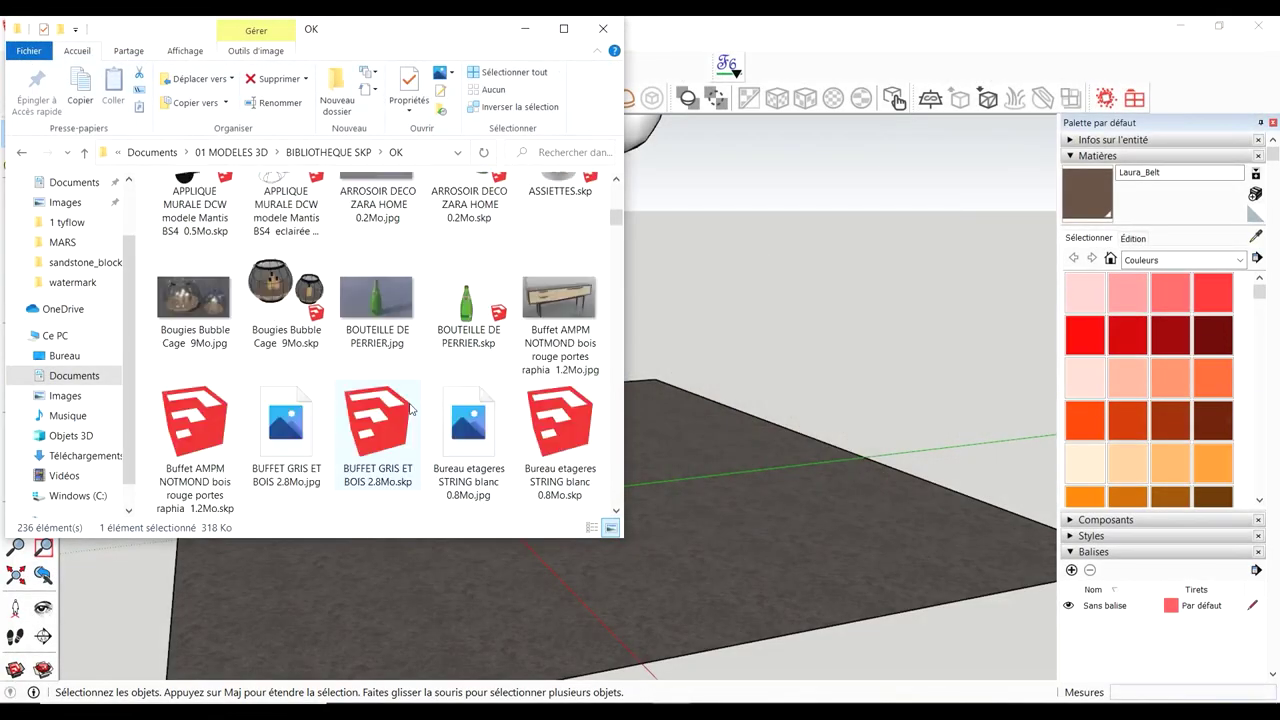
Scroll the OK folder and select CHASIE DSW_DEEP 5.7Mo.skp
scroll(400, 405, "down", 2)
scroll(300, 400, "down", 2)
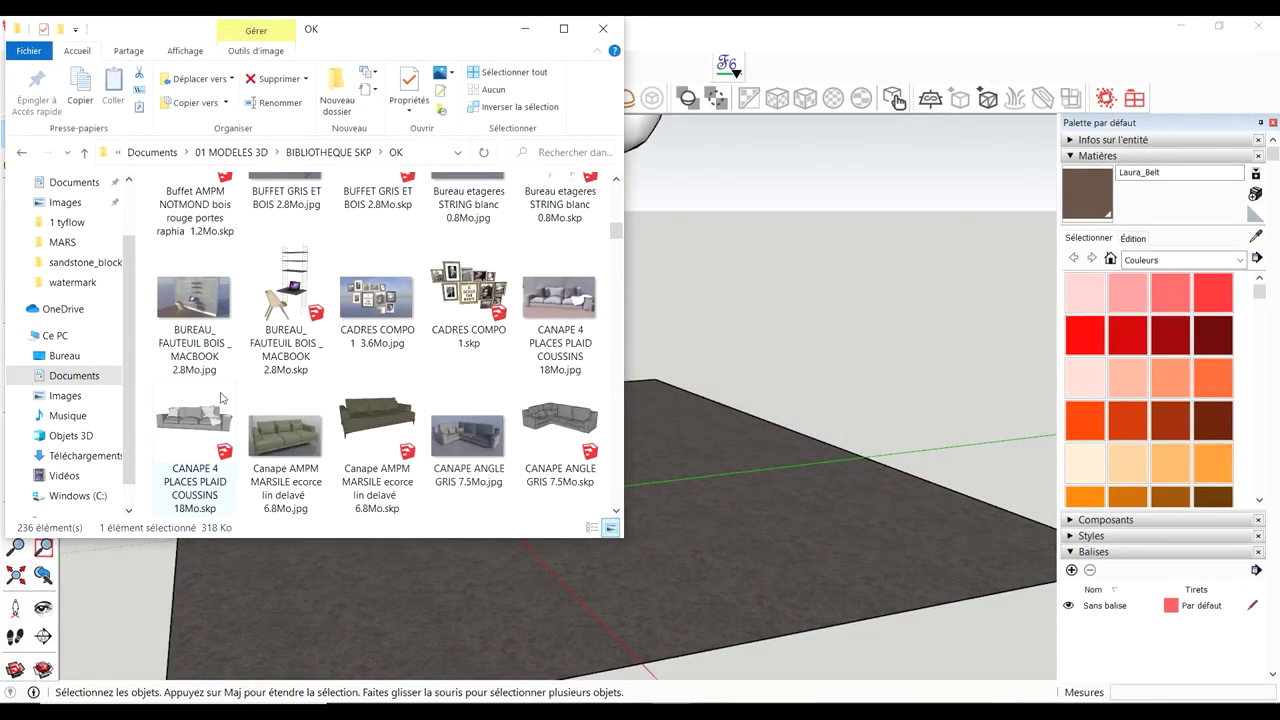
scroll(351, 371, "down", 3)
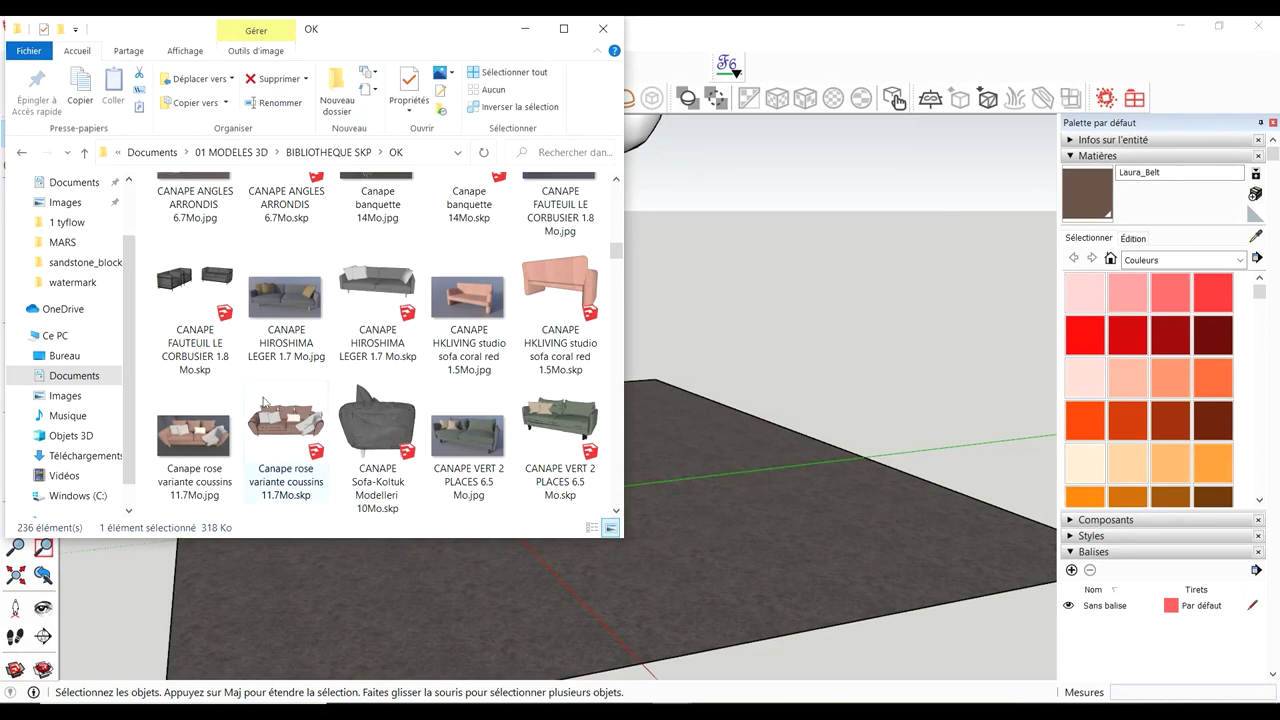
scroll(343, 410, "down", 1)
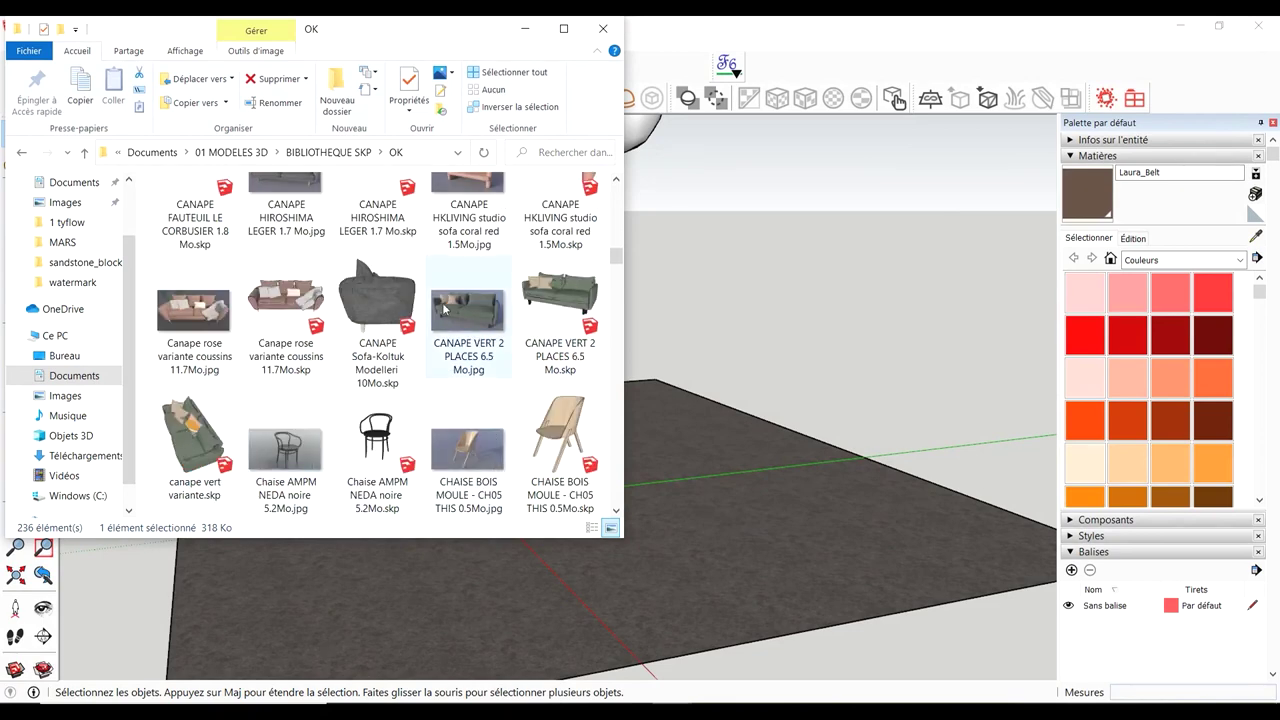
scroll(480, 345, "down", 2)
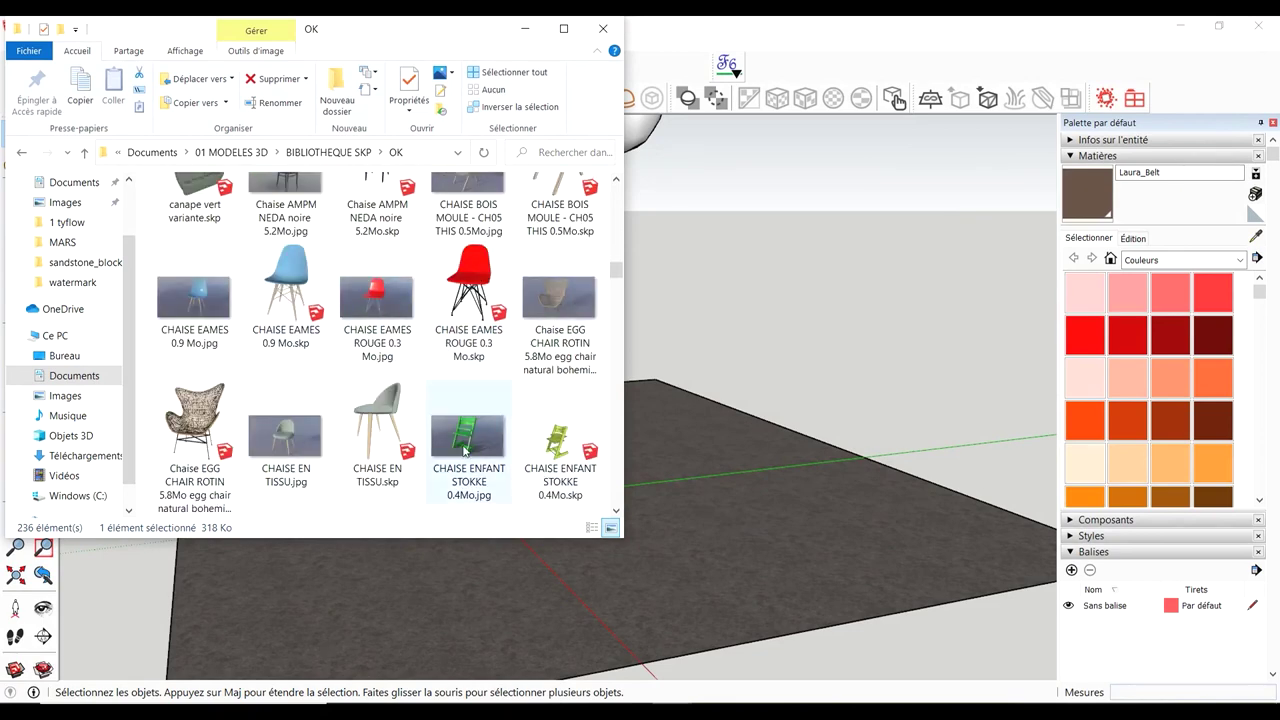
scroll(560, 428, "down", 2)
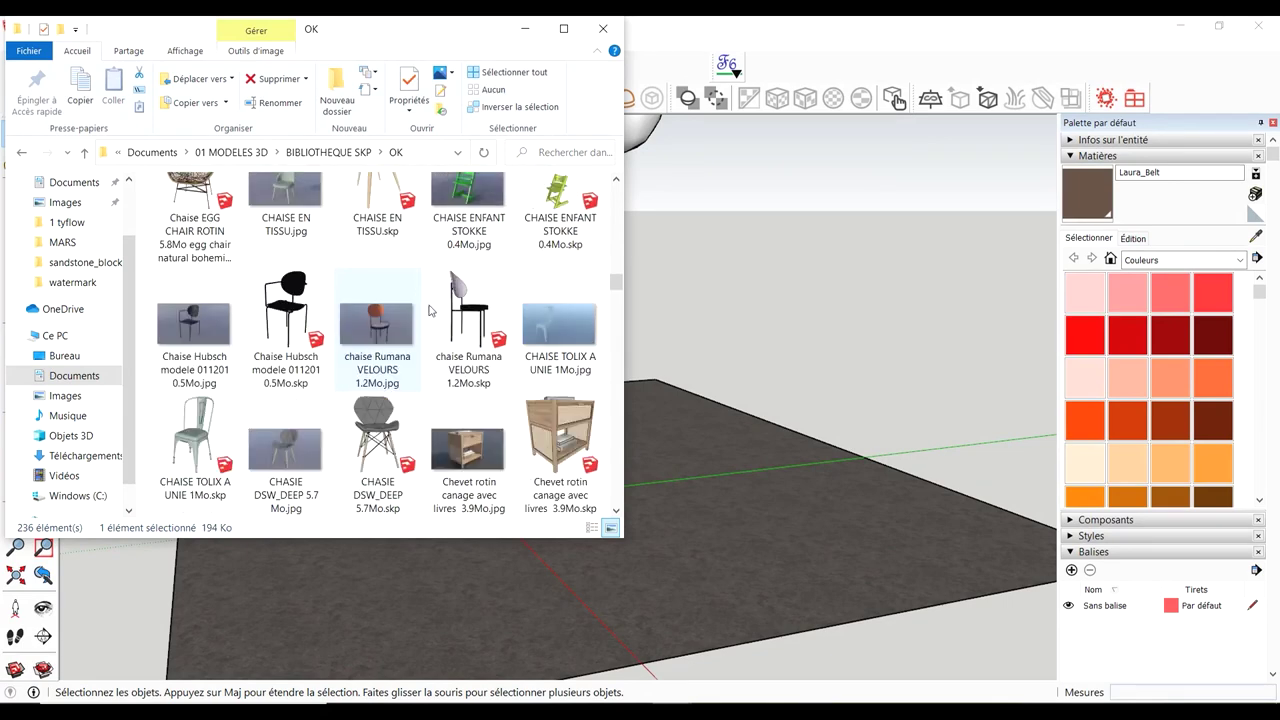
left_click(375, 430)
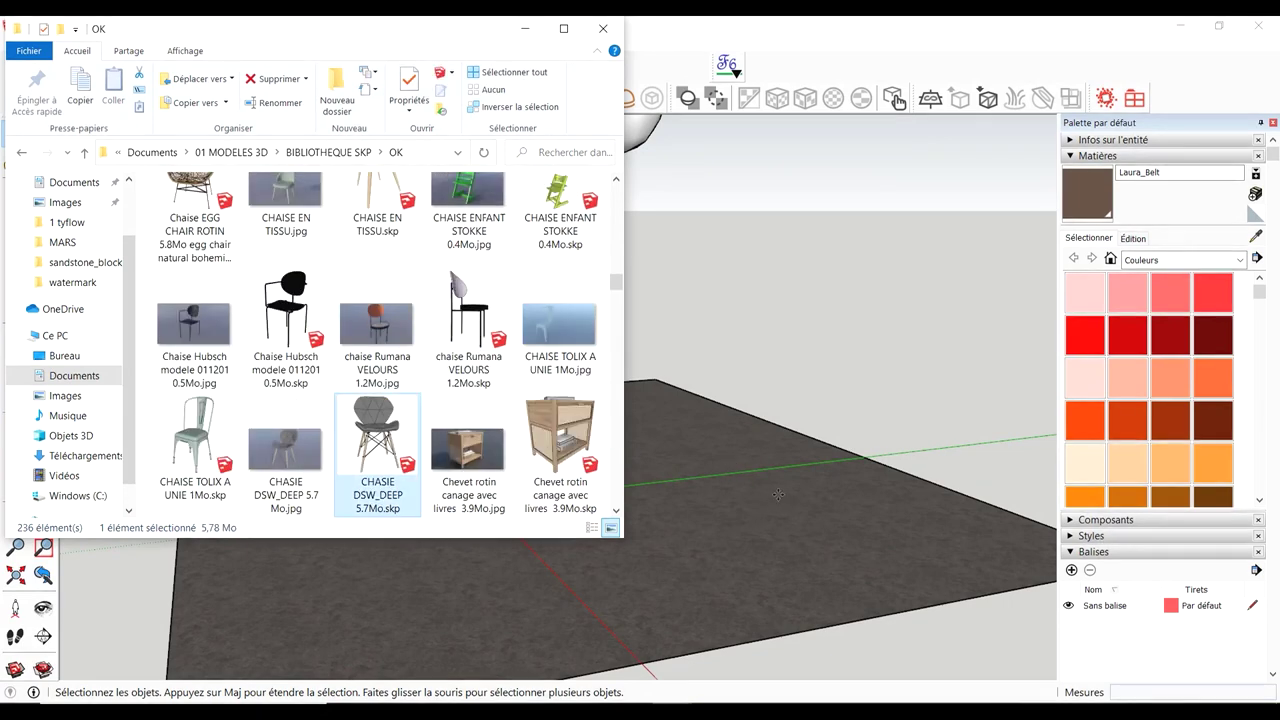
Drag the CHASIE DSW_DEEP chair into the model and place it beside the sofa
left_click_drag(768, 483, 768, 483)
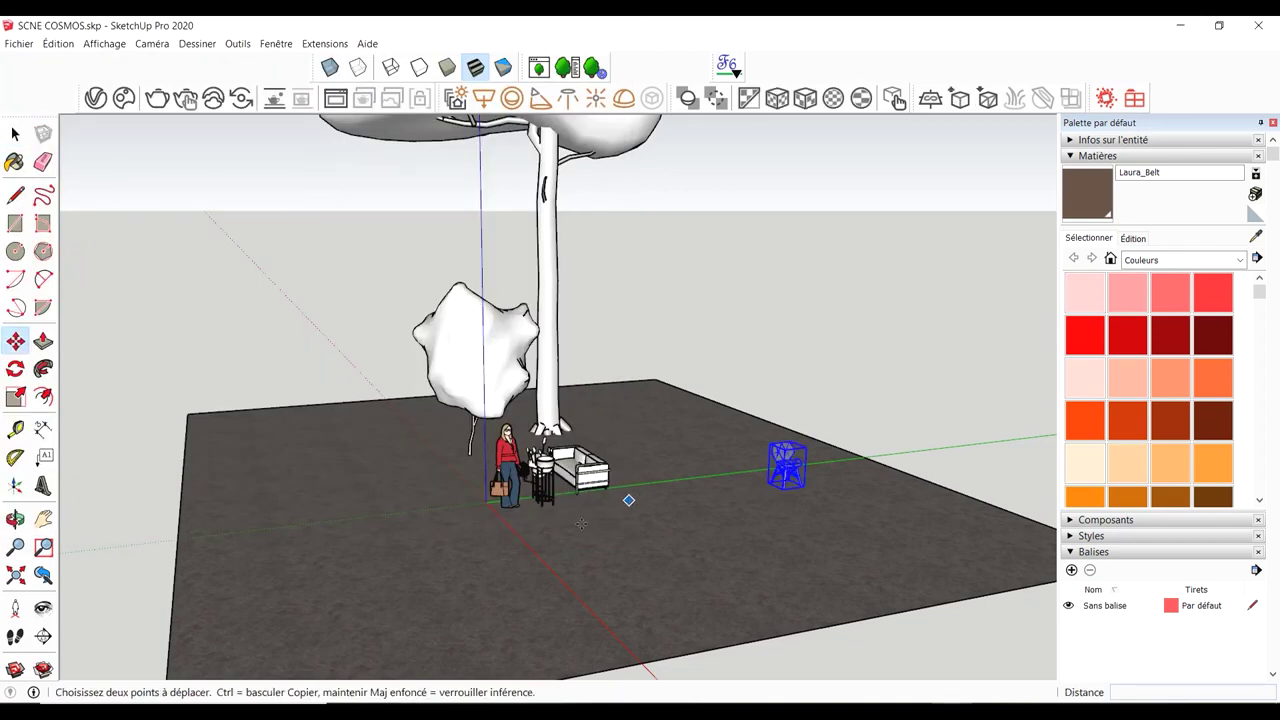
left_click(618, 500)
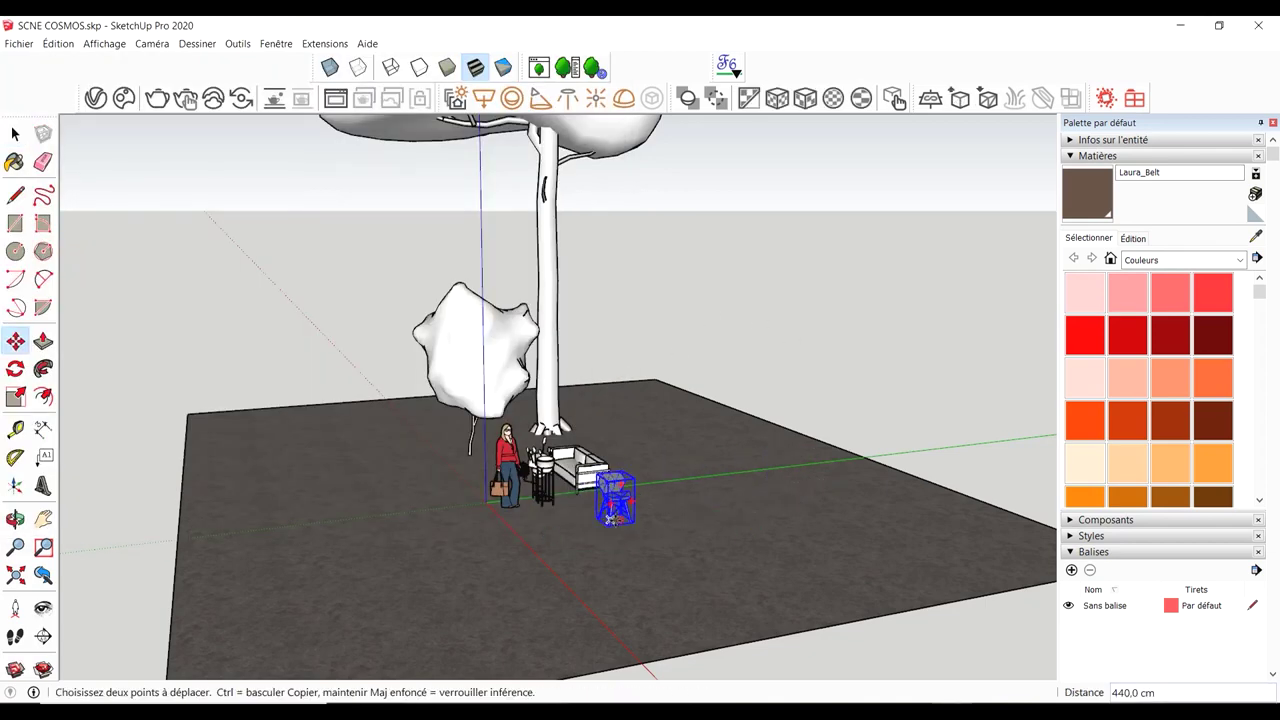
scroll(621, 497, "up", 3)
scroll(621, 497, "up", 3)
scroll(621, 497, "up", 2)
mouse_move(621, 497)
middle_mouse_down()
mouse_move(501, 366)
mouse_move(520, 372)
middle_mouse_up()
scroll(501, 366, "up", 3)
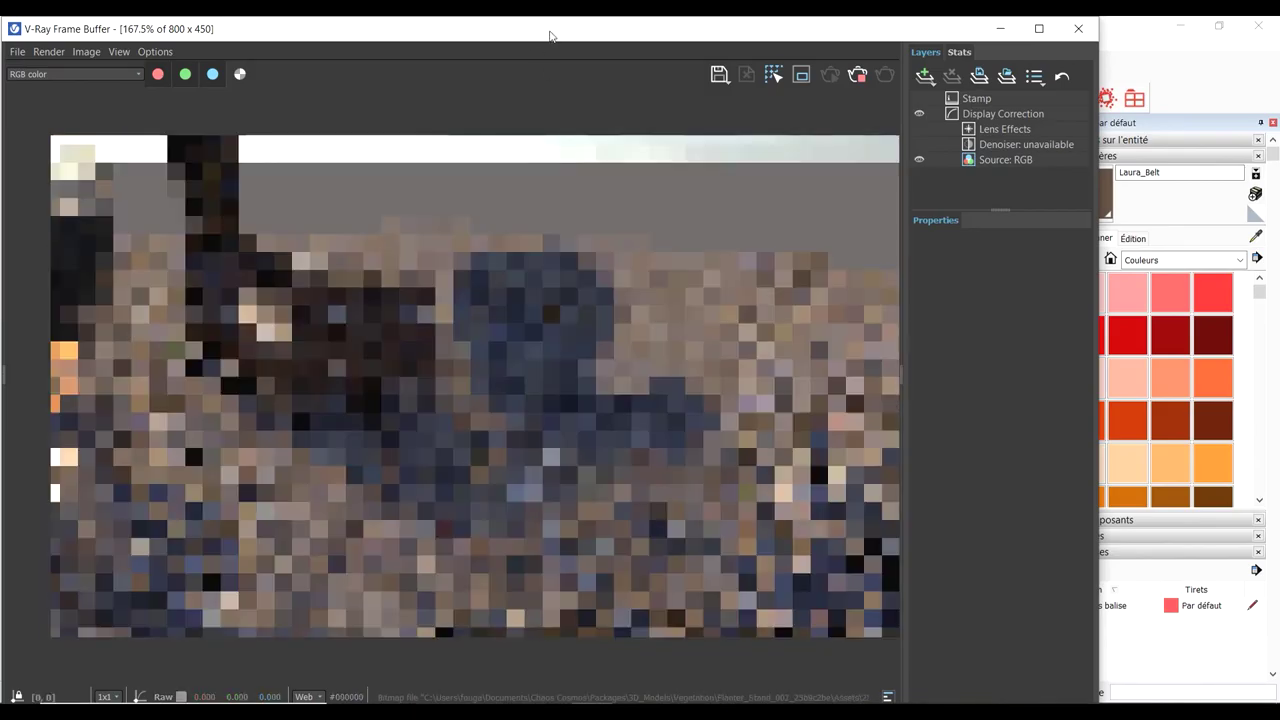
Inspect the chair in the view and V-Ray render, then close the render window
left_click_drag(549, 36, 931, 36)
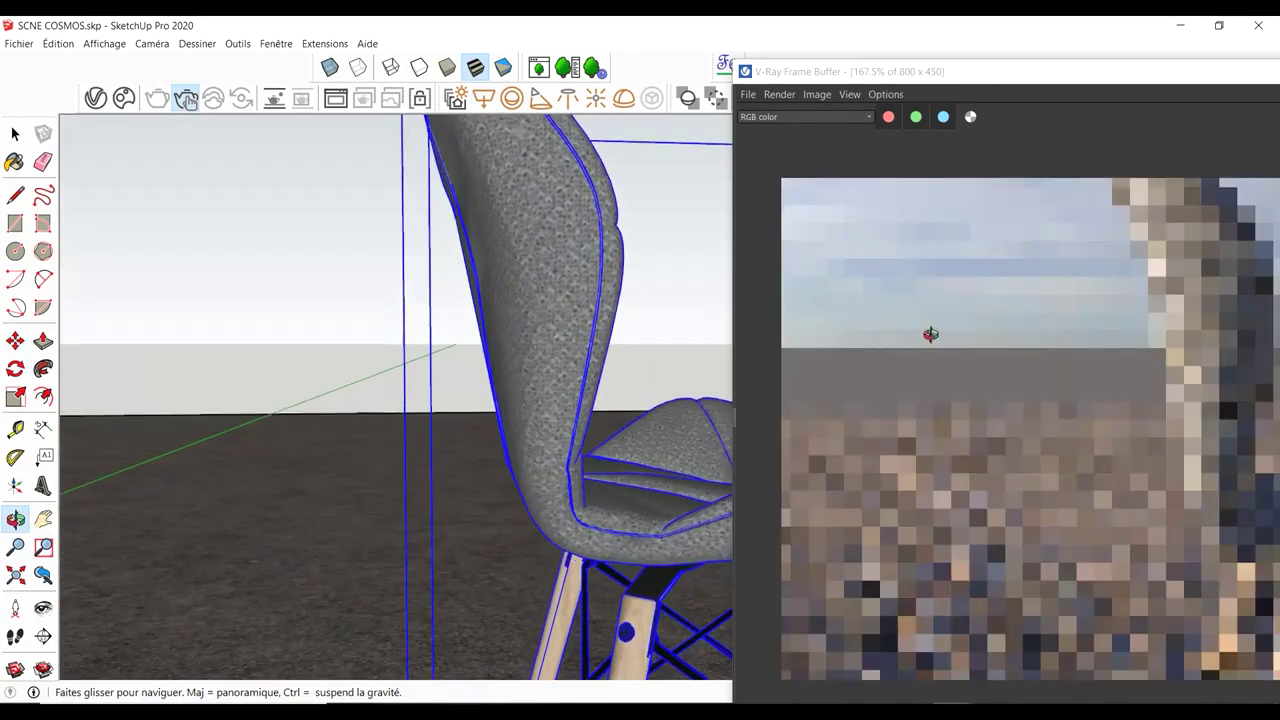
left_click_drag(930, 334, 813, 478)
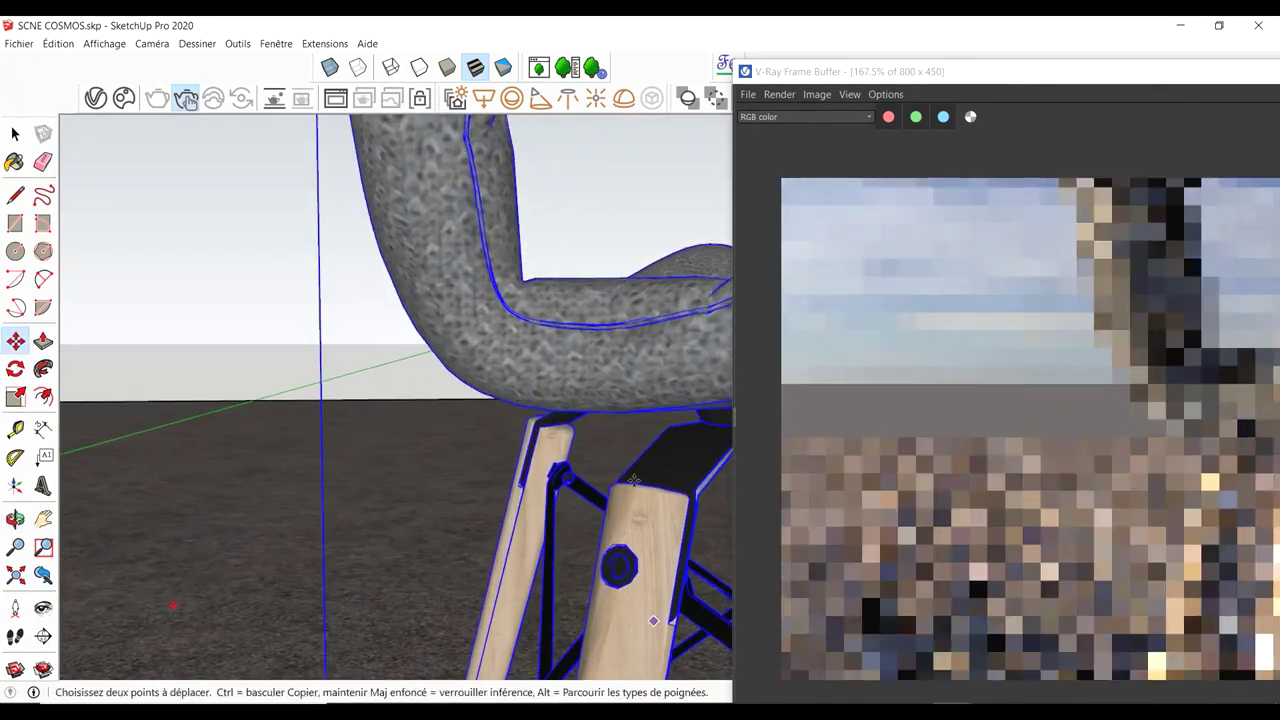
key("m")
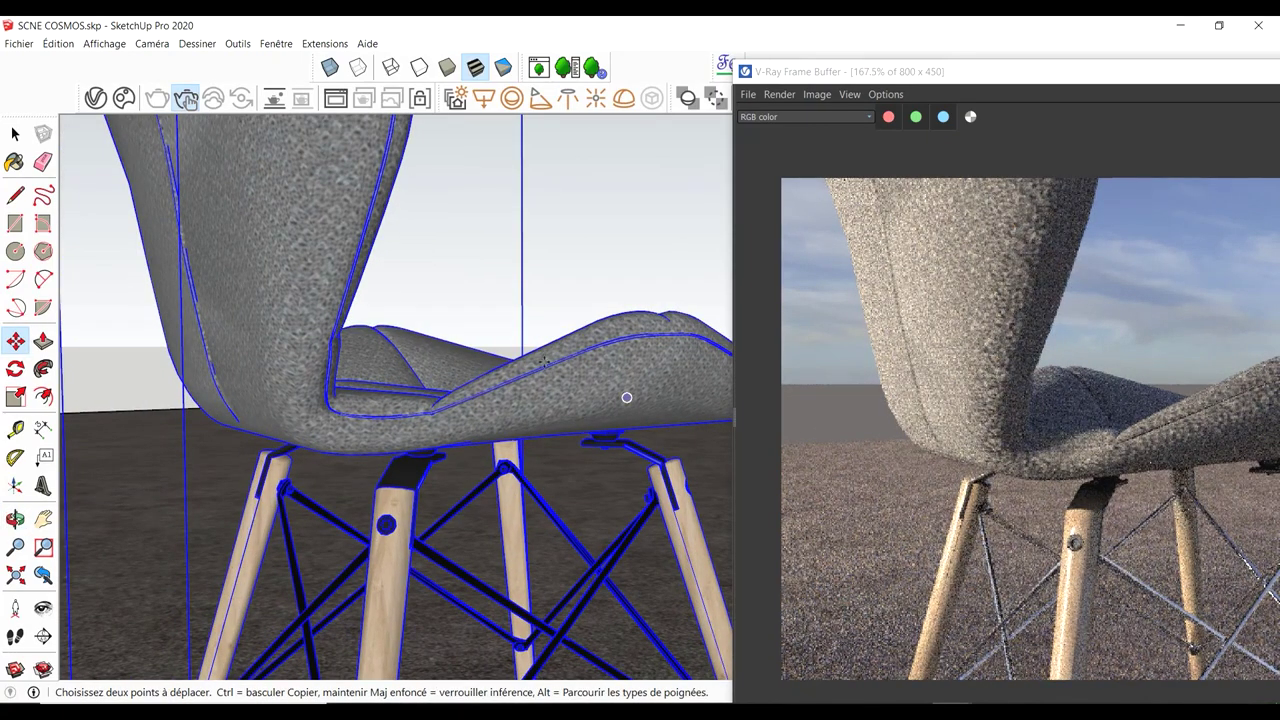
middle_click_drag(627, 397, 309, 371)
scroll(414, 343, "down", 3)
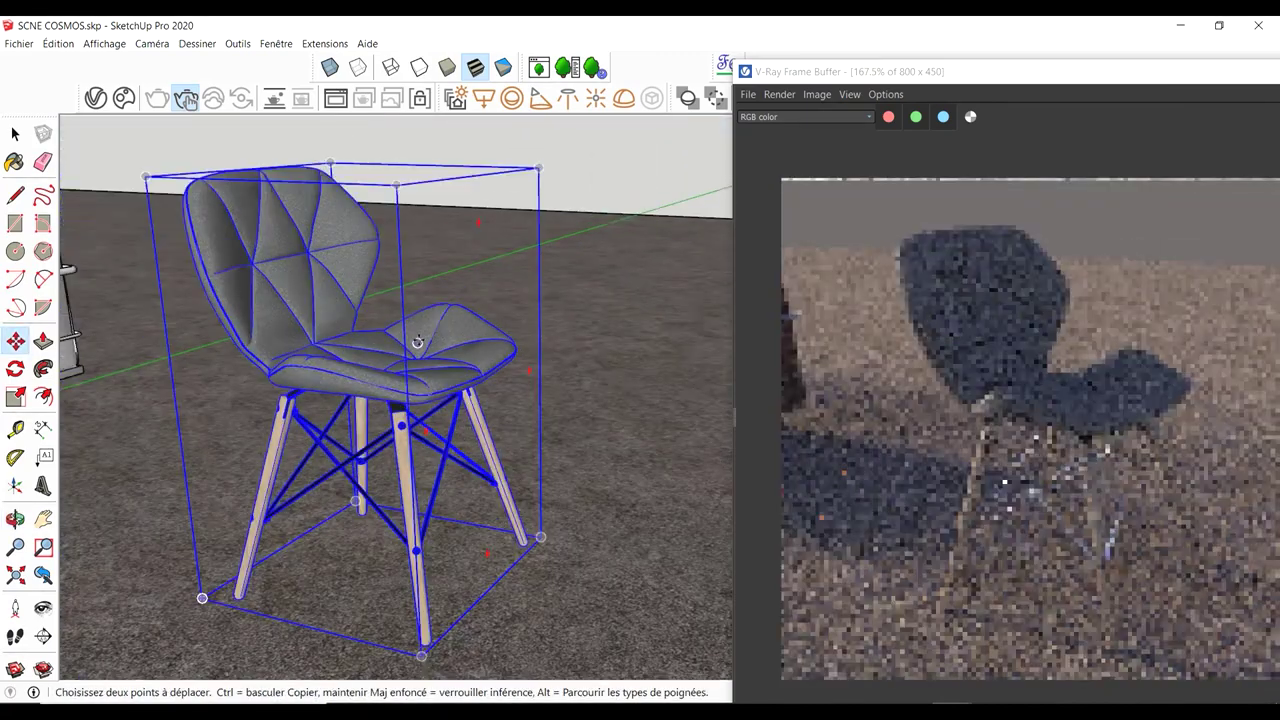
scroll(418, 342, "down", 3)
scroll(418, 342, "down", 3)
scroll(677, 311, "down", 2)
left_click_drag(850, 71, 397, 72)
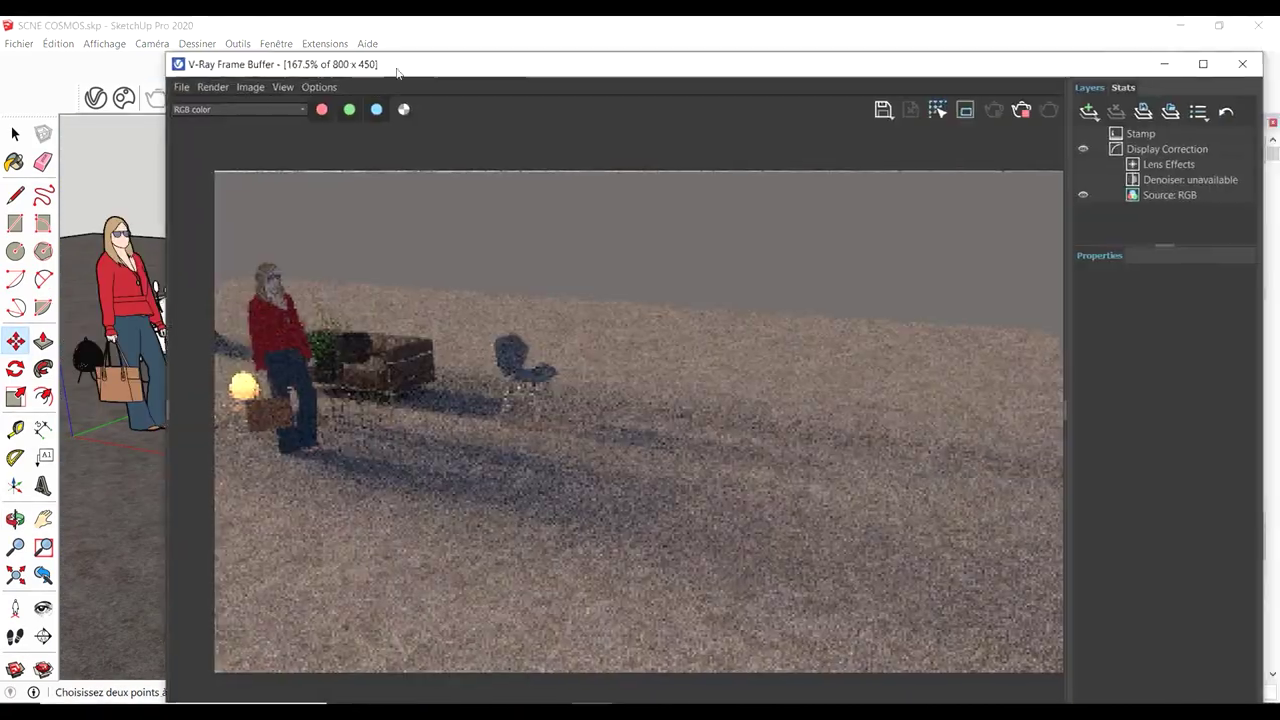
left_click(1242, 64)
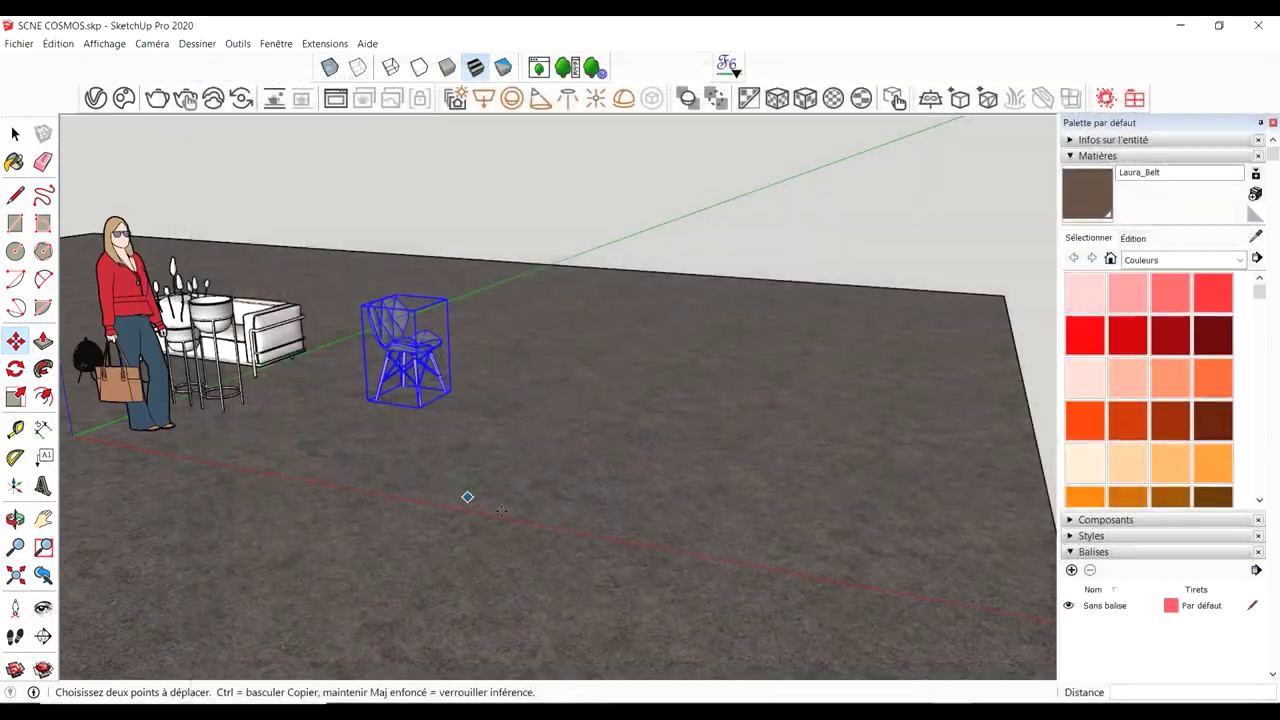
mouse_move(500, 676)
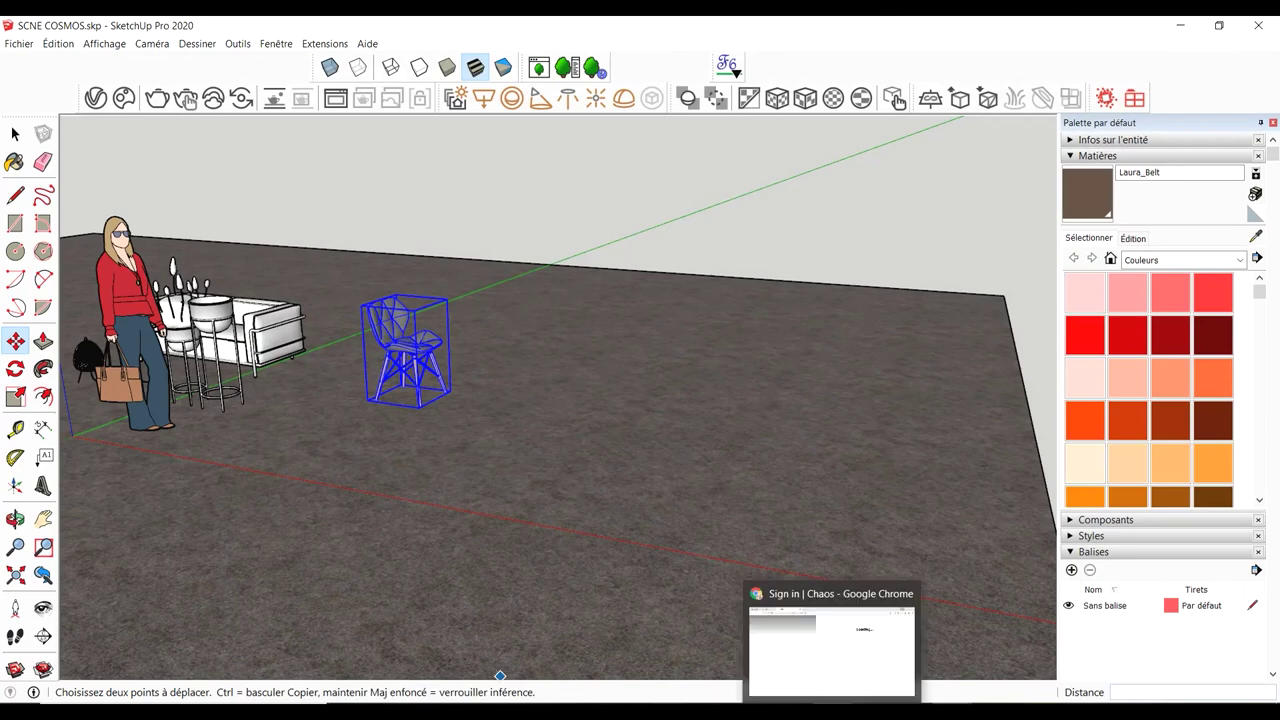
Open the 01 MATERIAUX SYLVAIN vrmat folder in Google Drive and select its maps subfolder
left_click(831, 645)
left_click(75, 30)
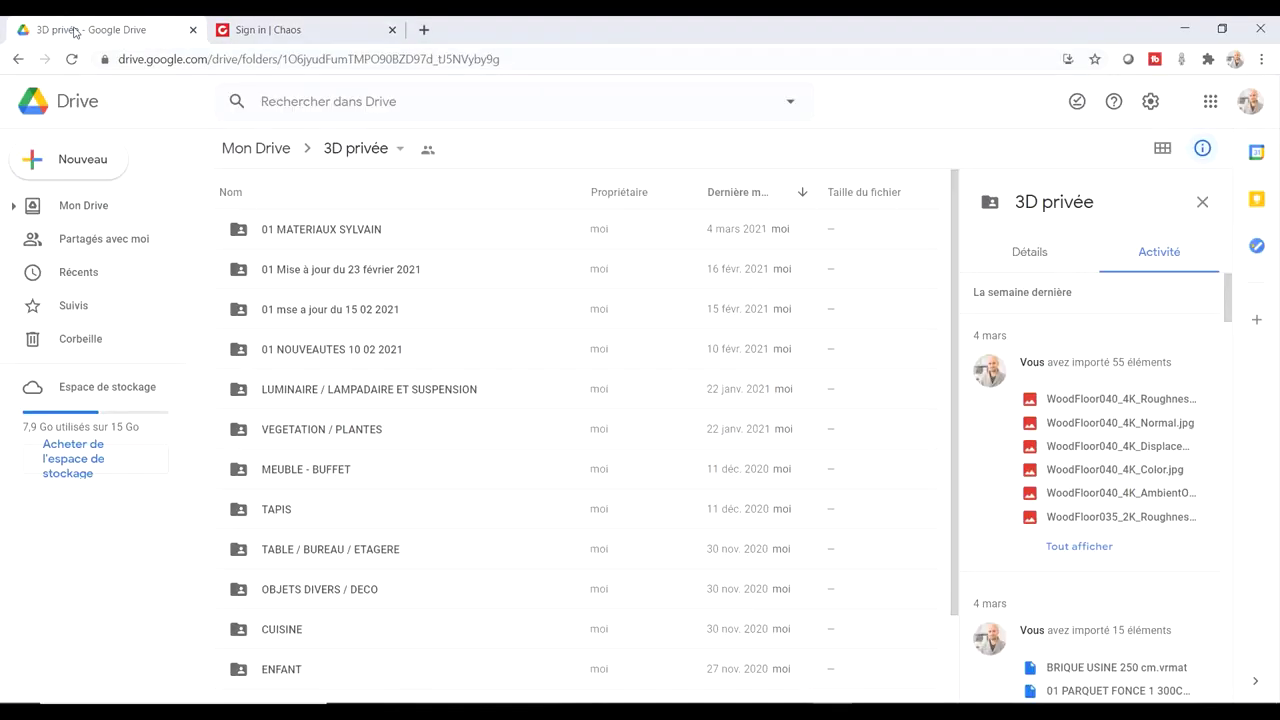
left_click(322, 236)
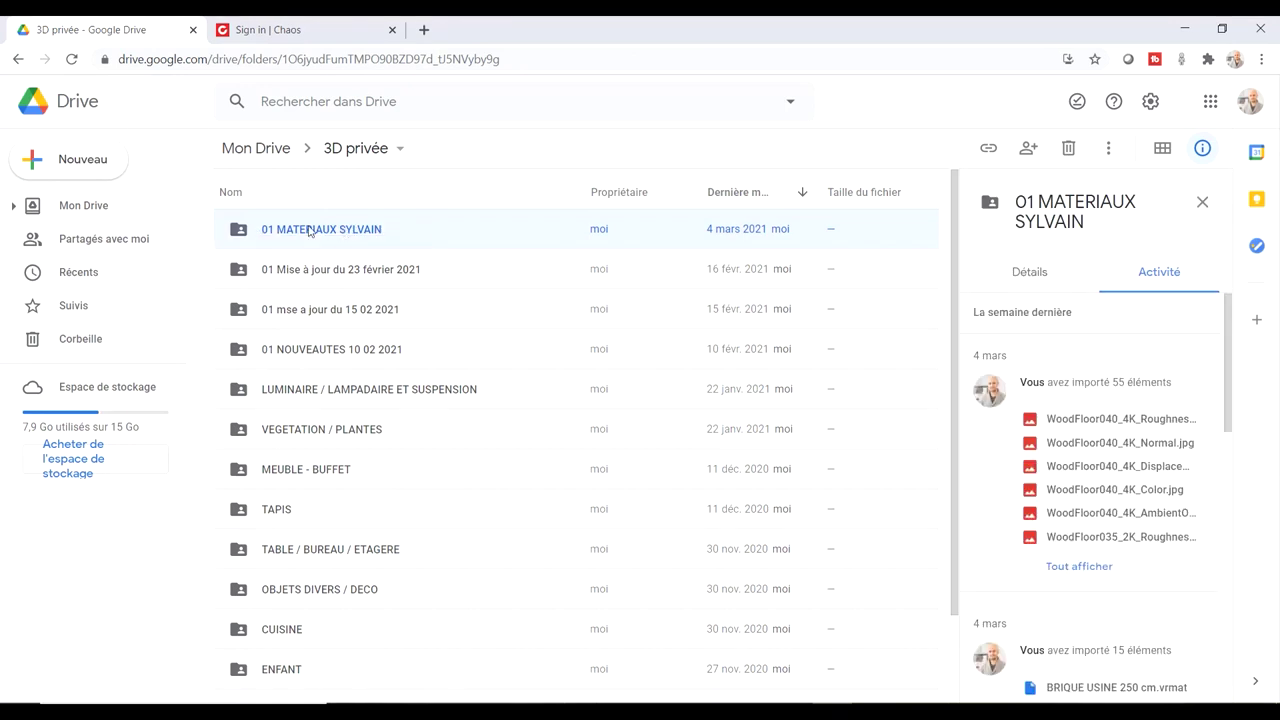
right_click(310, 232)
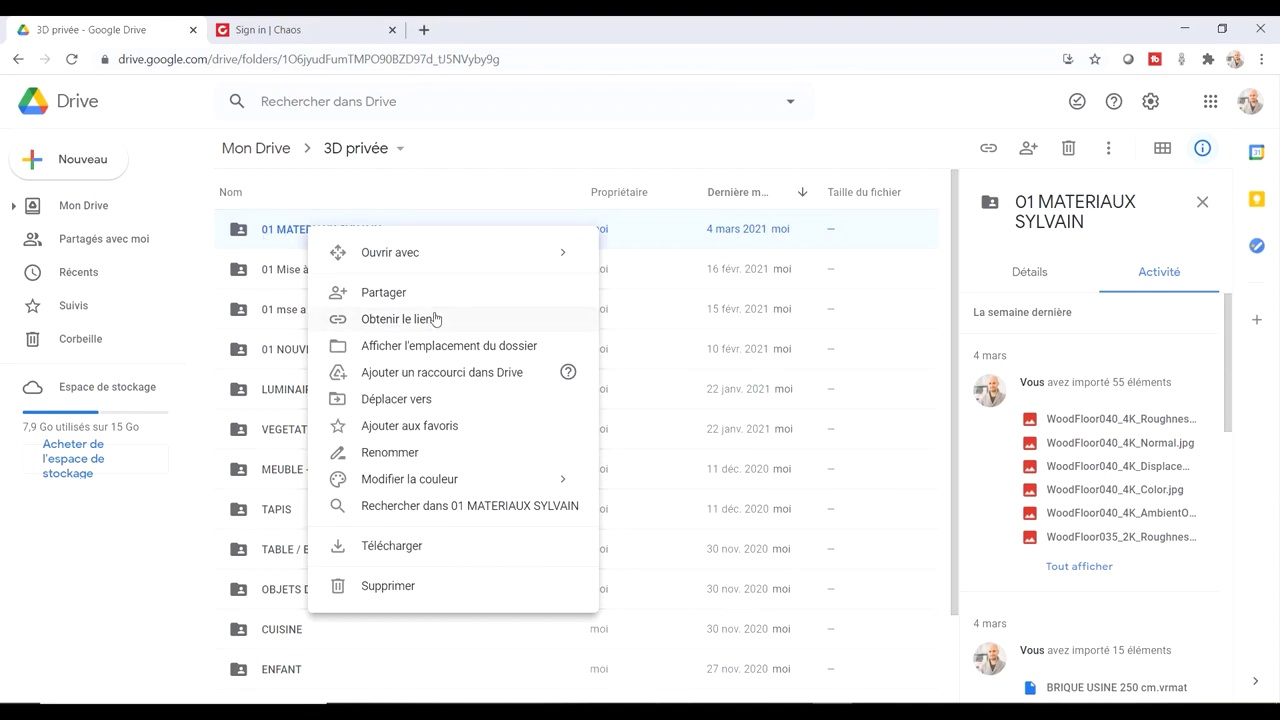
double_click(282, 228)
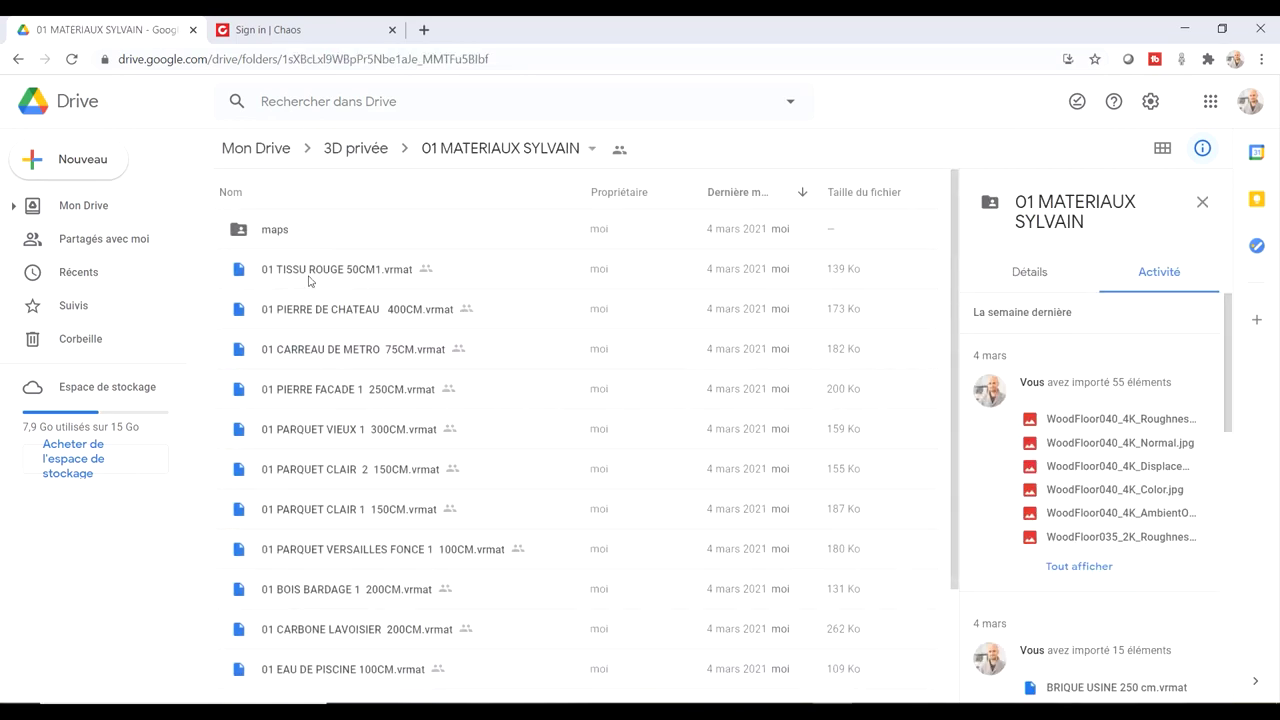
left_click(248, 228)
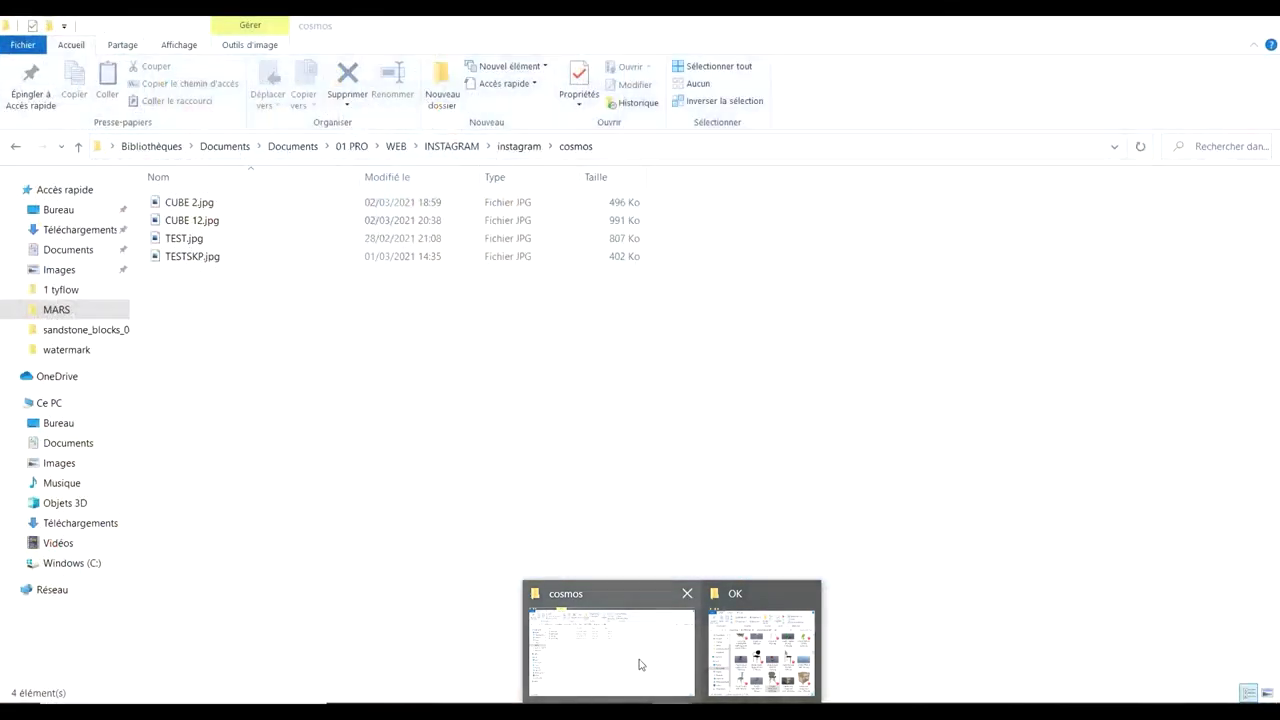
Check the local 01 MATERIAUX SYLVAIN folder in Documents, then return to SketchUp
left_click(659, 662)
left_click(80, 254)
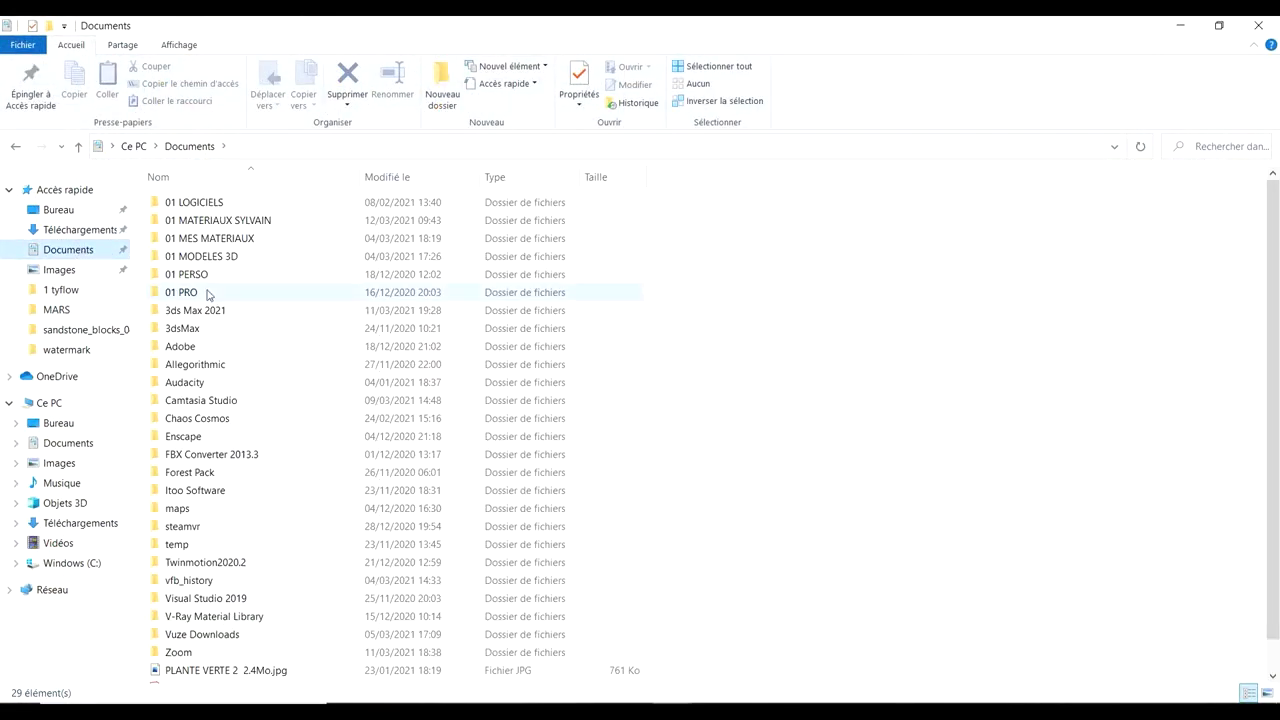
double_click(212, 220)
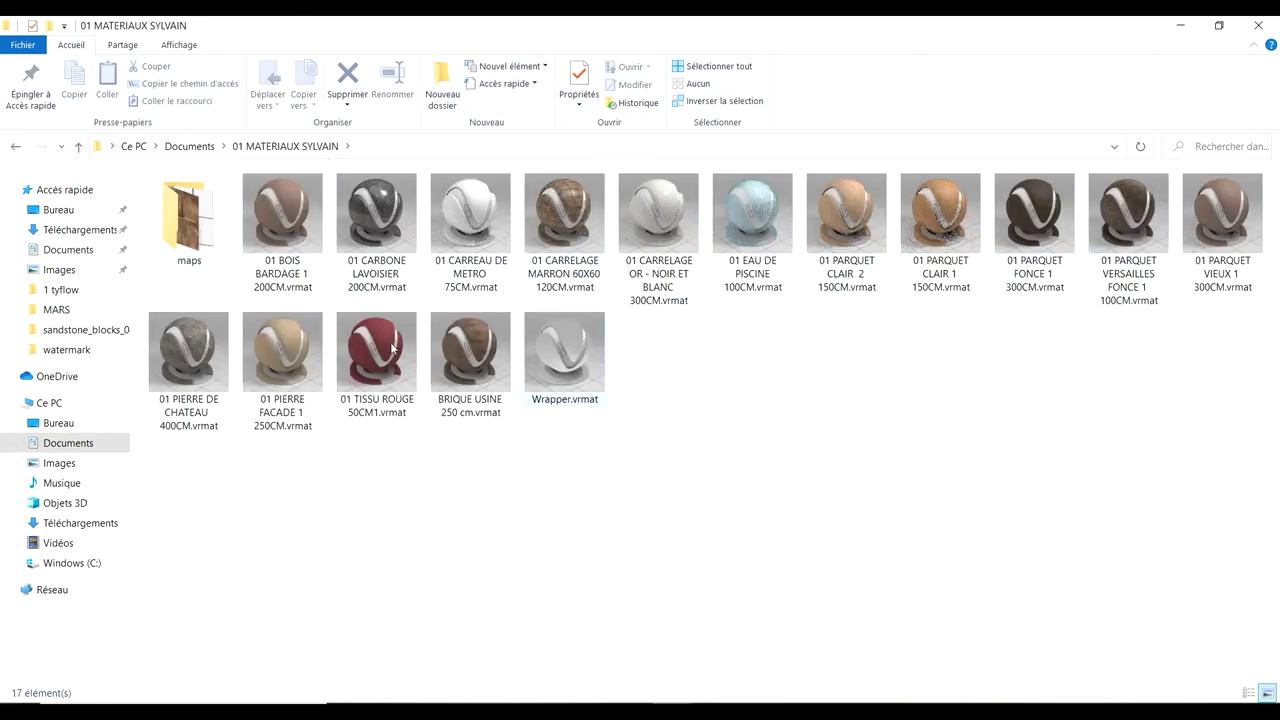
left_click(76, 146)
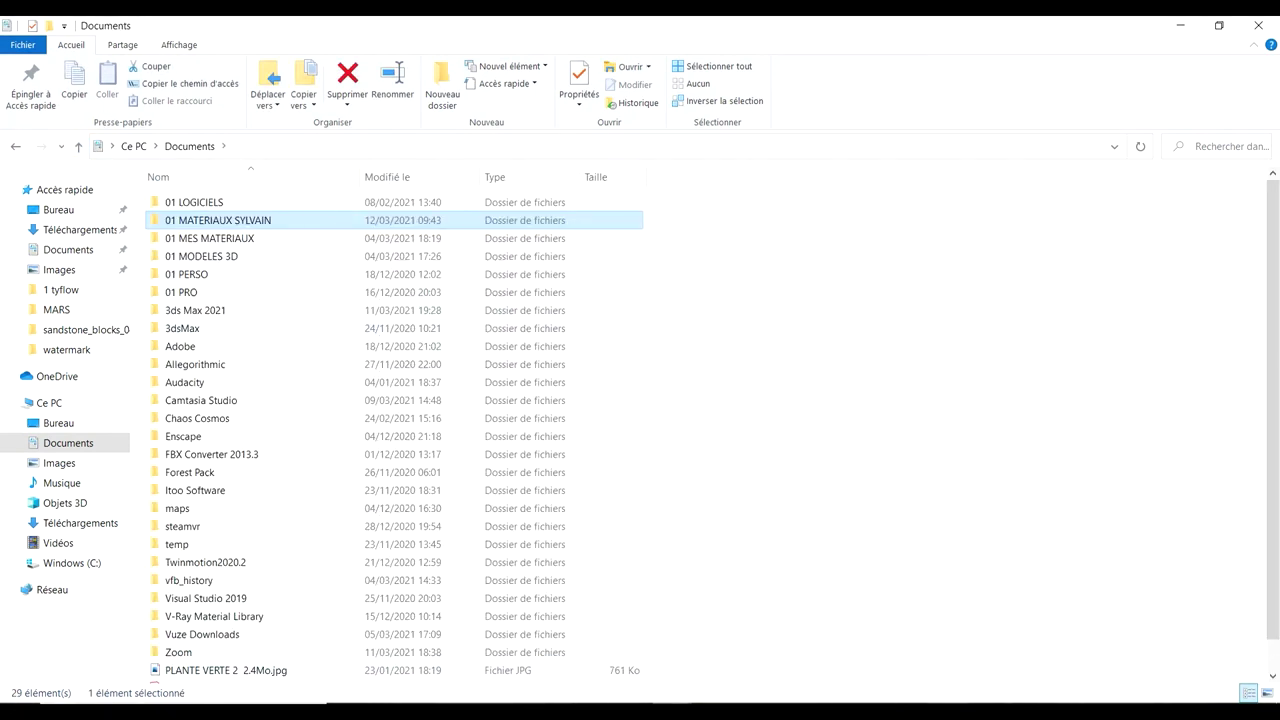
left_click(982, 597)
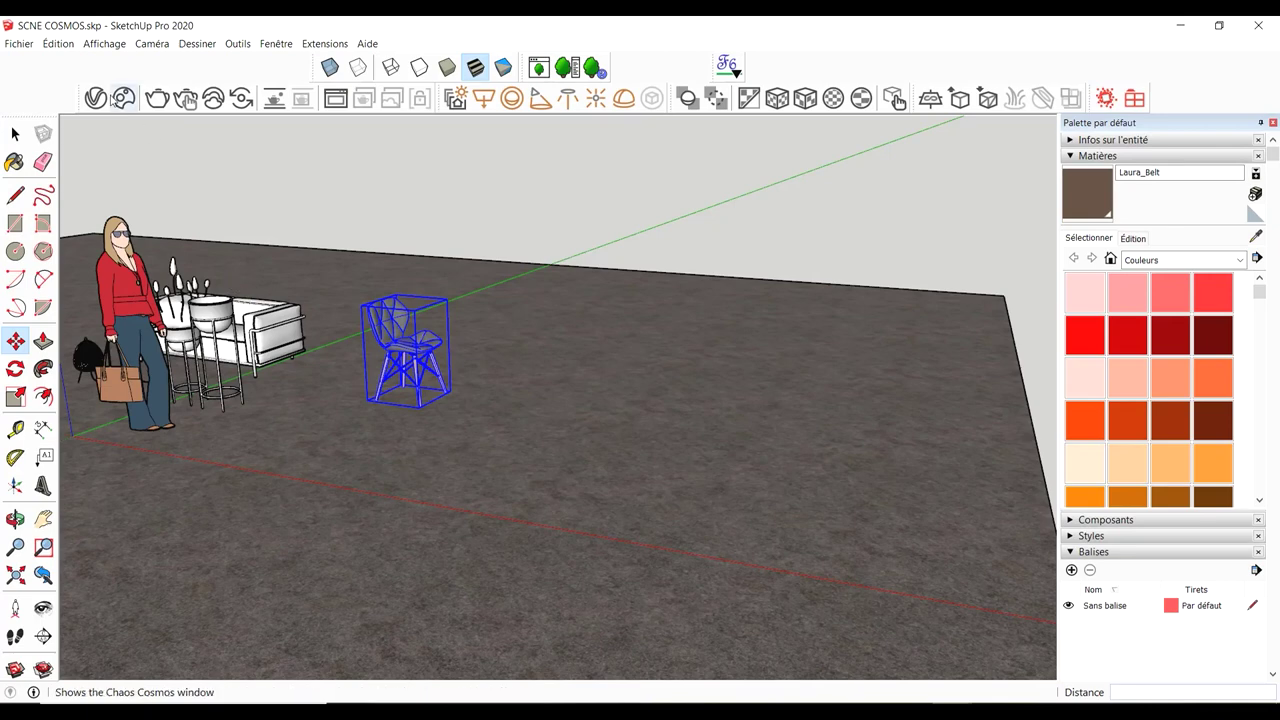
Open the V-Ray Asset Editor and browse the libraries in its material library panel
left_click(96, 98)
left_click_drag(448, 73, 652, 73)
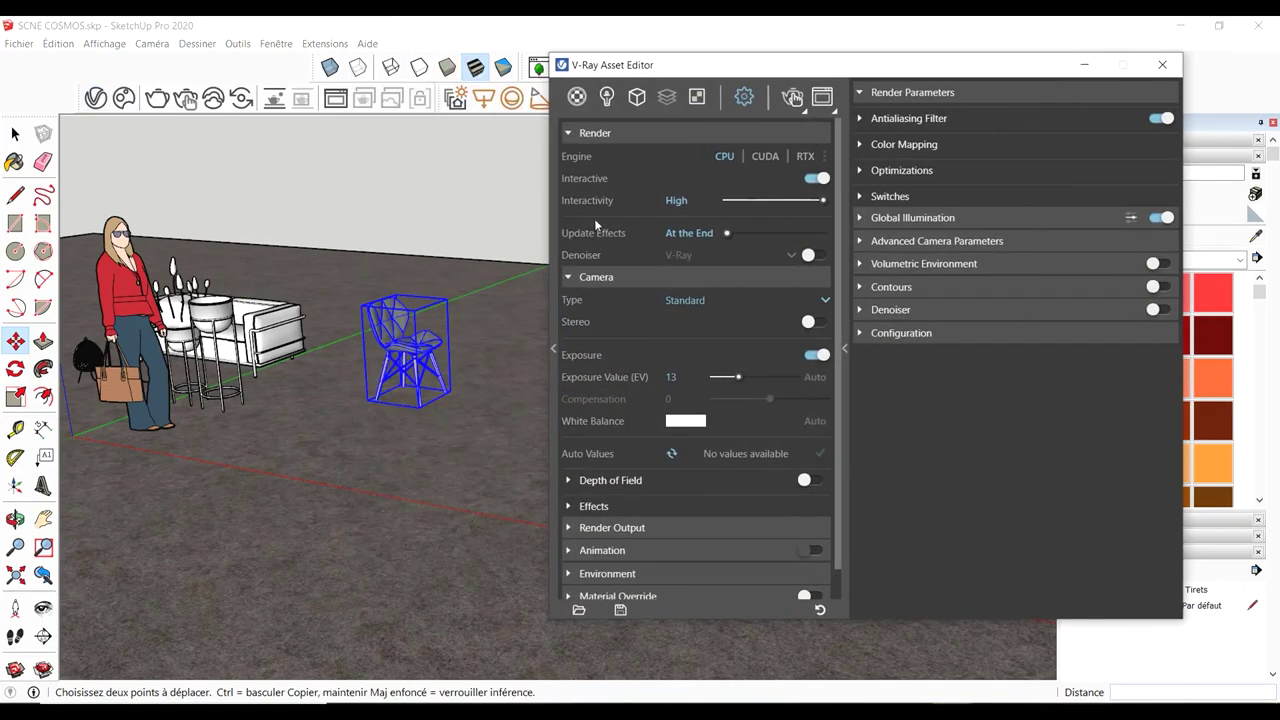
left_click(551, 285)
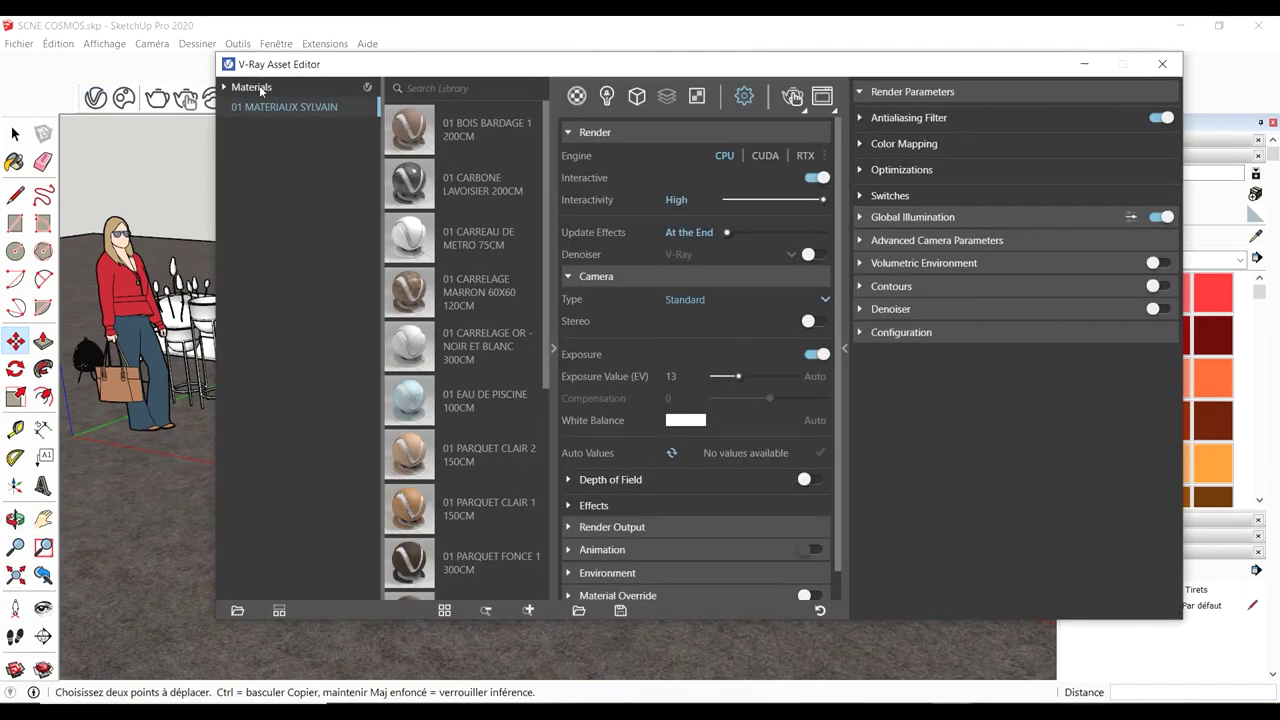
left_click(262, 89)
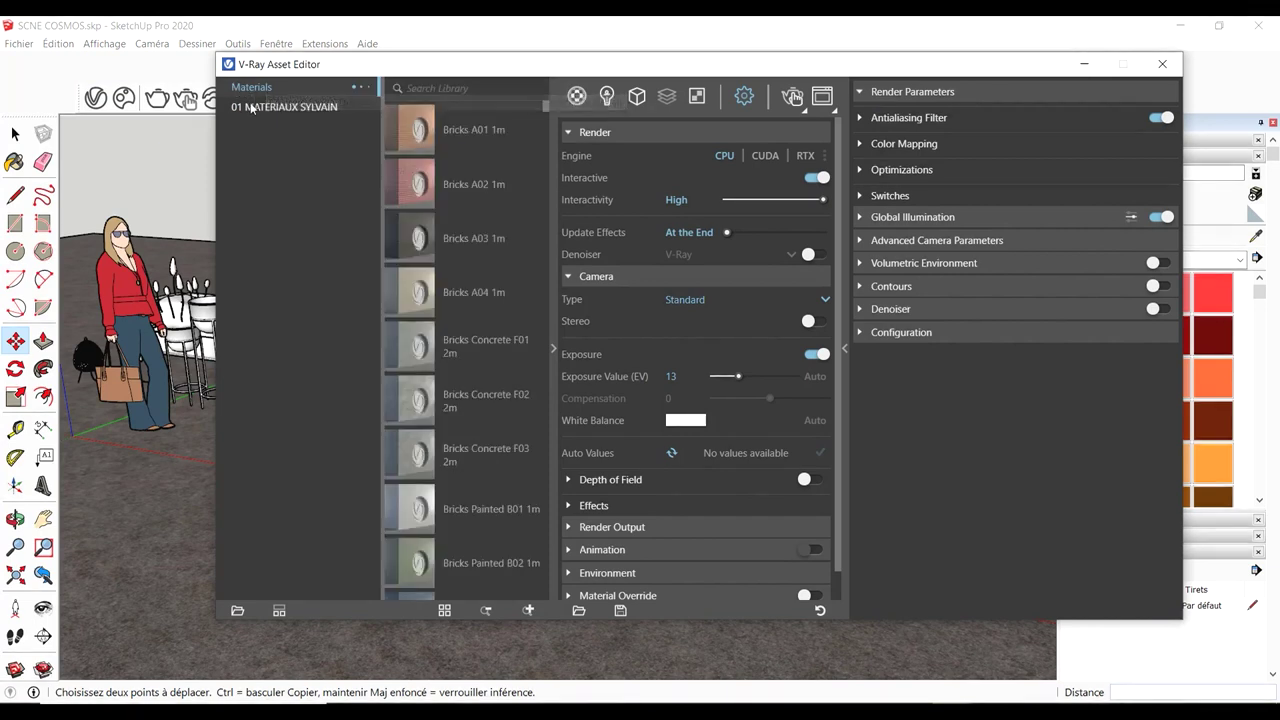
right_click(256, 107)
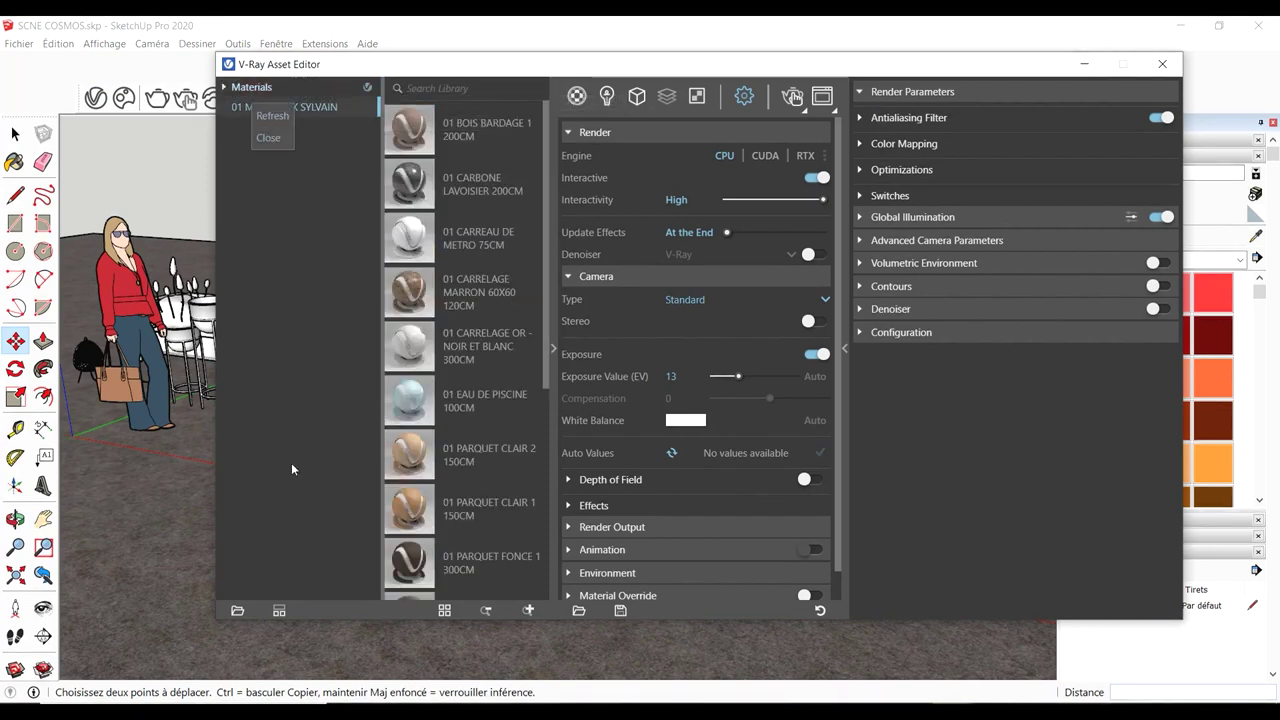
left_click(268, 180)
left_click(247, 89)
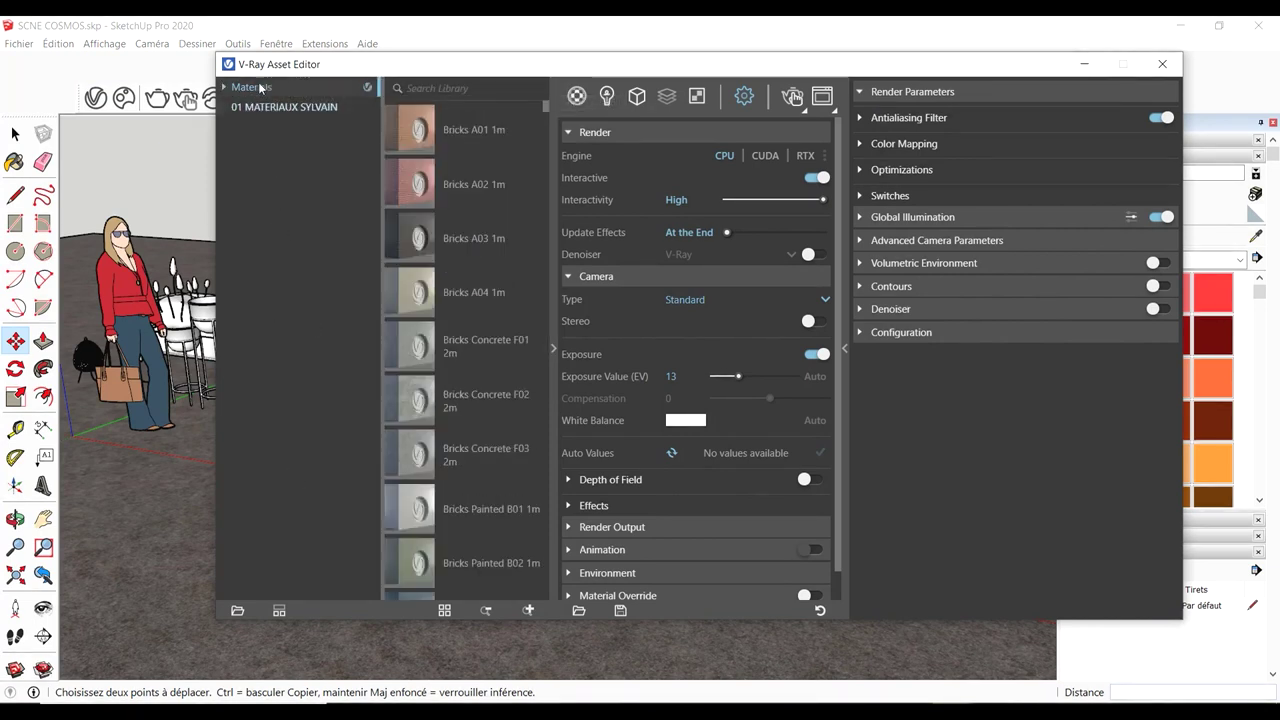
left_click(225, 89)
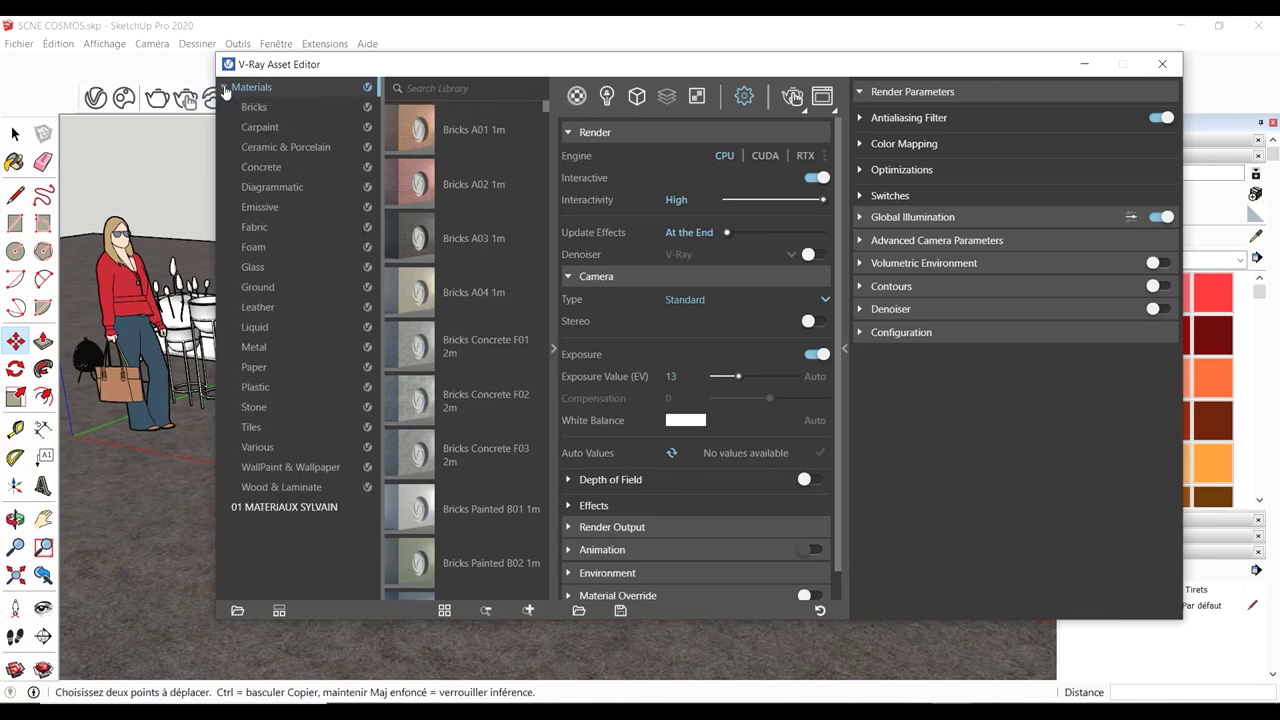
left_click(225, 89)
left_click(276, 113)
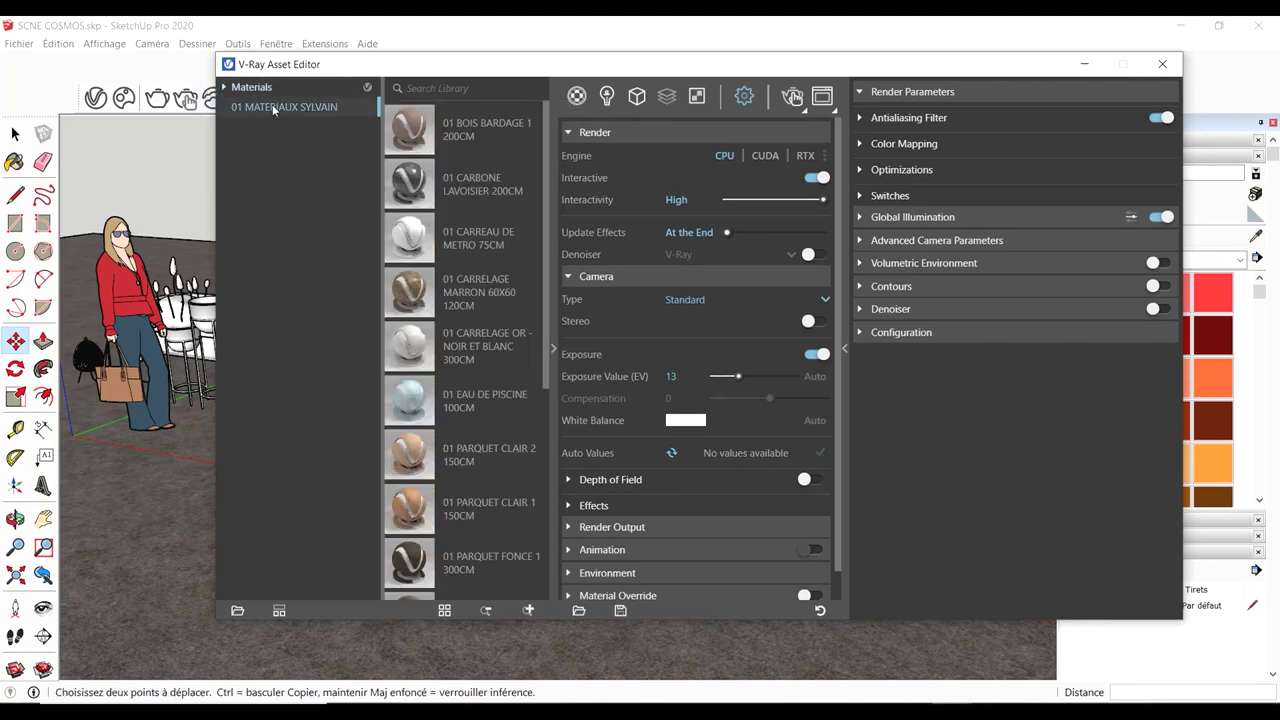
Add the Documents folder 01 MATERIAUX SYLVAIN as a material library
left_click(238, 615)
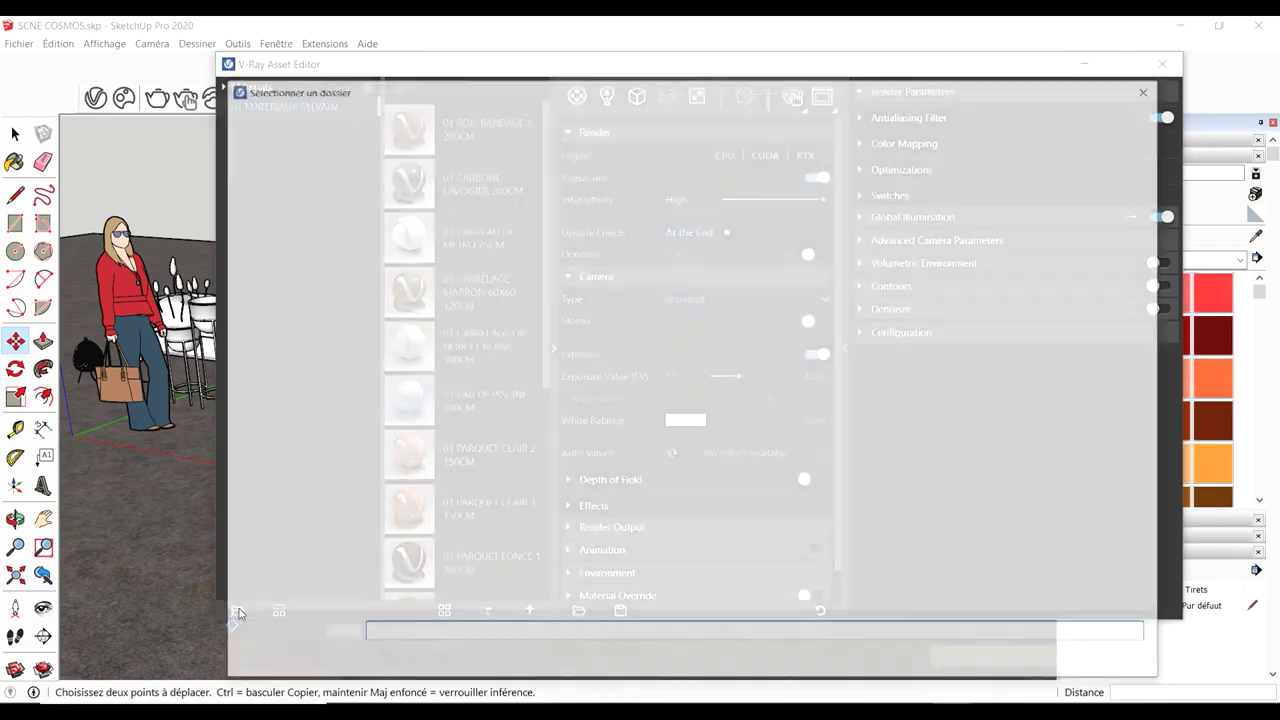
left_click(290, 246)
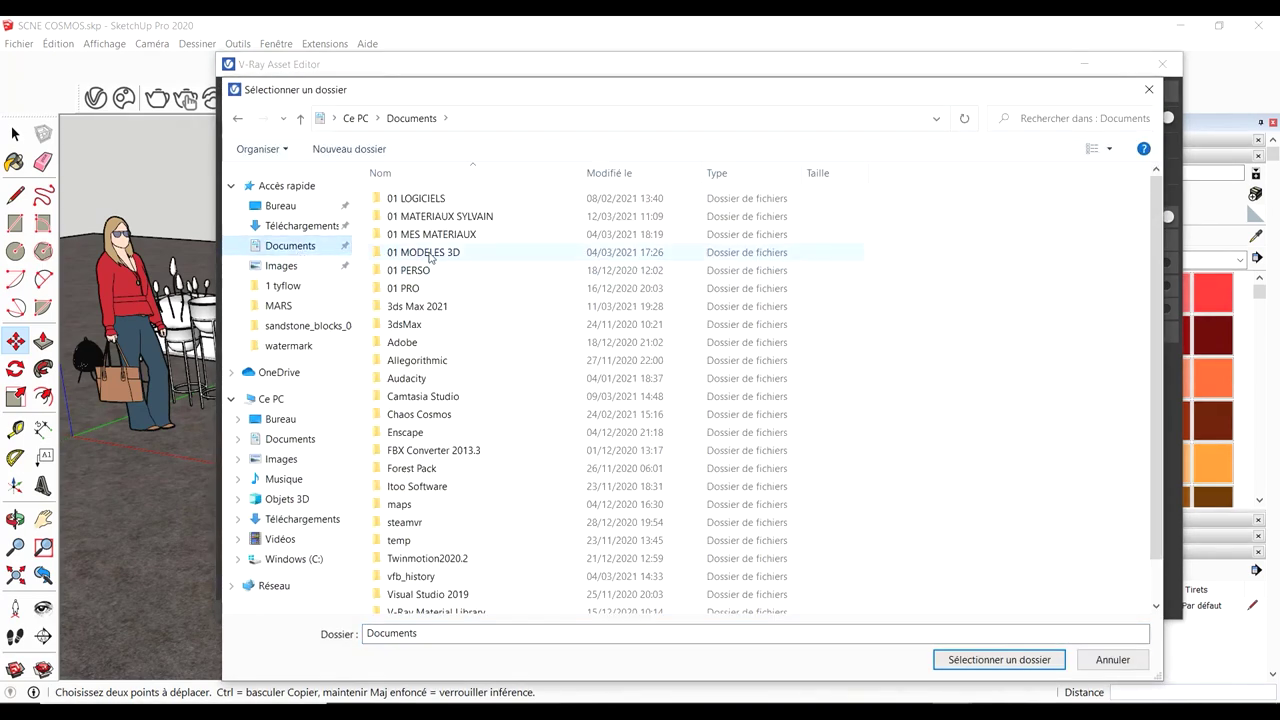
left_click(433, 219)
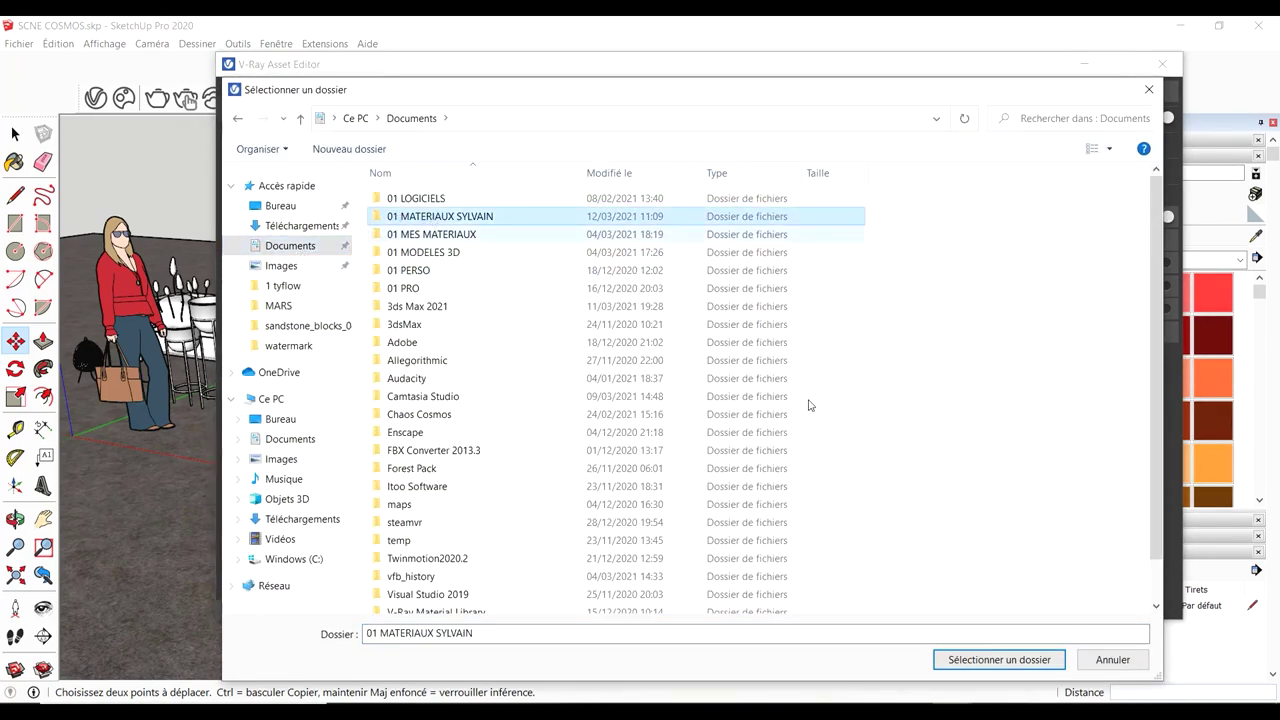
left_click(999, 660)
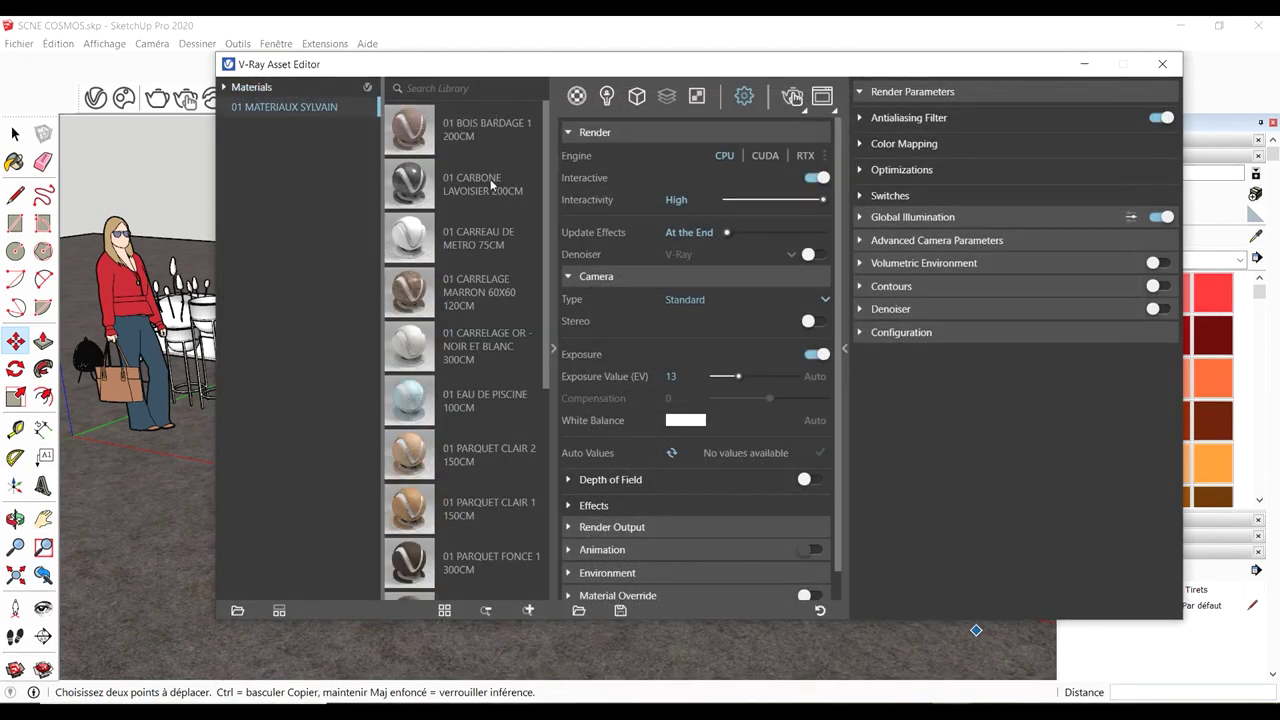
Add 01 PIERRE FACADE 1 250CM to the scene materials and open its texture width for editing
scroll(489, 220, "down", 4)
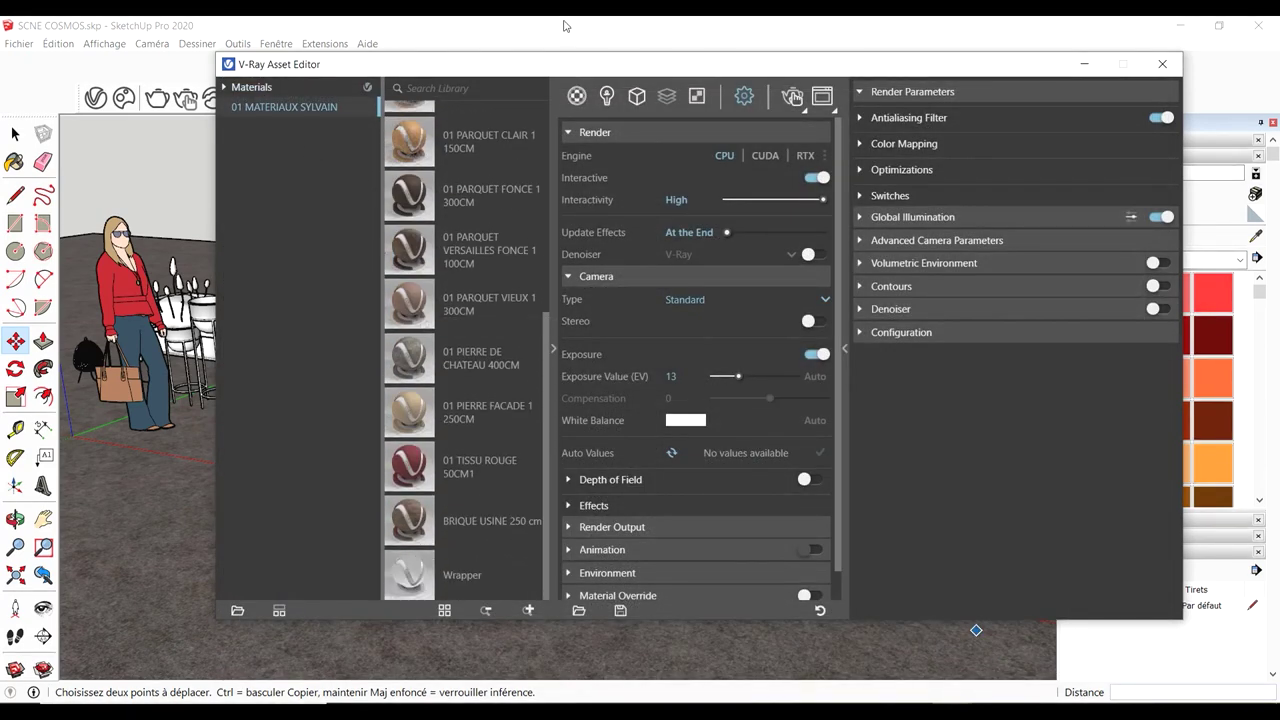
left_click_drag(560, 63, 762, 36)
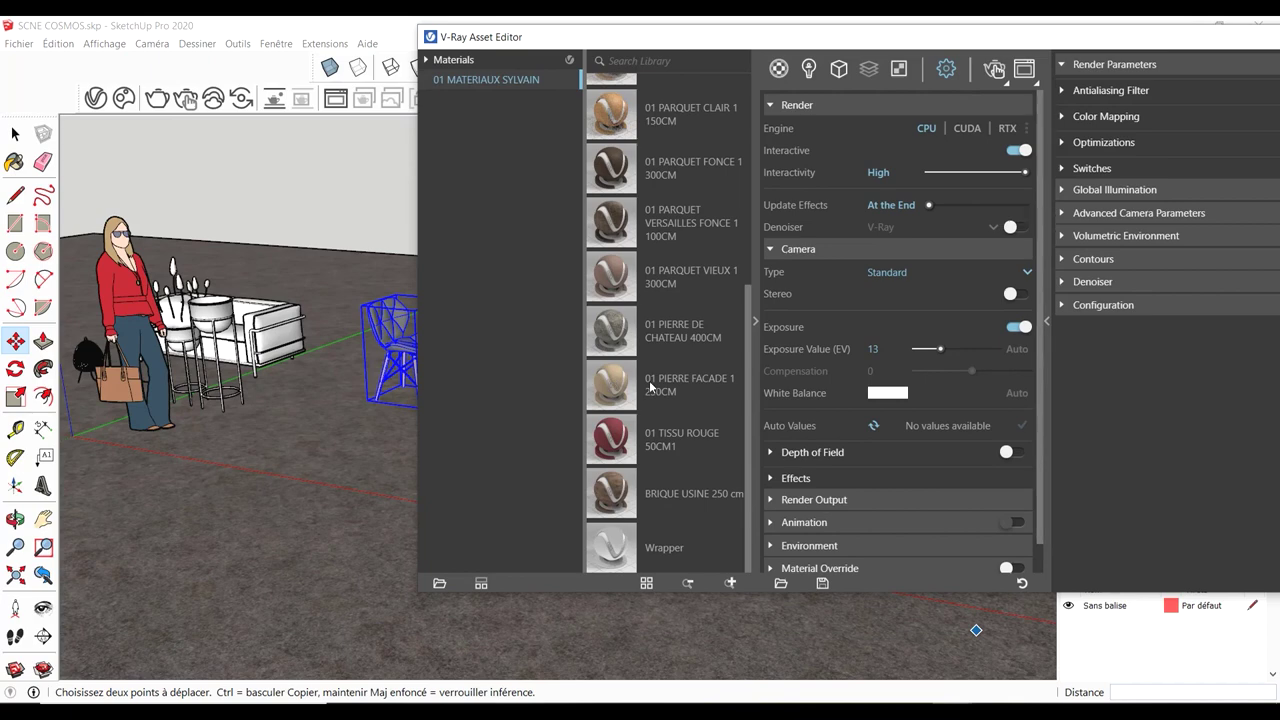
left_click(778, 68)
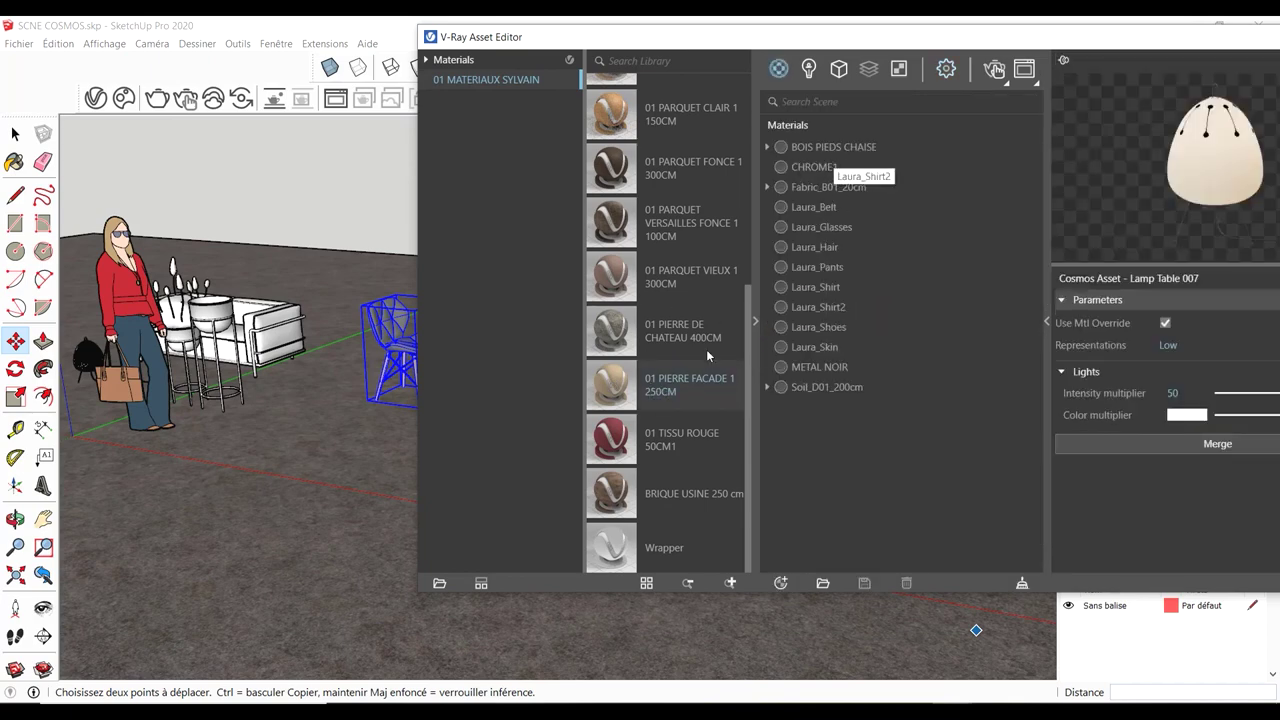
left_click_drag(708, 370, 806, 390)
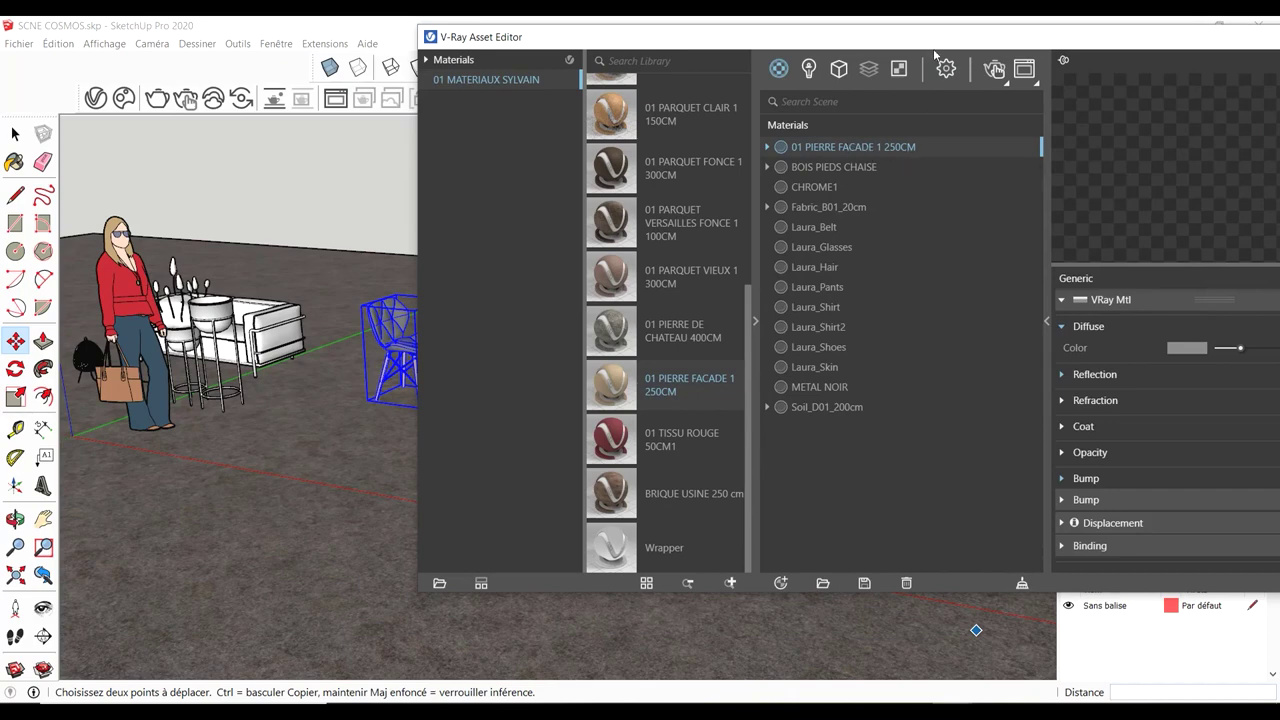
left_click_drag(851, 37, 416, 47)
left_click(1131, 240)
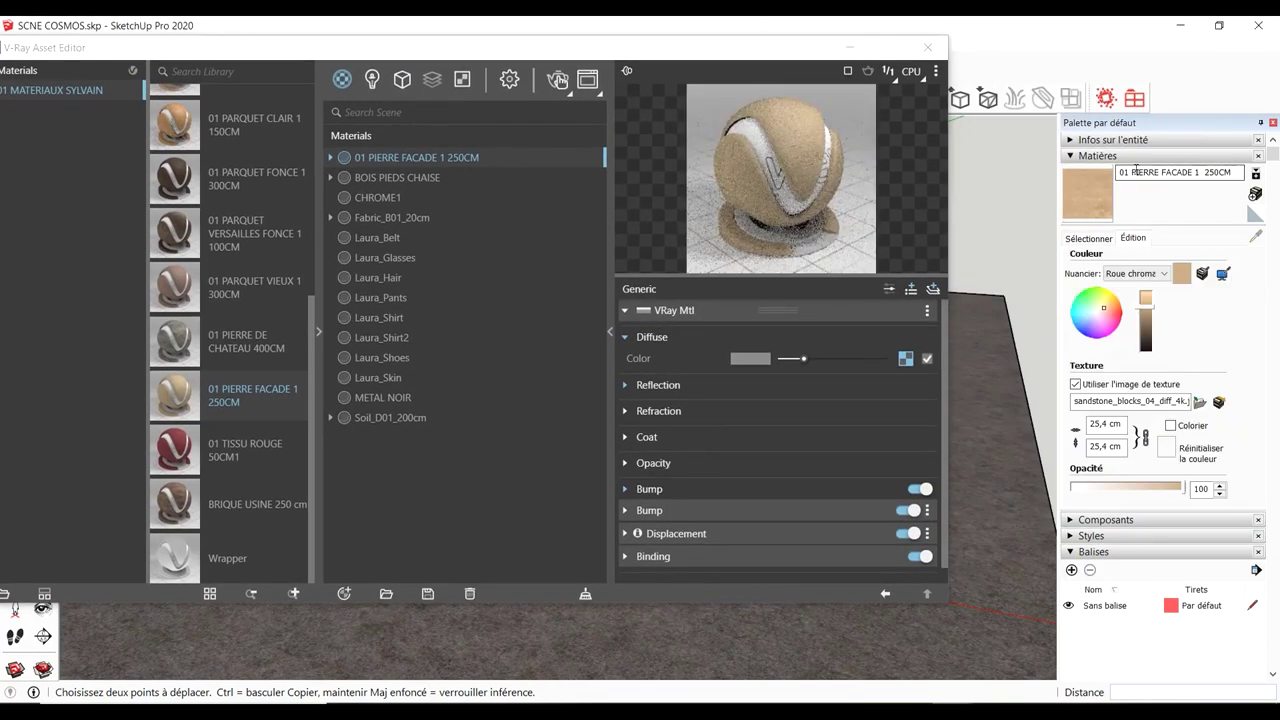
left_click(1121, 424)
type("250")
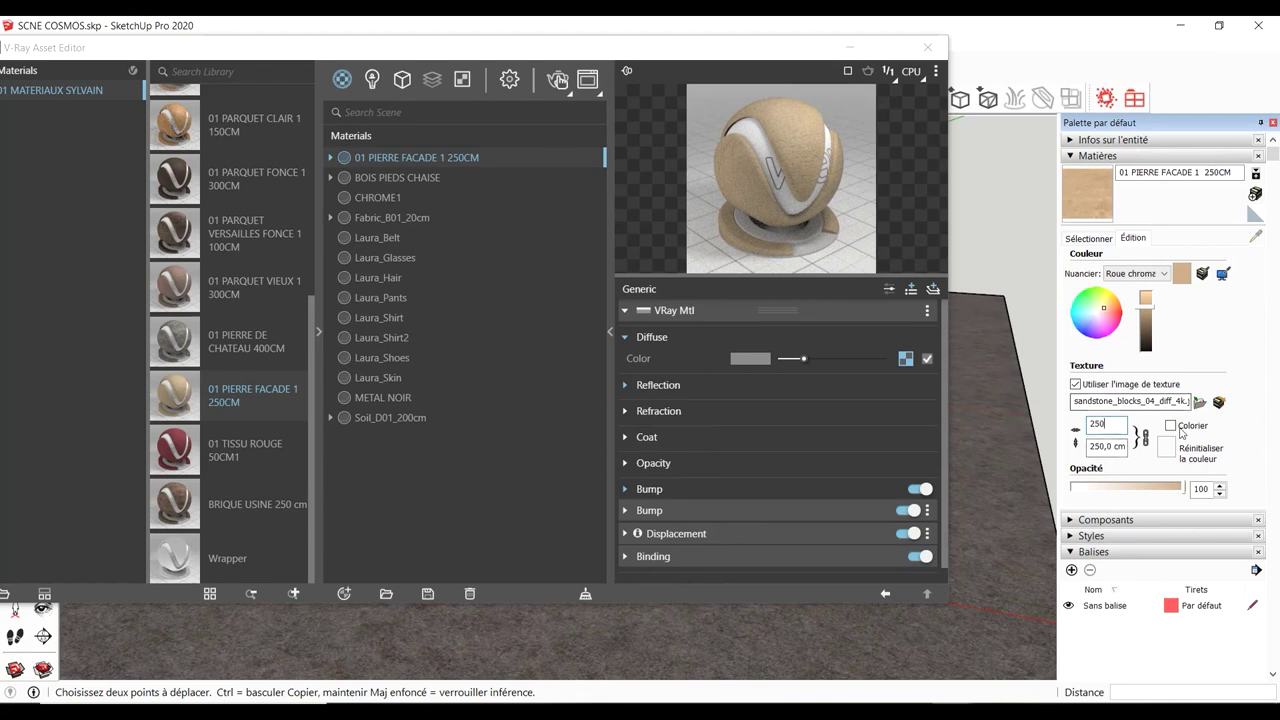
Size the sandstone texture to 250 cm, paint the floor with it, and render in V-Ray
key("Return")
mouse_move(709, 40)
left_mouse_down()
mouse_move(295, 95)
mouse_move(276, 85)
mouse_move(445, 88)
left_mouse_up()
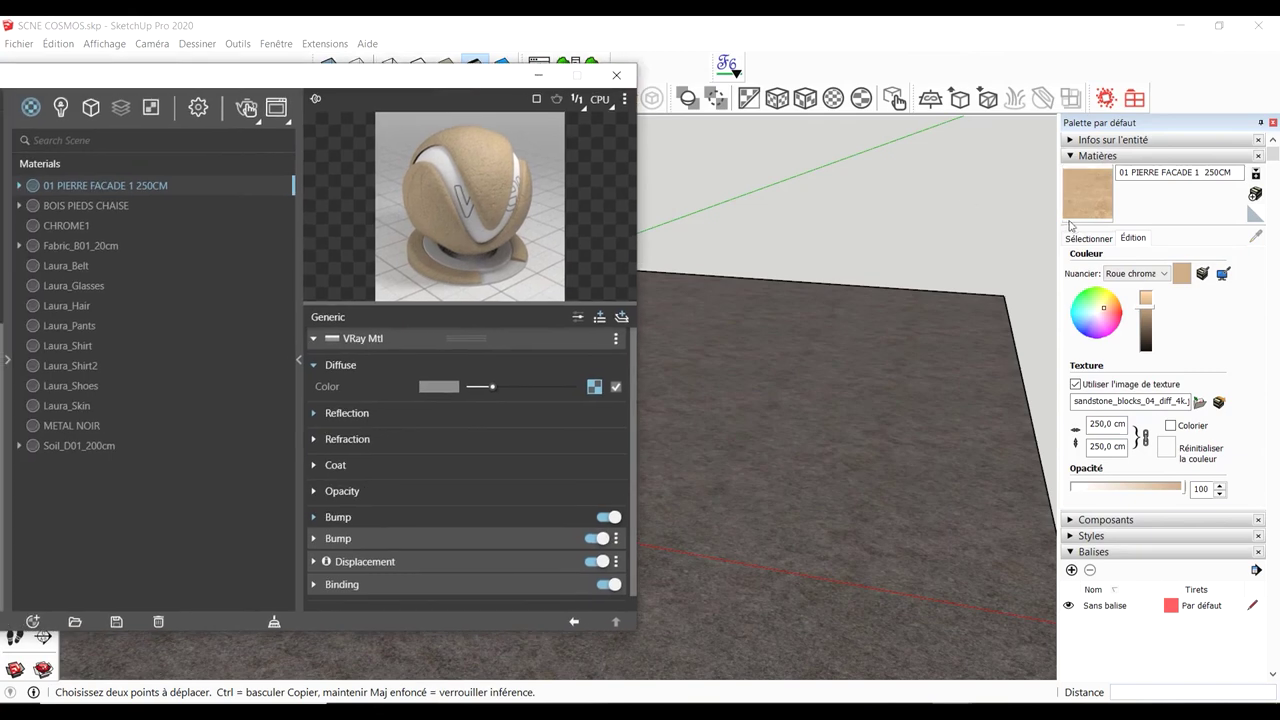
left_click(1087, 193)
left_click(791, 365)
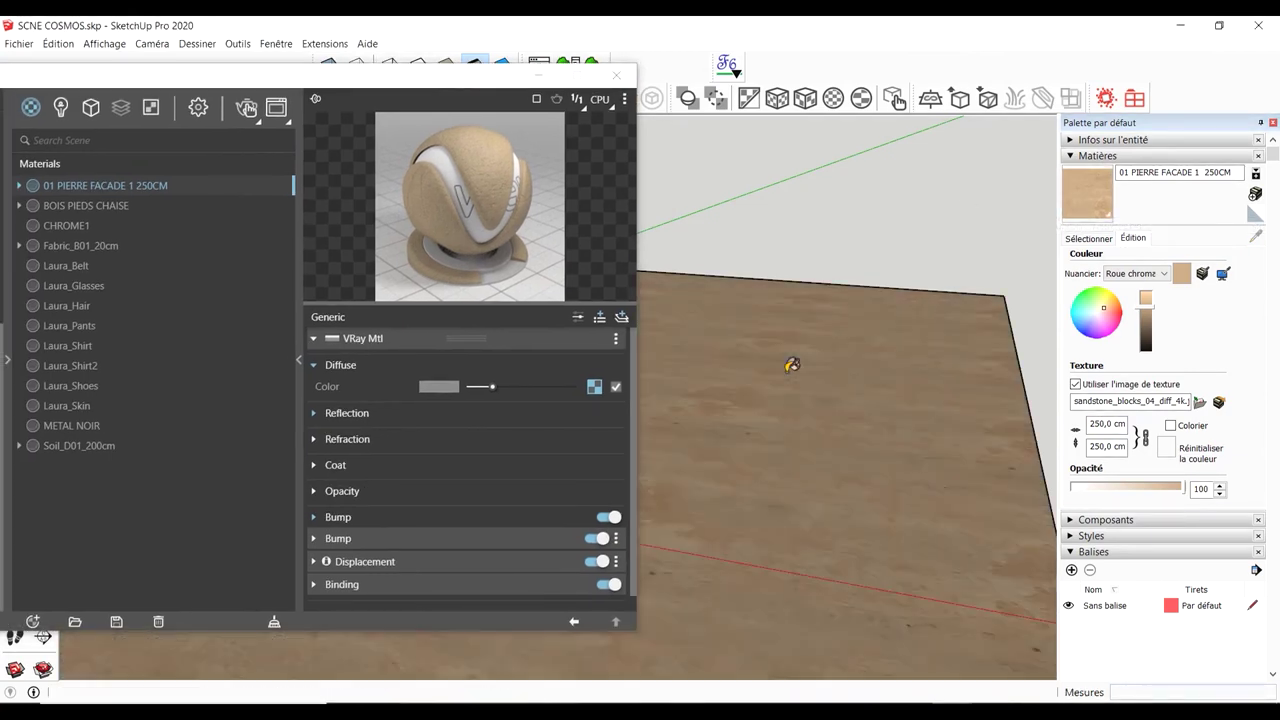
key("space")
left_click(246, 107)
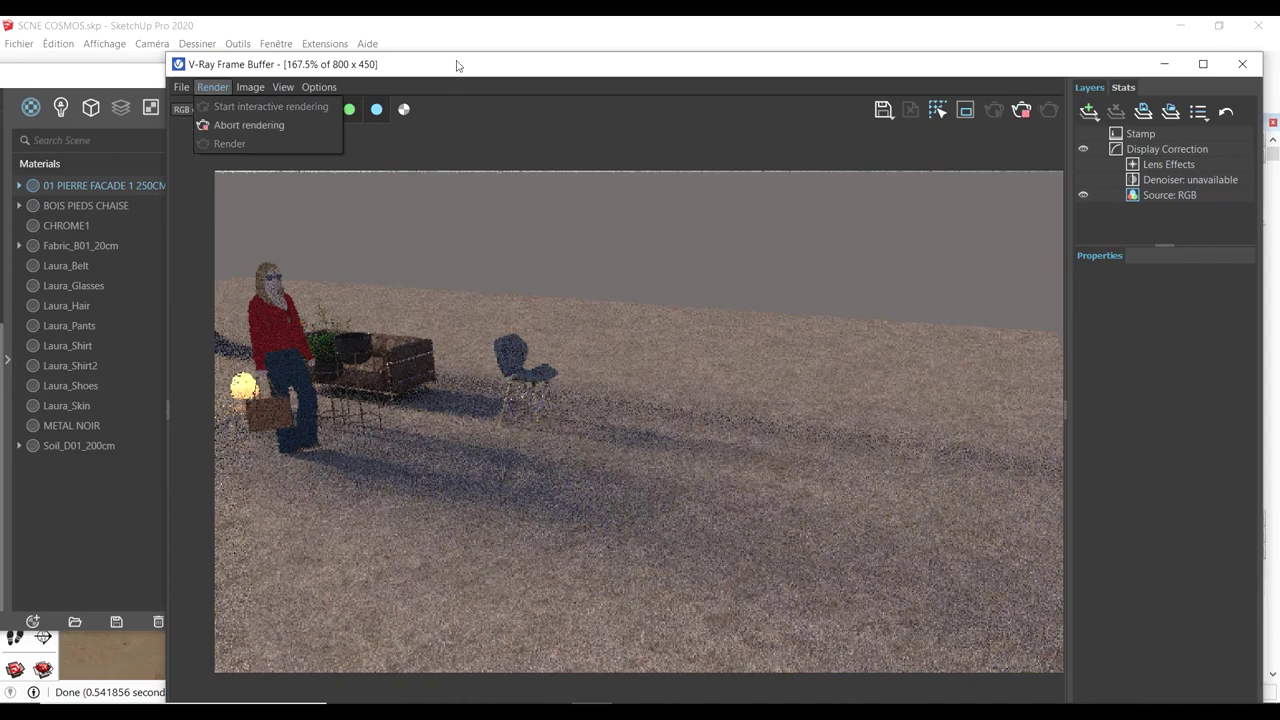
Place the render window at the right and orbit and zoom close to the sandstone floor by the chair
left_click(474, 70)
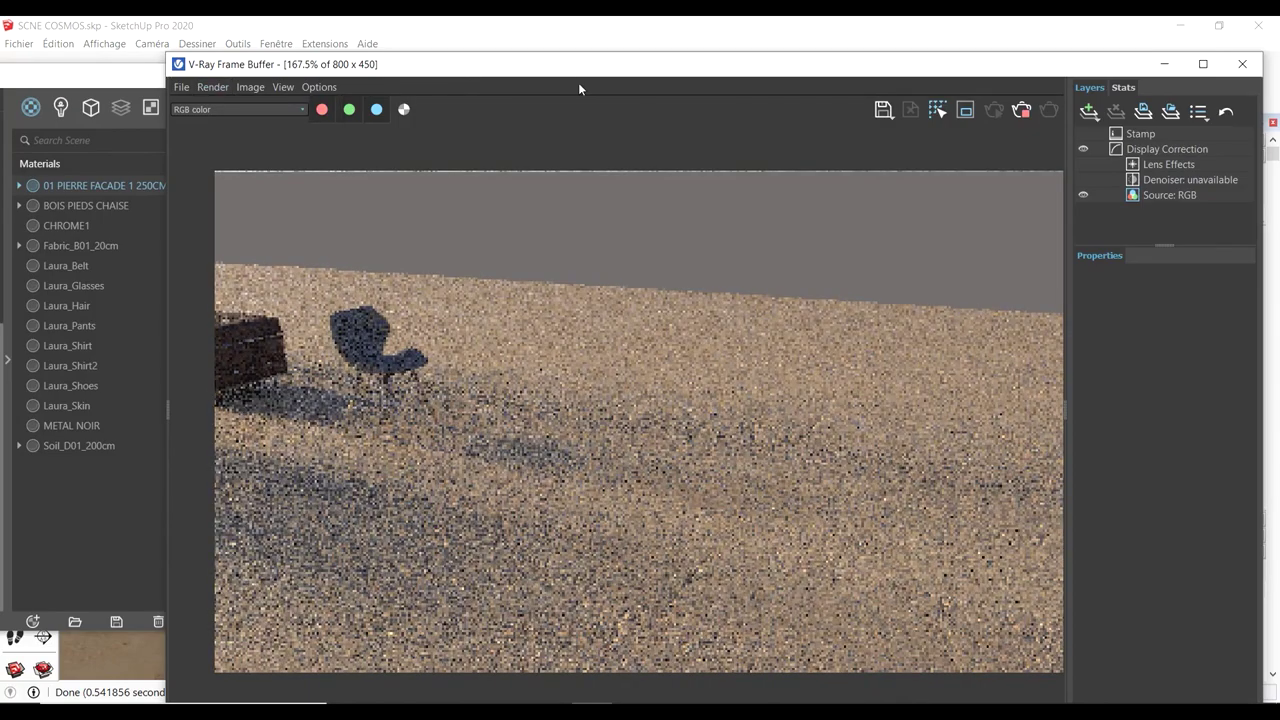
left_click_drag(578, 64, 1111, 49)
left_click_drag(560, 75, 175, 129)
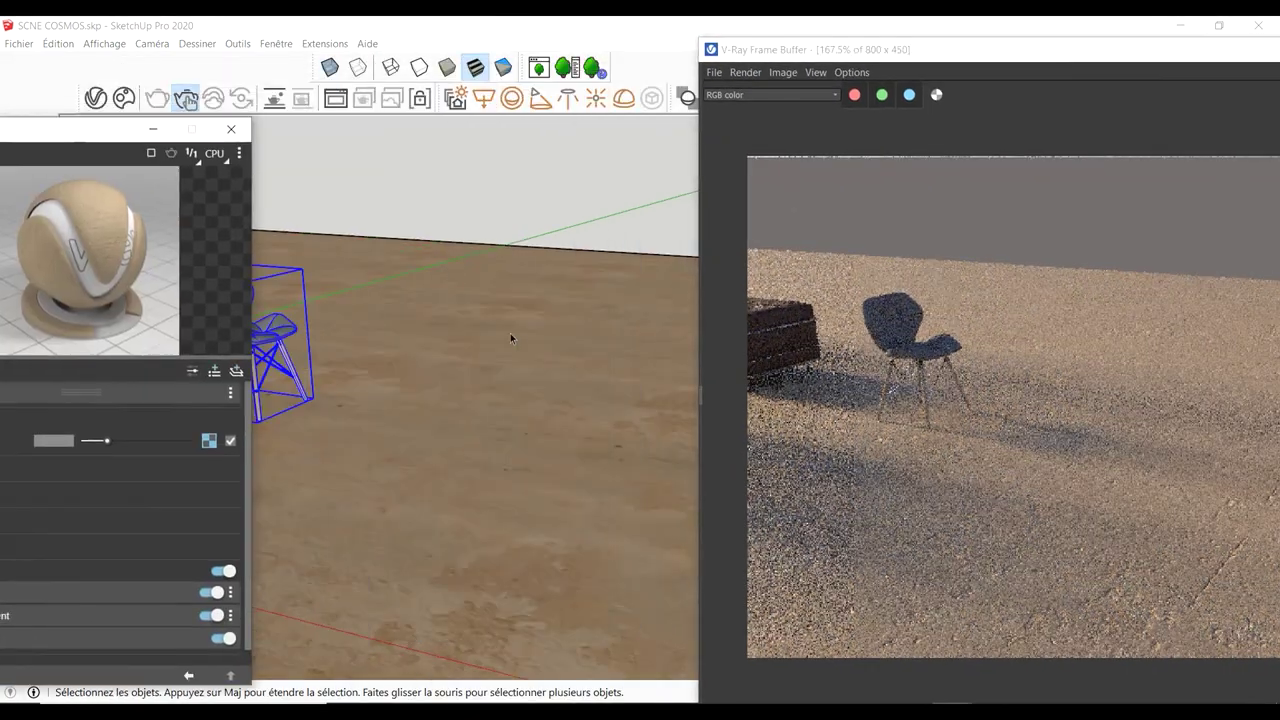
mouse_move(510, 337)
middle_mouse_down()
mouse_move(335, 368)
mouse_move(528, 340)
middle_mouse_up()
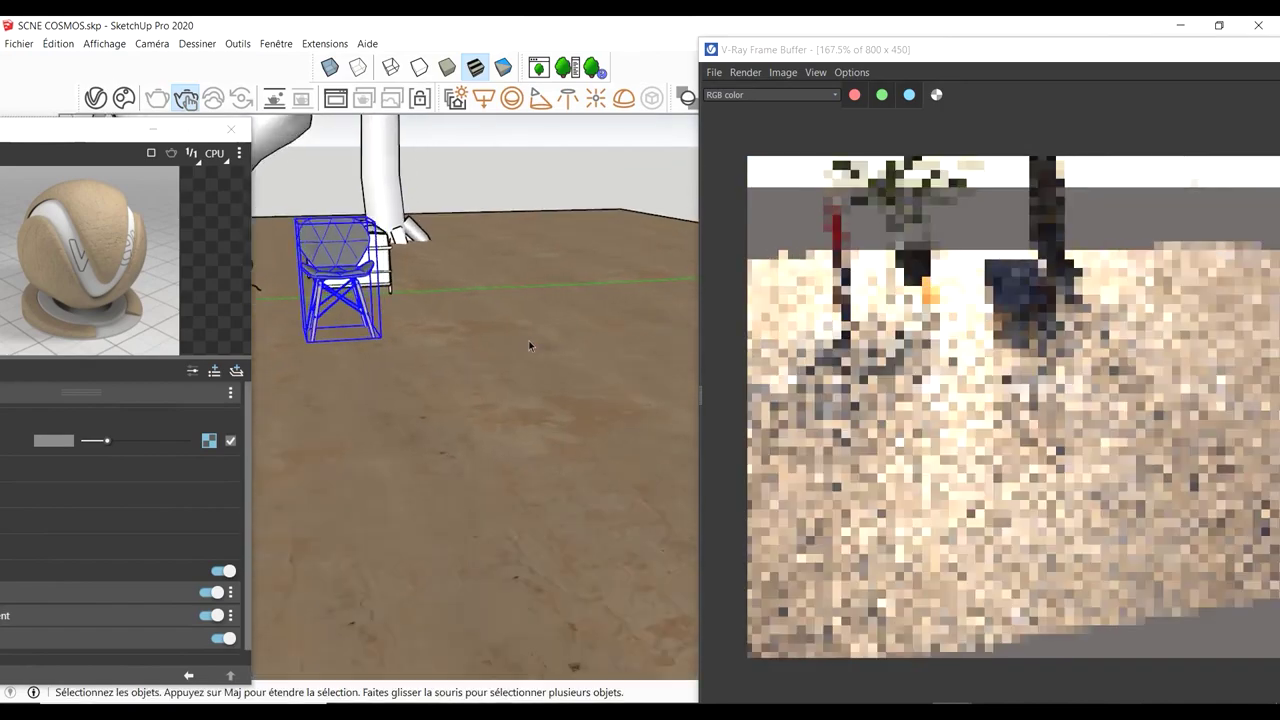
scroll(532, 340, "up", 3)
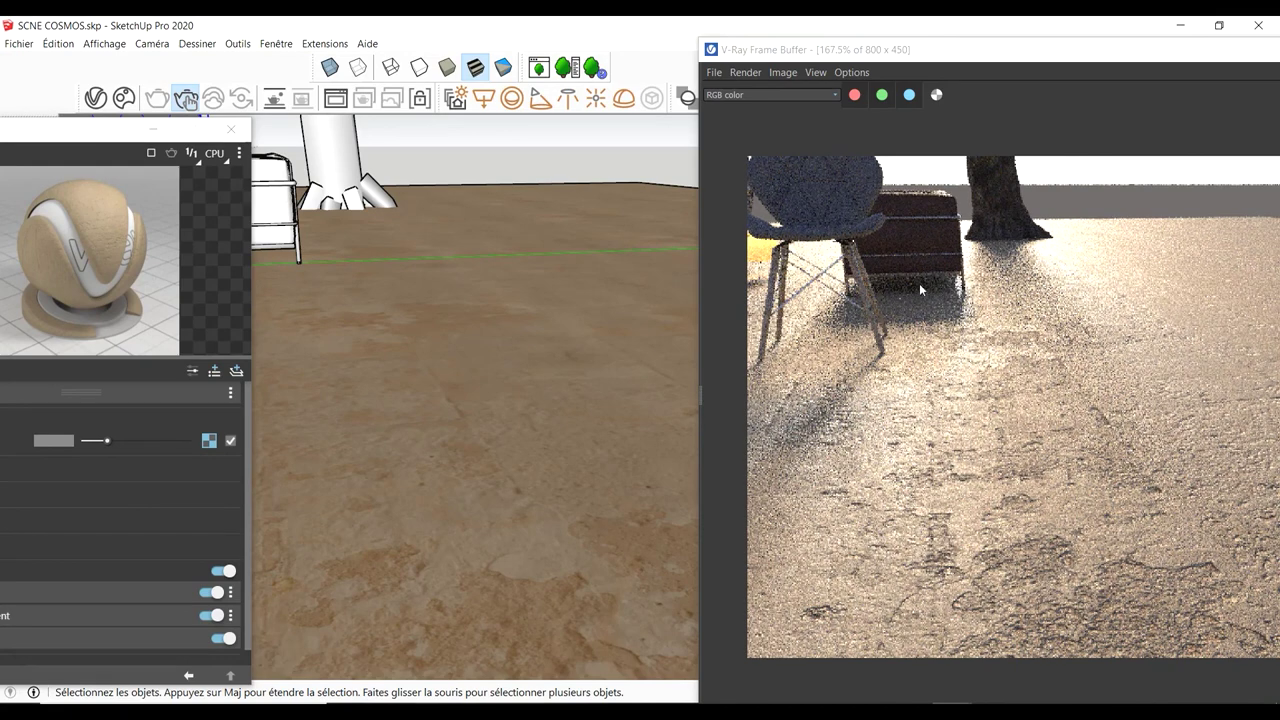
left_click_drag(93, 141, 511, 26)
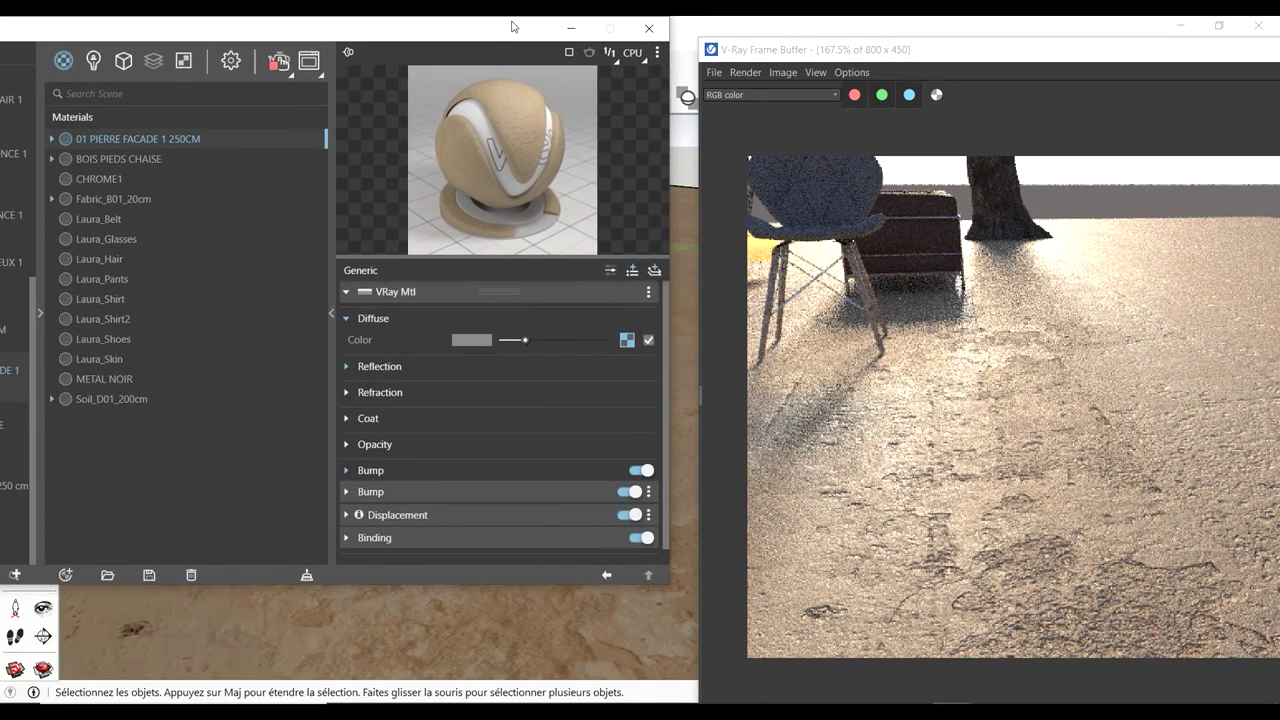
left_click_drag(79, 46, 305, 50)
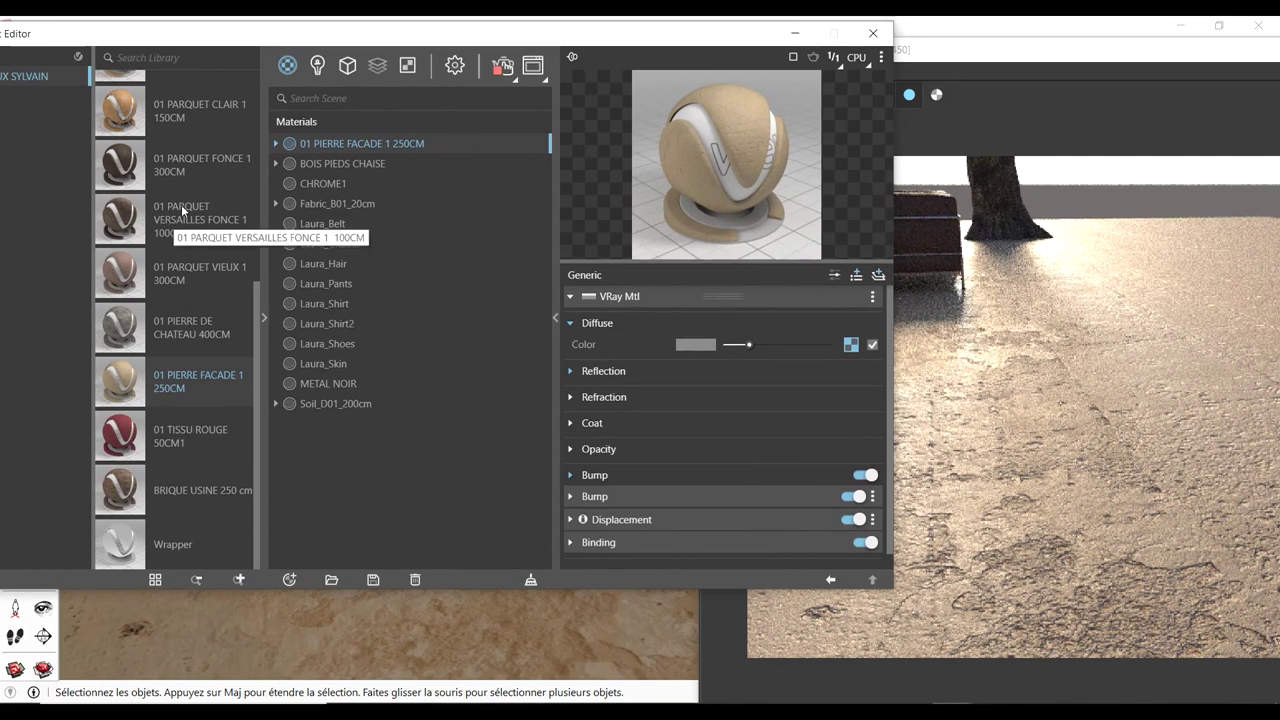
Add 01 PARQUET CLAIR 2 150CM to the scene and set its texture width to 150 cm
scroll(188, 157, "up", 1)
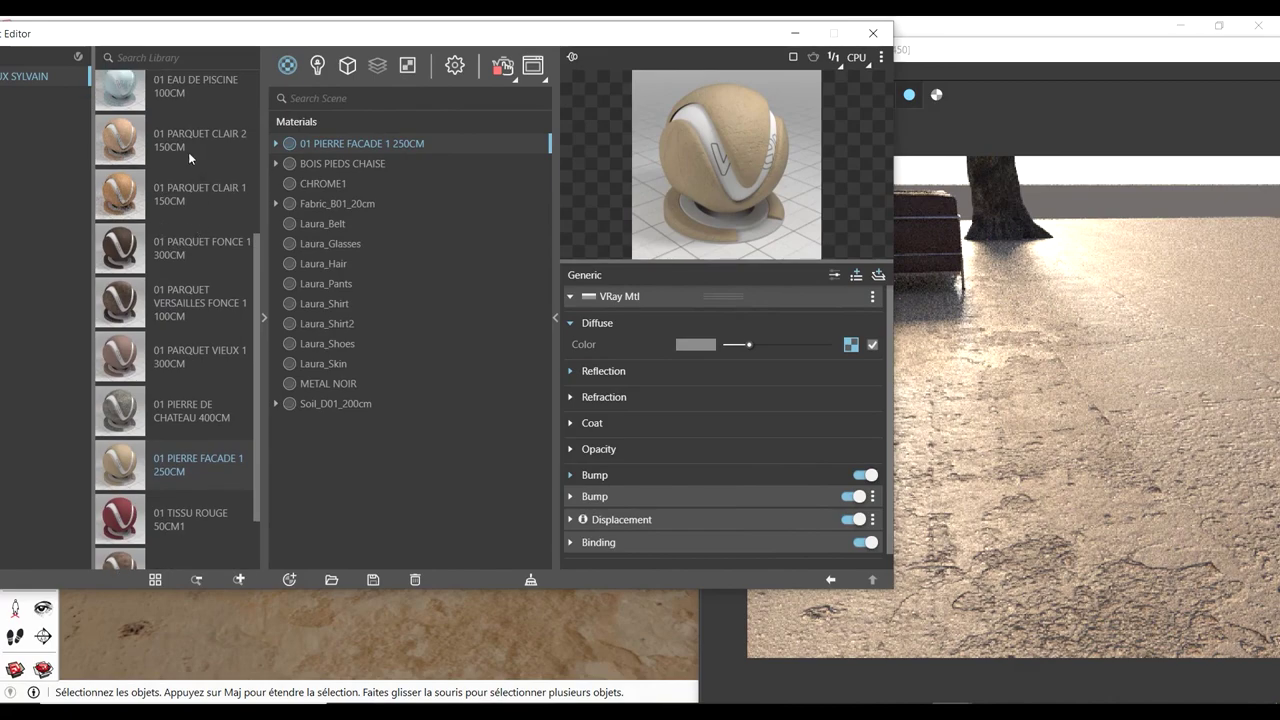
left_click_drag(188, 152, 420, 216)
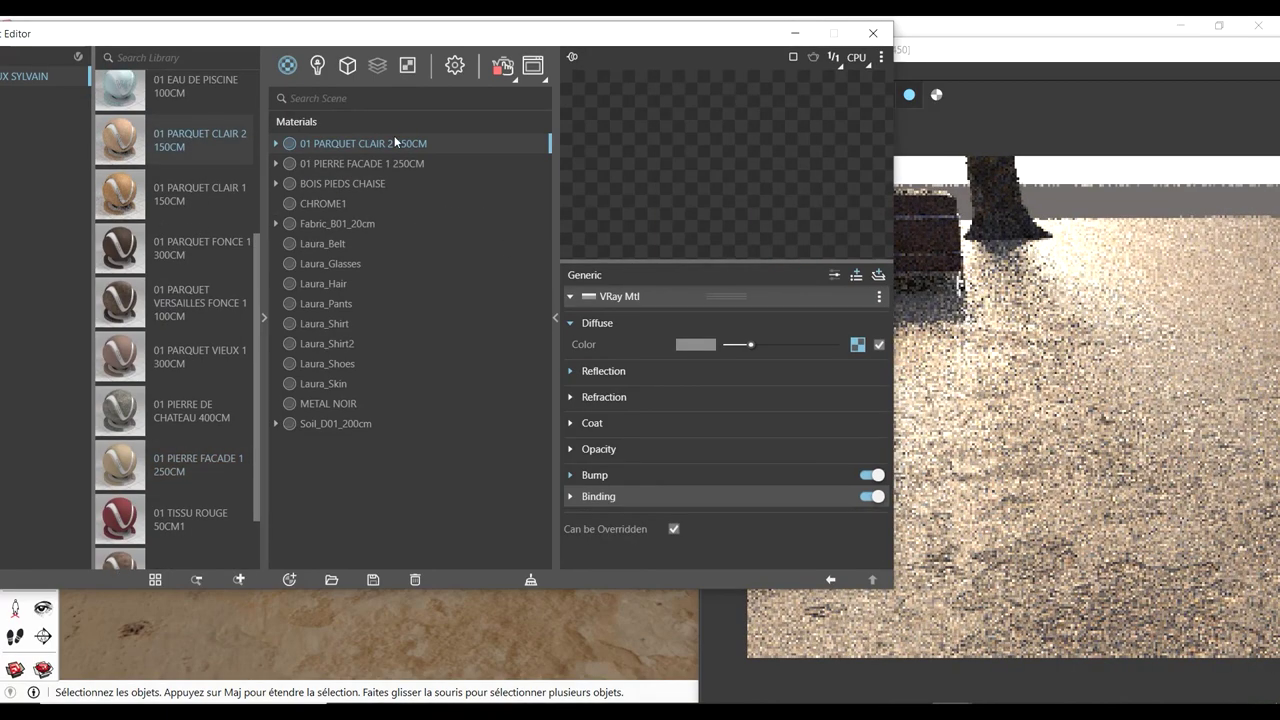
left_click(1021, 128)
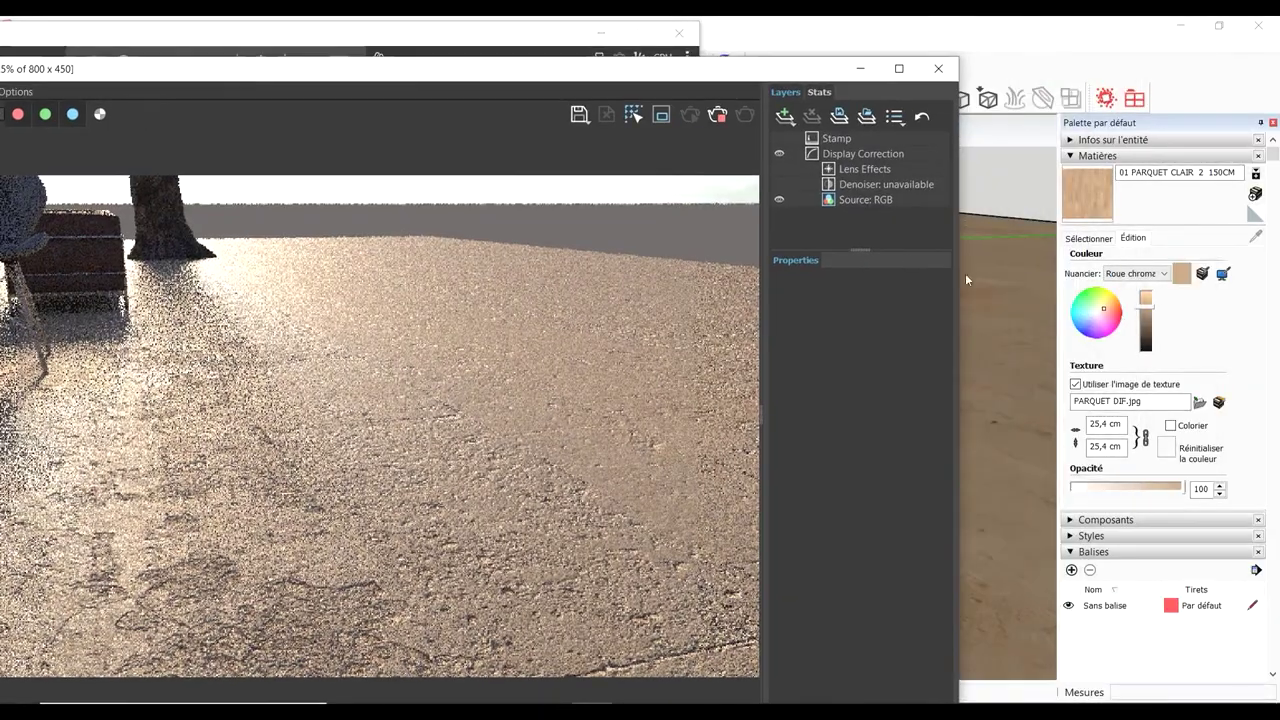
left_click(1090, 300)
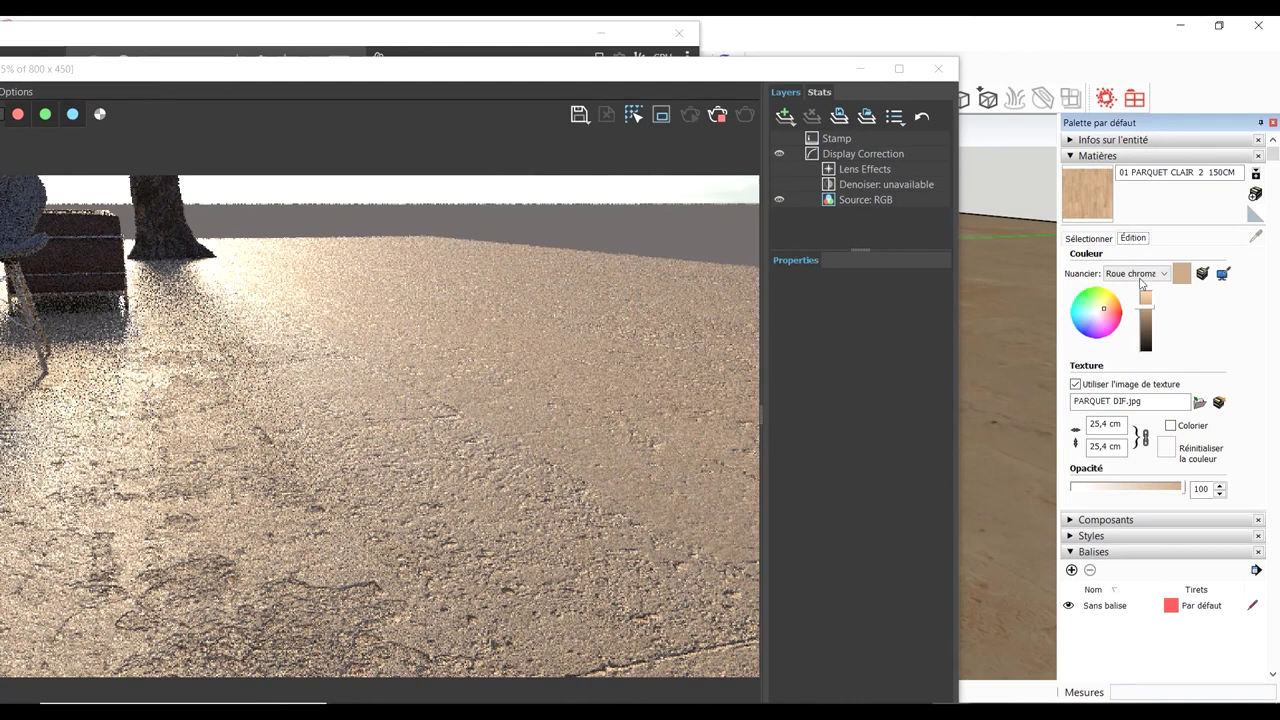
double_click(1117, 424)
type("1")
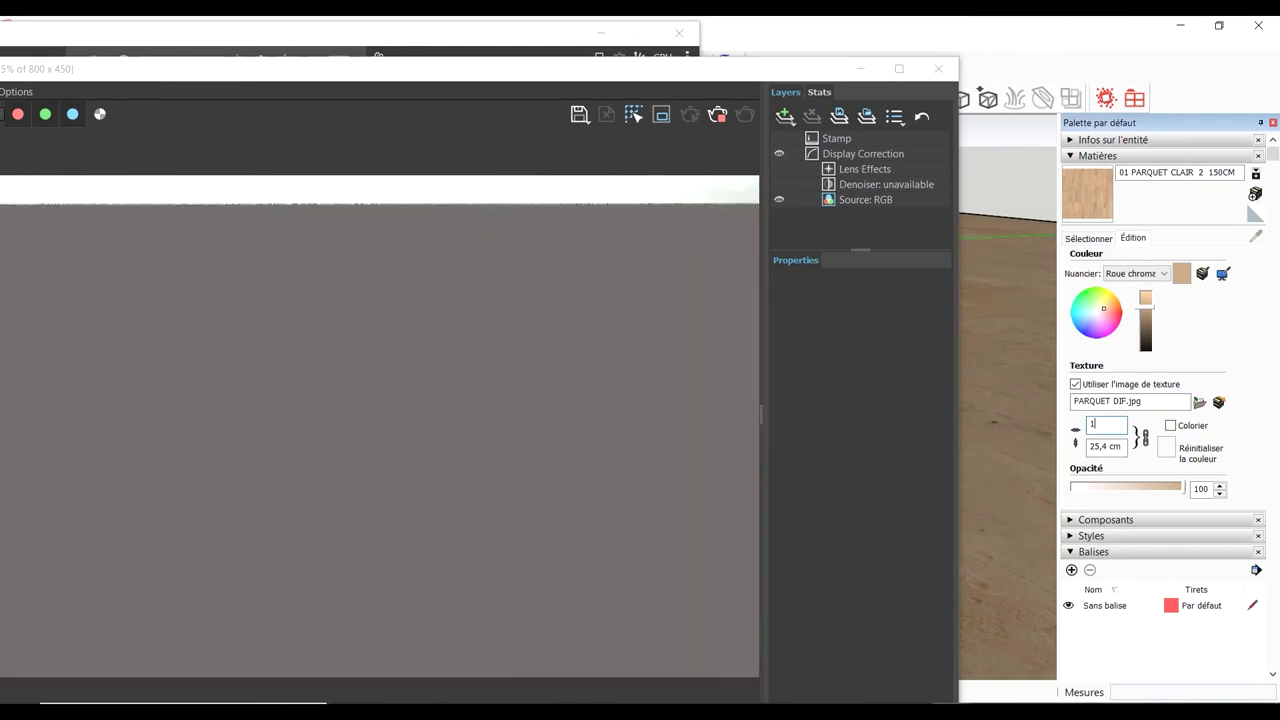
type("50")
key("Return")
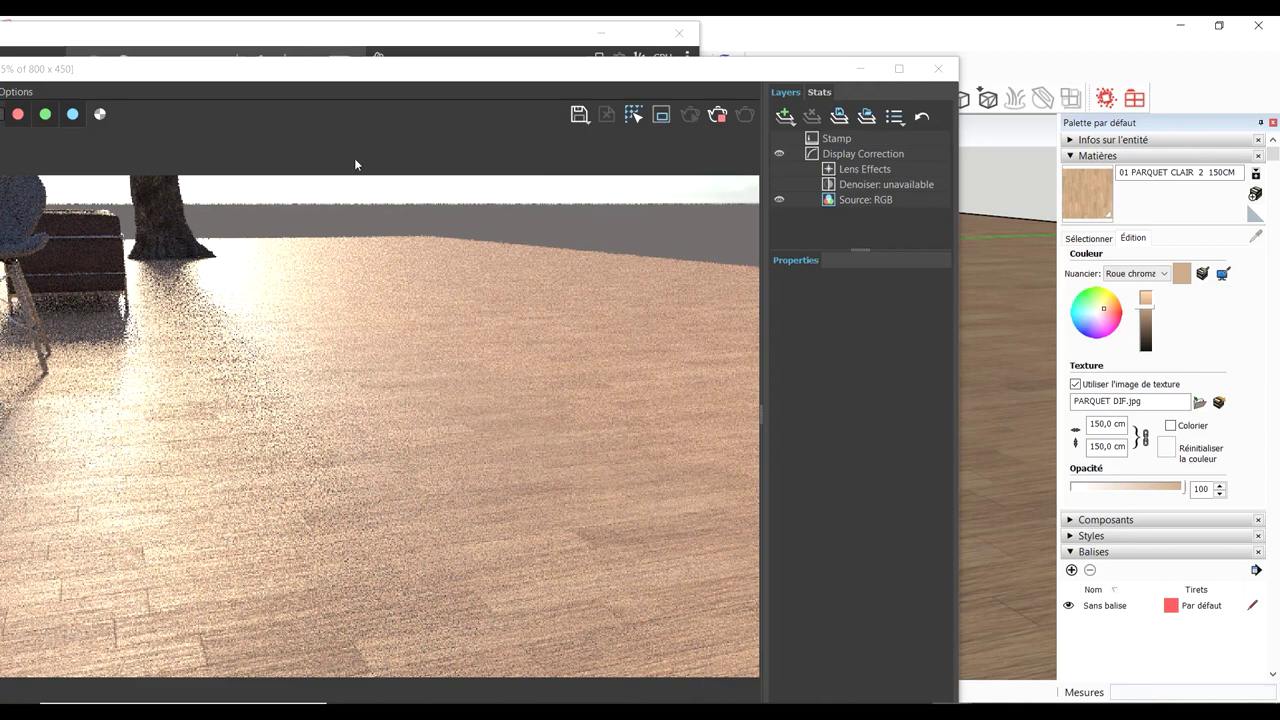
left_click_drag(317, 78, 763, 64)
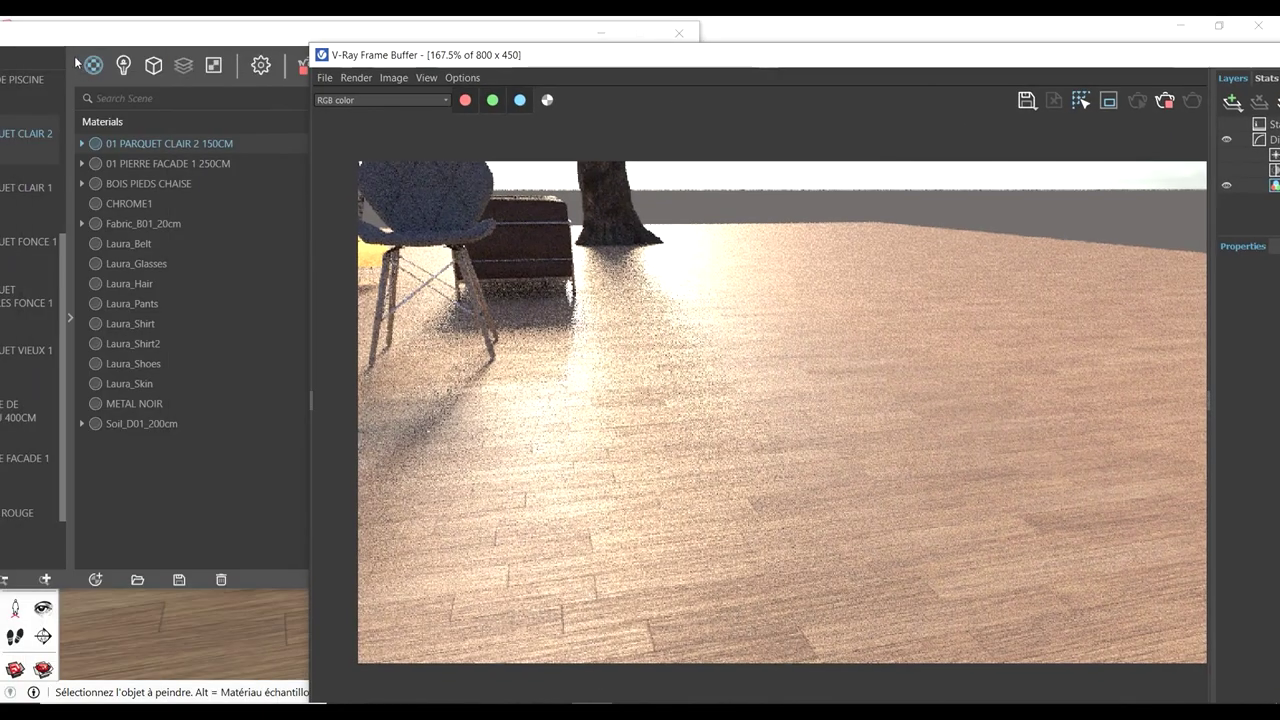
Add 01 PIERRE DE CHATEAU 400CM to the scene and set its texture width to 350 cm
left_click_drag(76, 45, 264, 45)
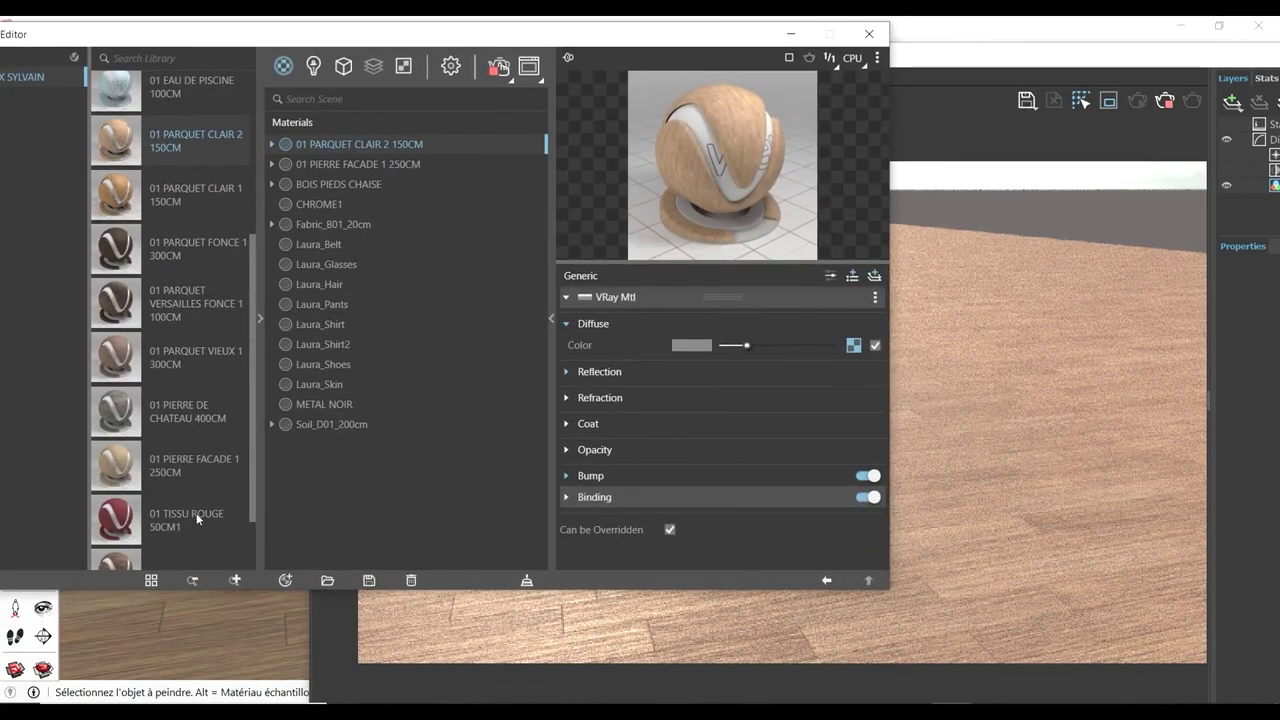
left_click_drag(185, 412, 353, 163)
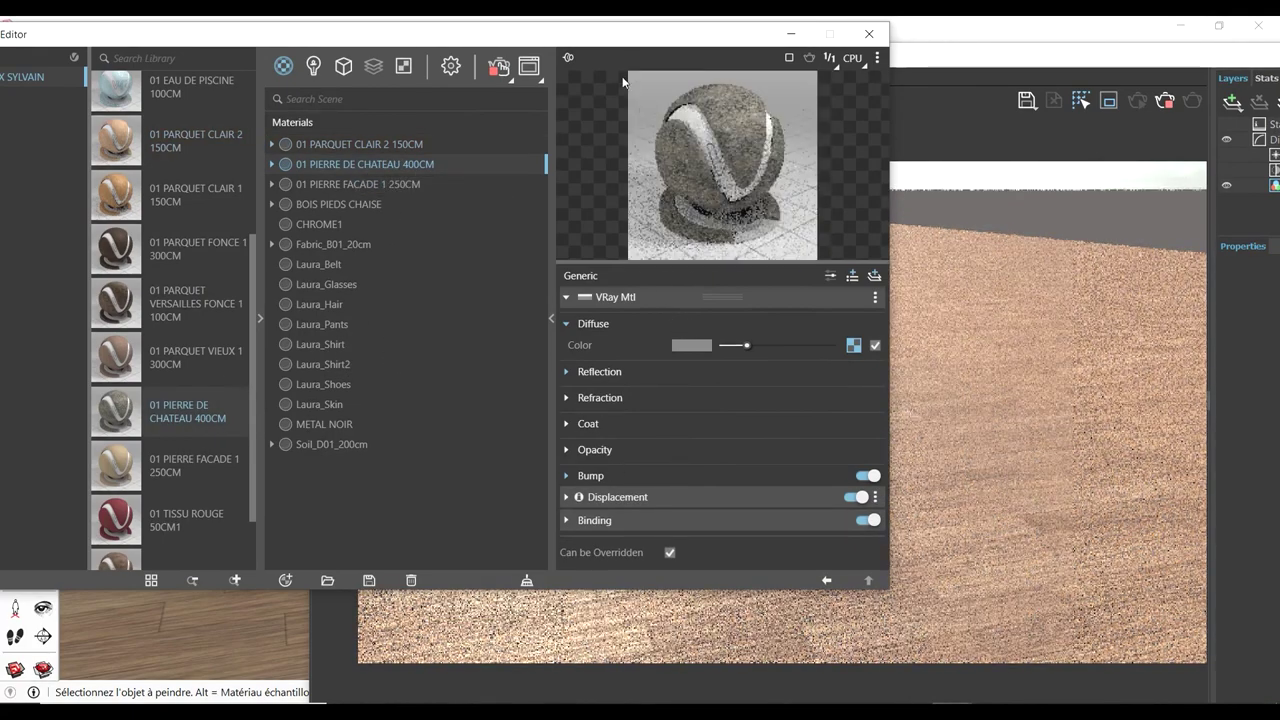
left_click_drag(600, 34, 259, 60)
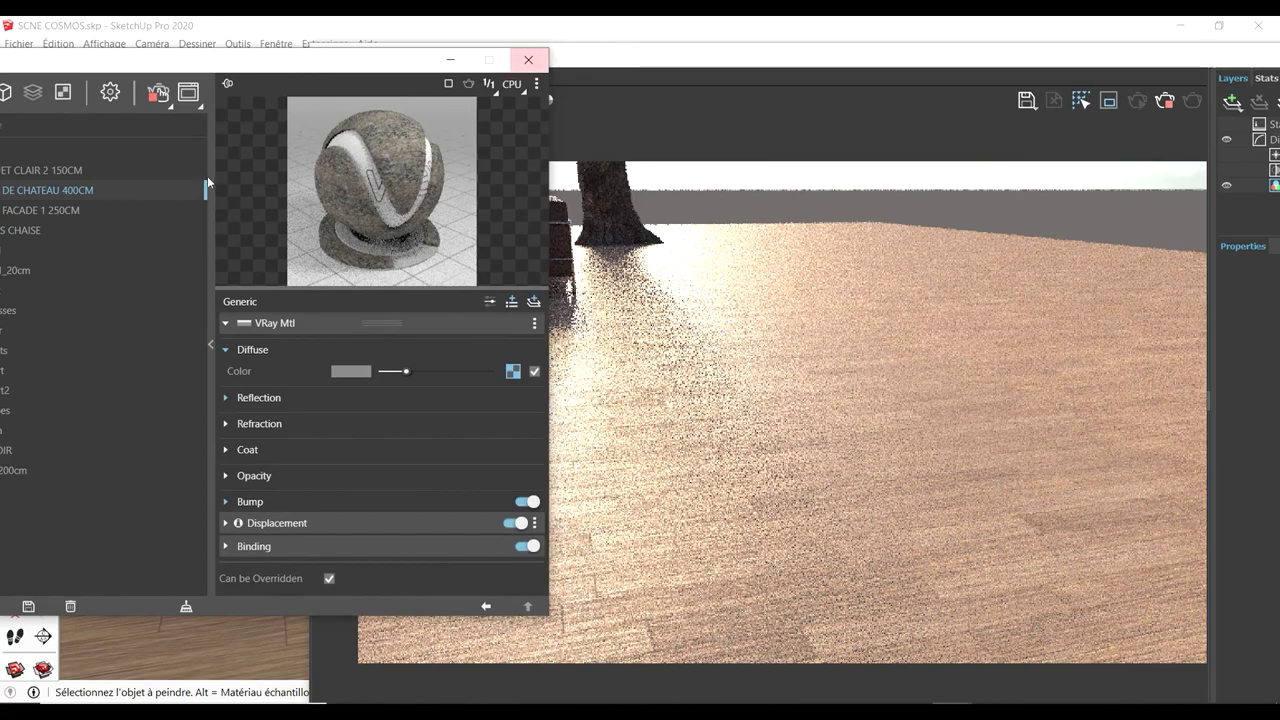
left_click_drag(829, 58, 396, 40)
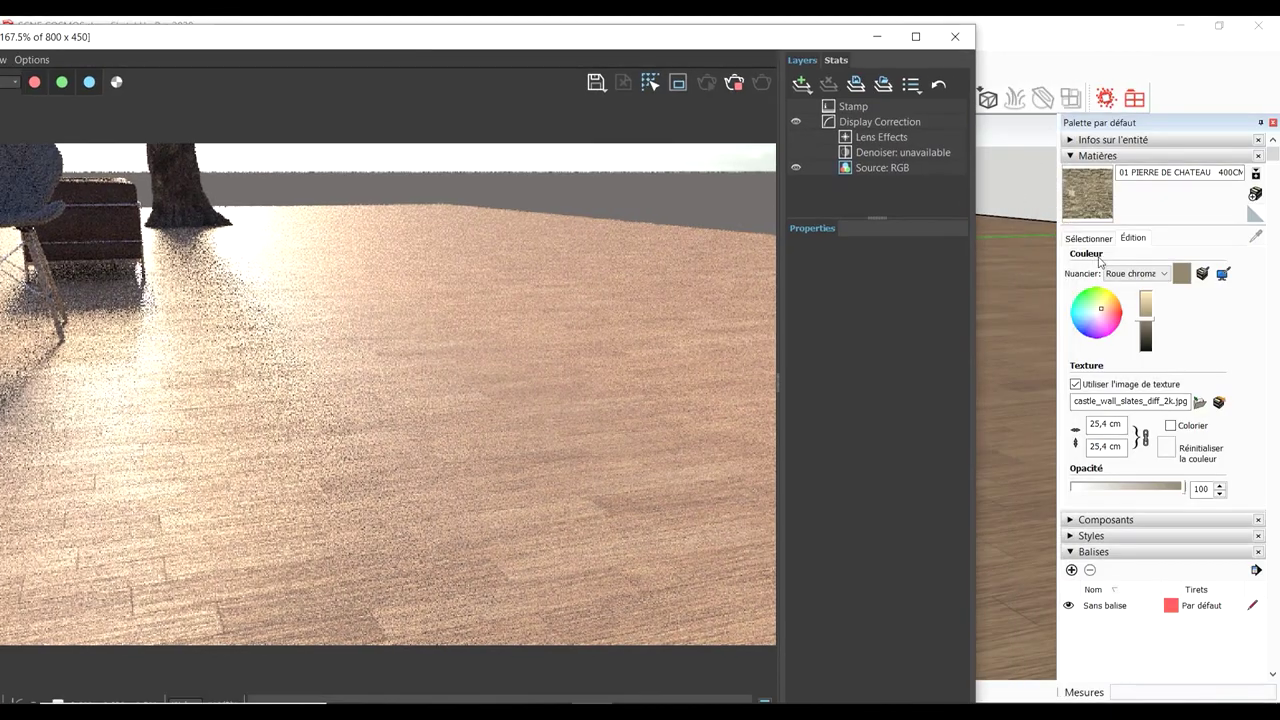
left_click(1105, 424)
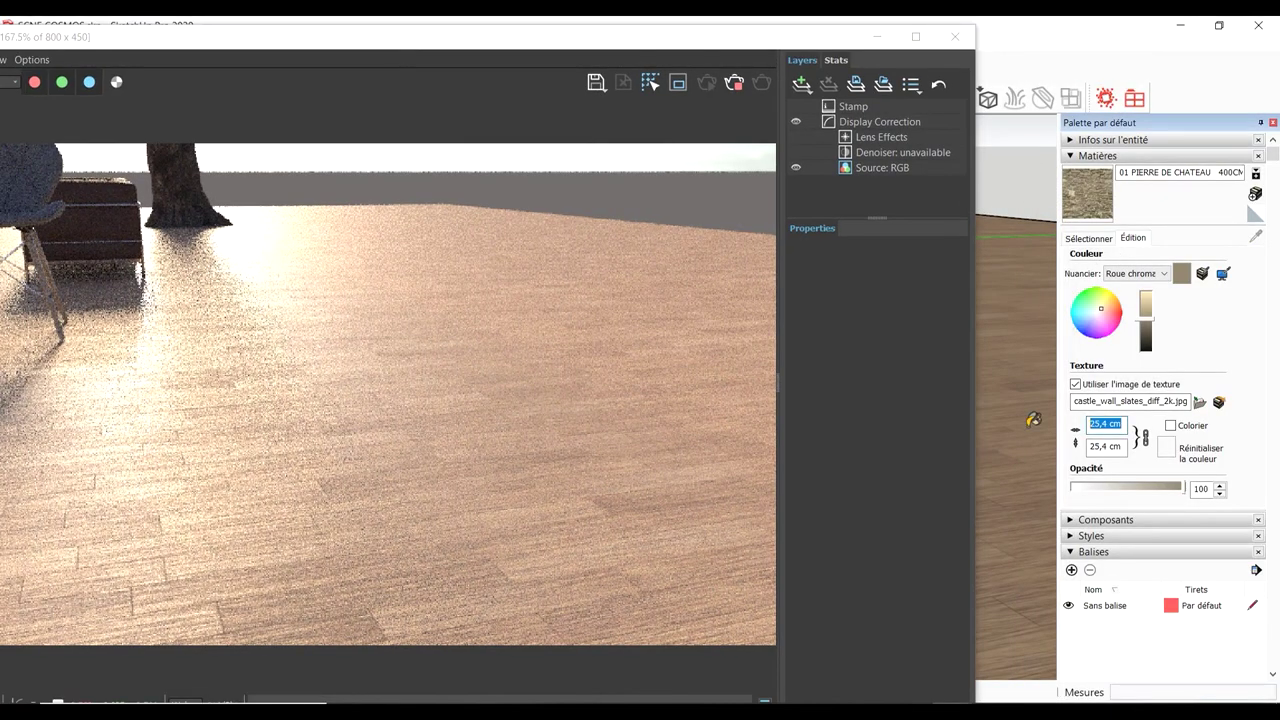
type("350")
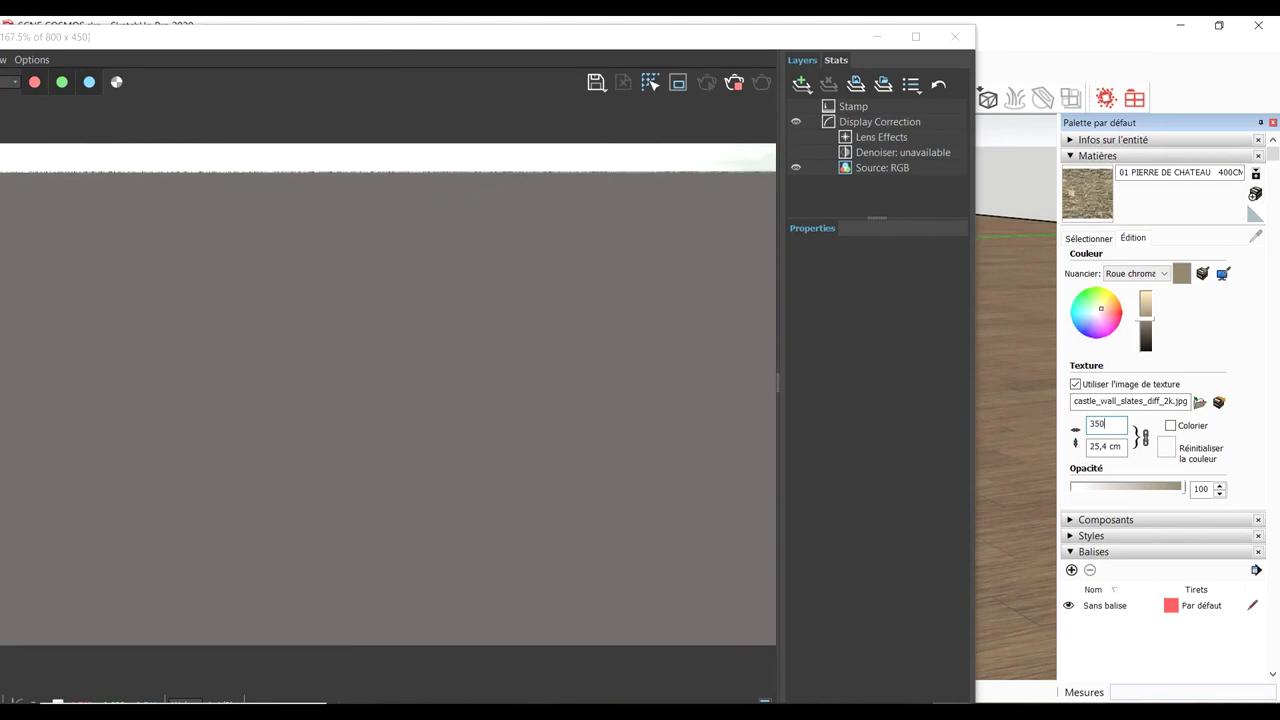
key("Return")
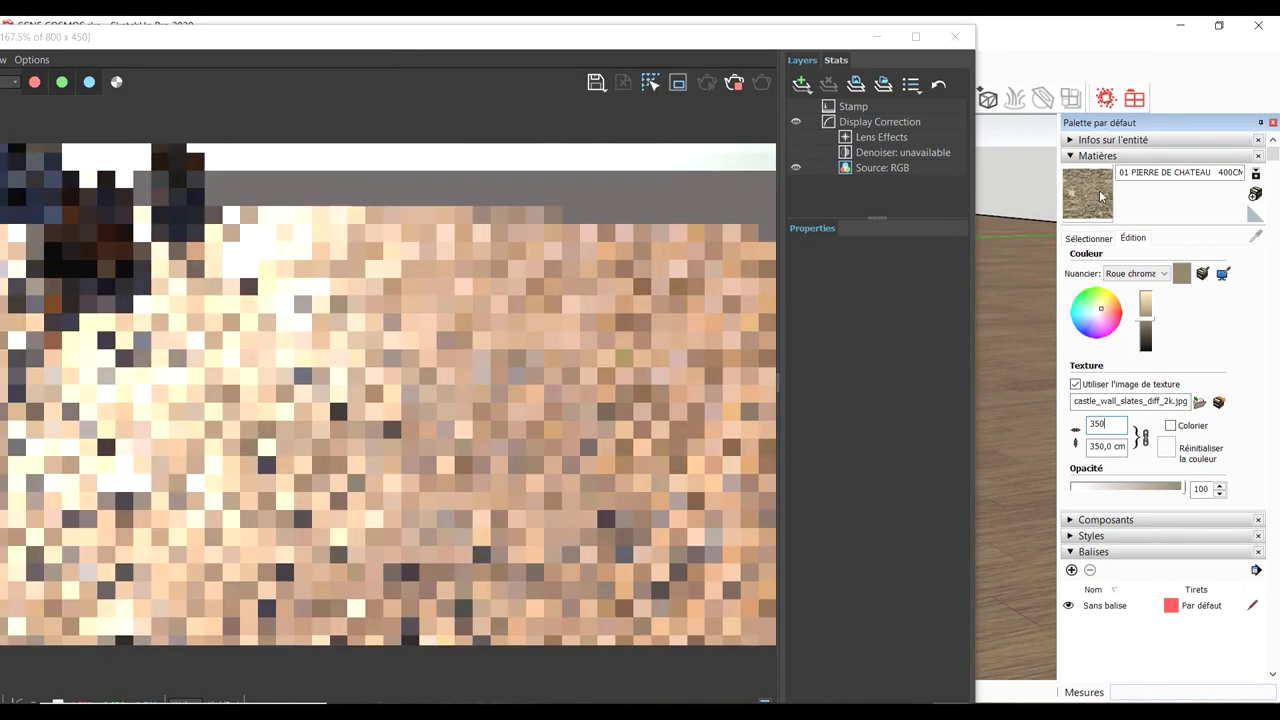
Paint the ground with the castle stone, then stop the render and close the render window
left_click(1032, 282)
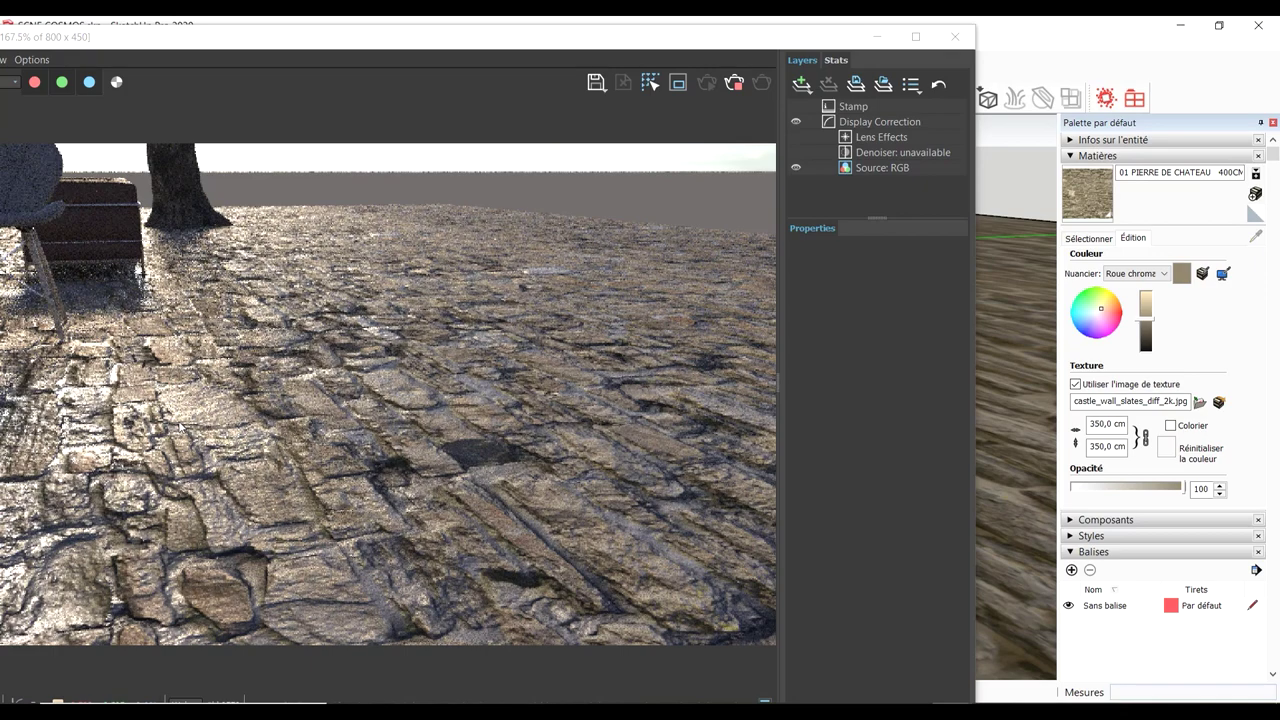
left_click(735, 82)
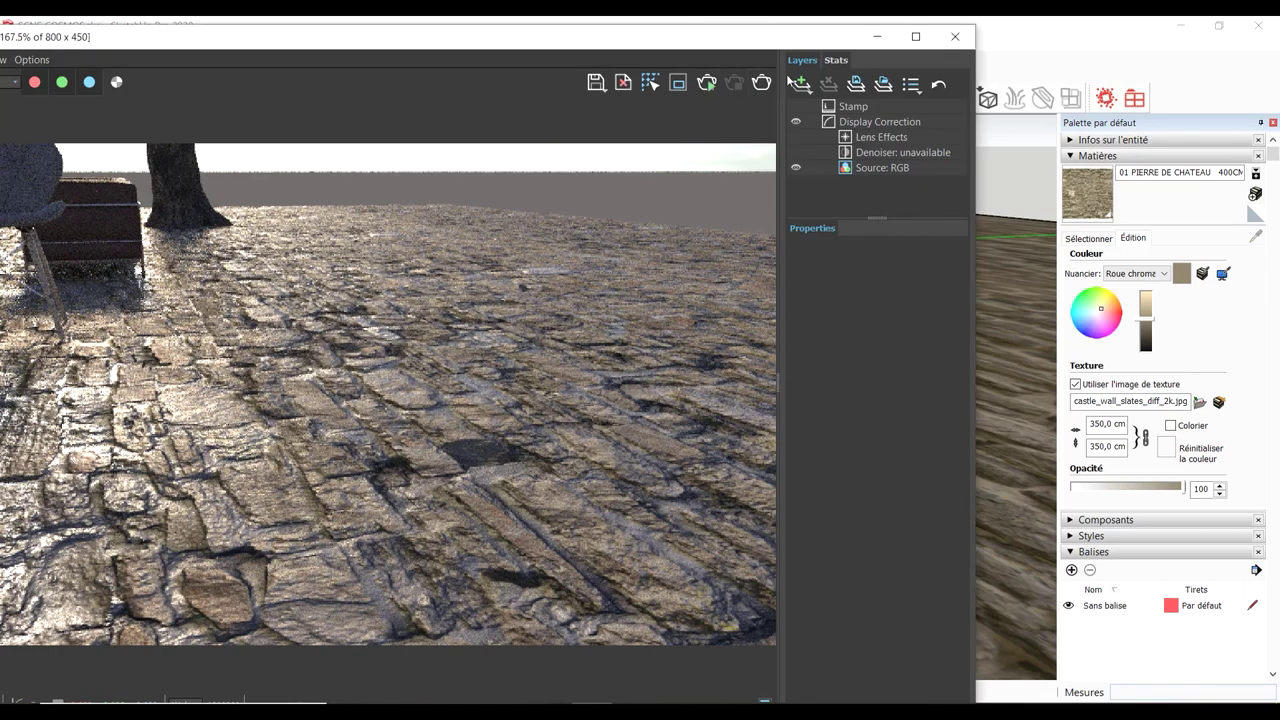
left_click(953, 37)
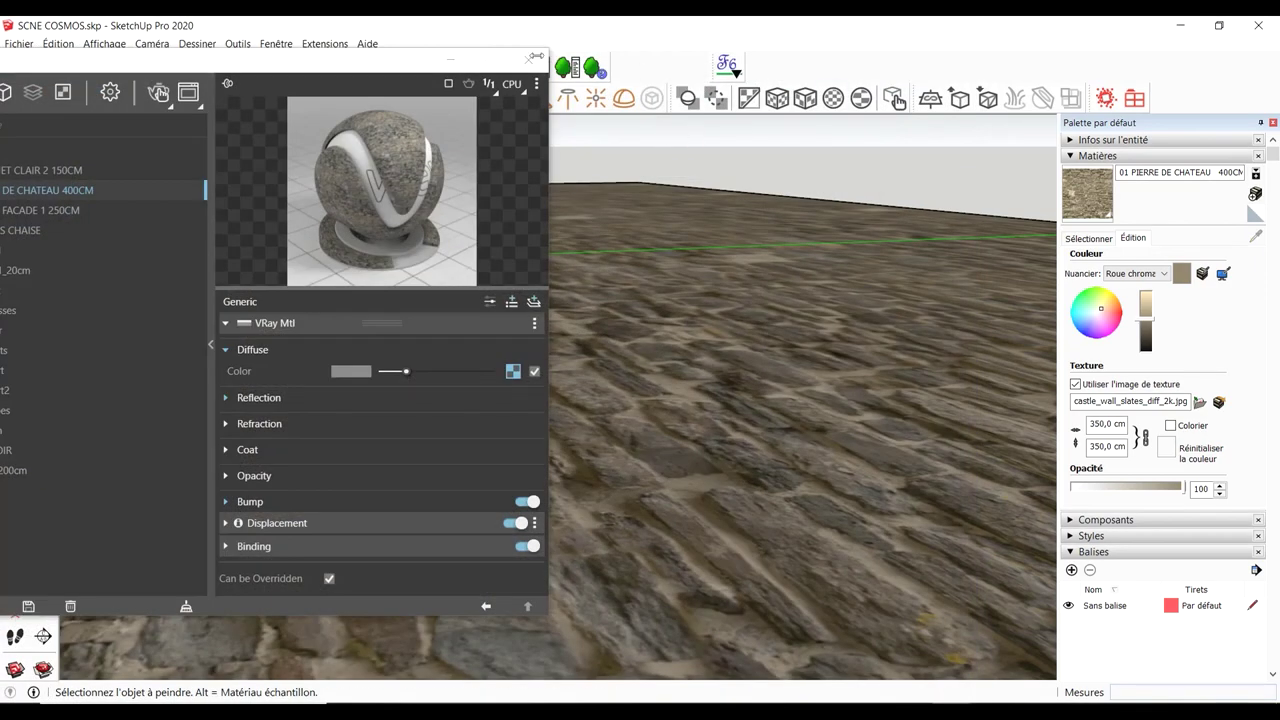
Add 01 EAU DE PISCINE 100CM, set its texture width to 100 cm, and paint the ground
mouse_move(330, 72)
left_mouse_down()
mouse_move(677, 90)
mouse_move(609, 88)
left_mouse_up()
left_click_drag(102, 138, 362, 240)
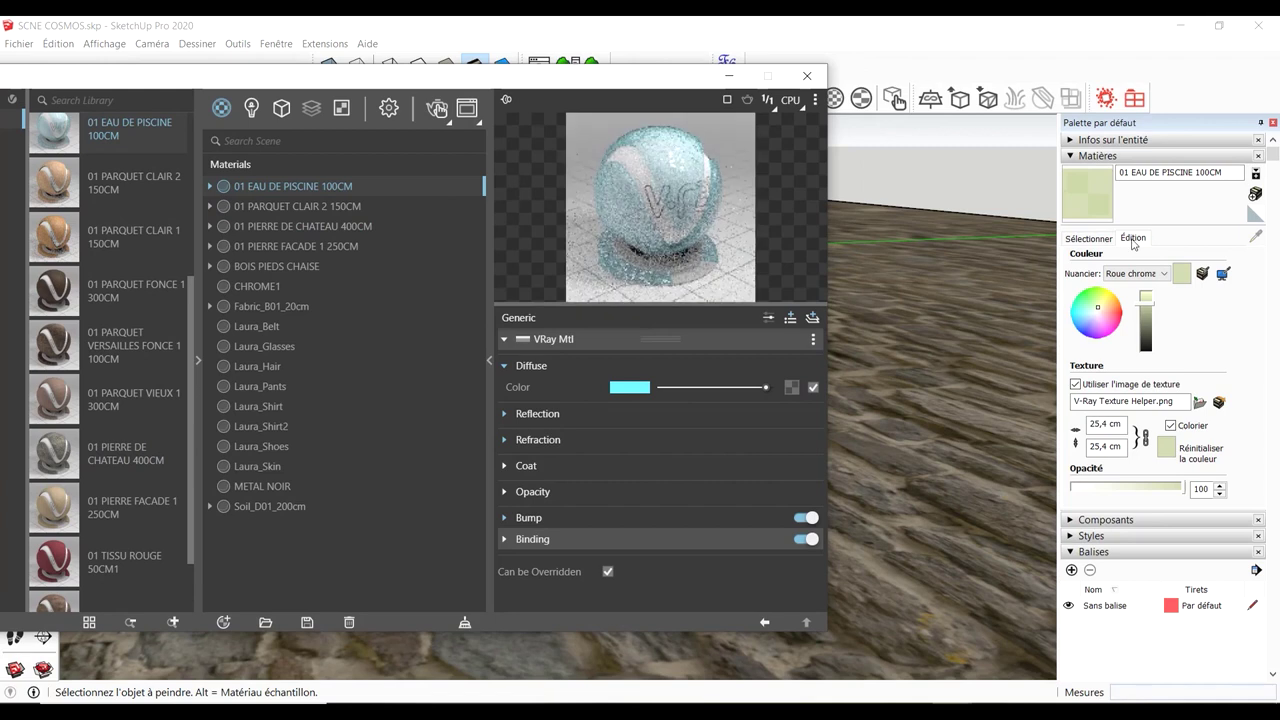
left_click(1111, 446)
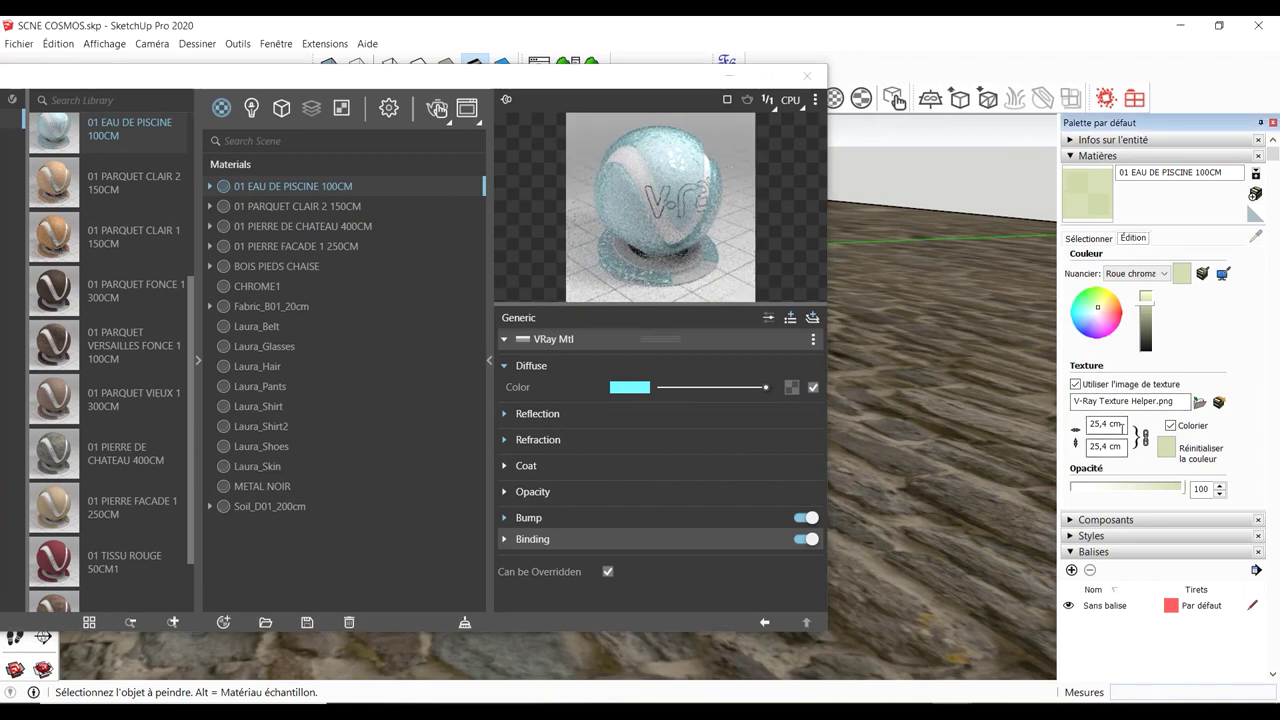
triple_click(1122, 428)
type("100")
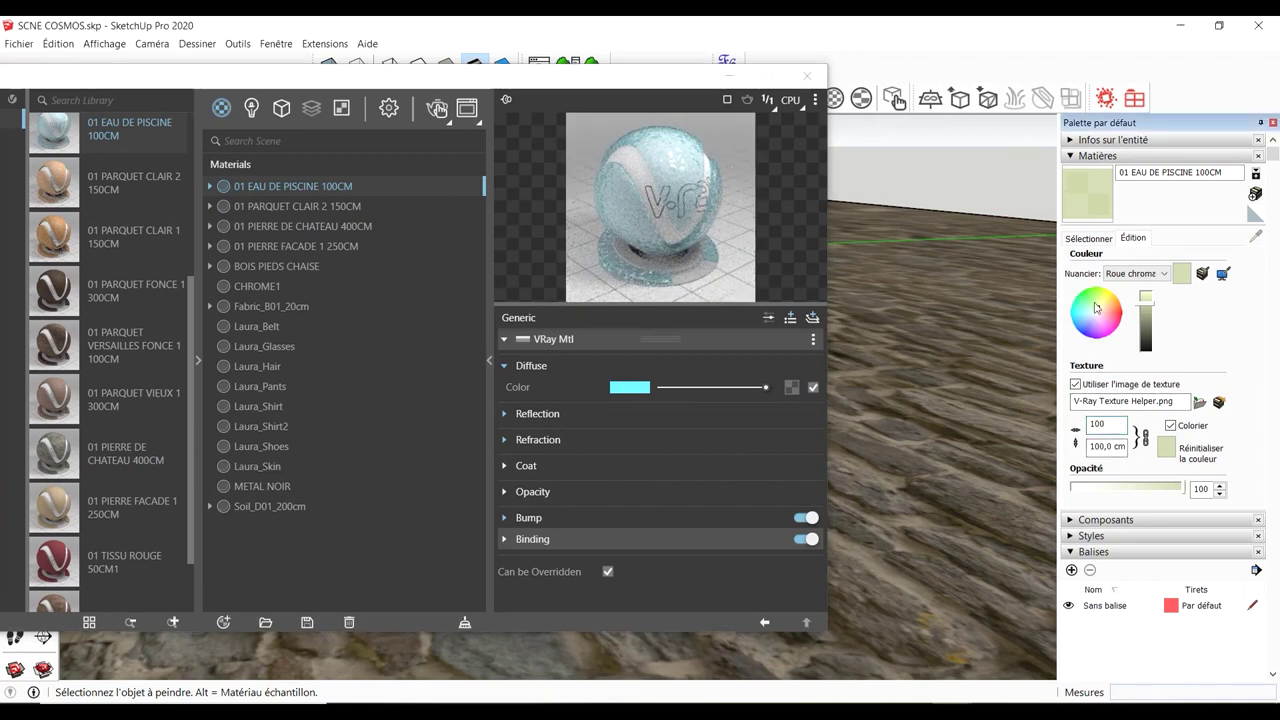
left_click(935, 304)
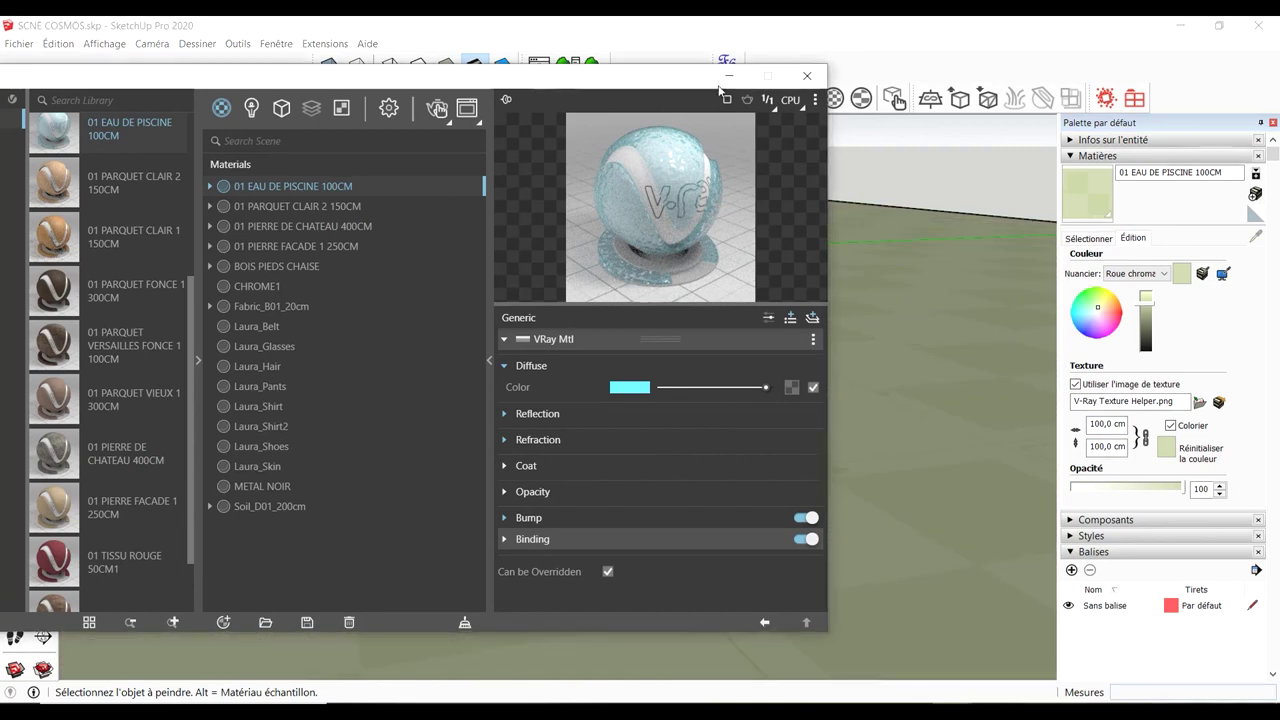
Render the water ground, change its texture width to 200 cm, and close the render window
double_click(579, 76)
left_click(719, 105)
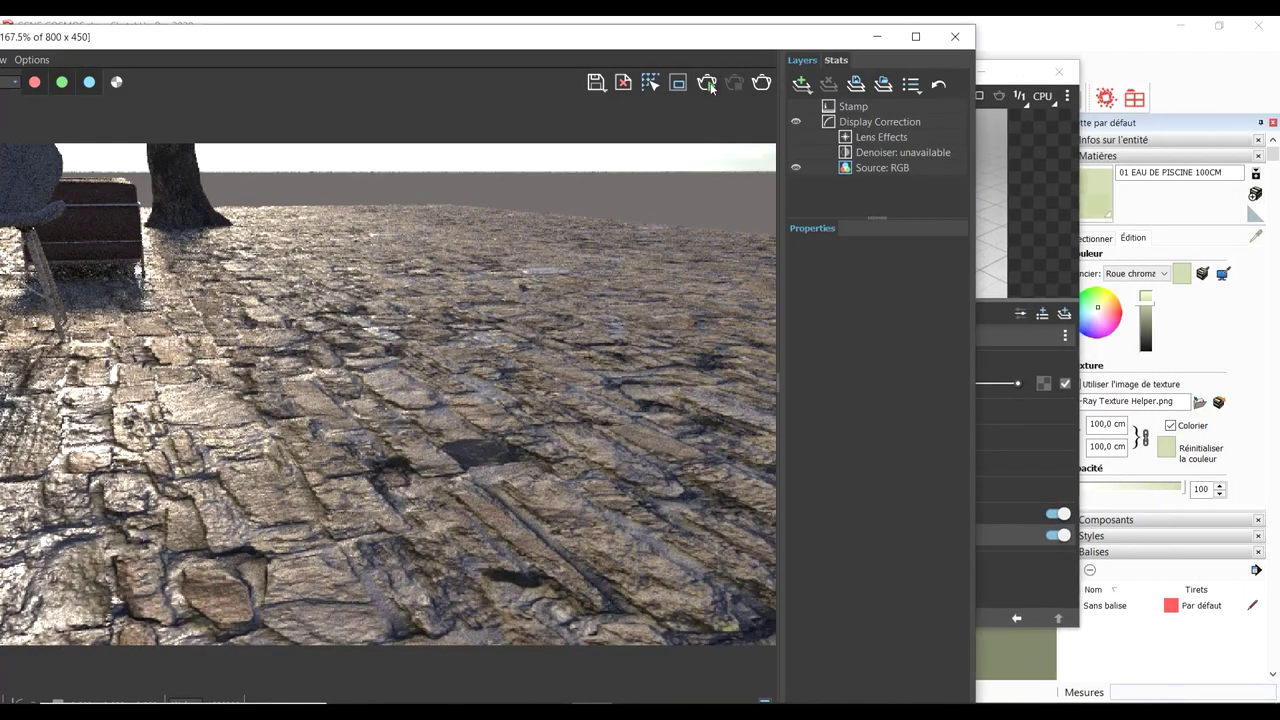
left_click(707, 84)
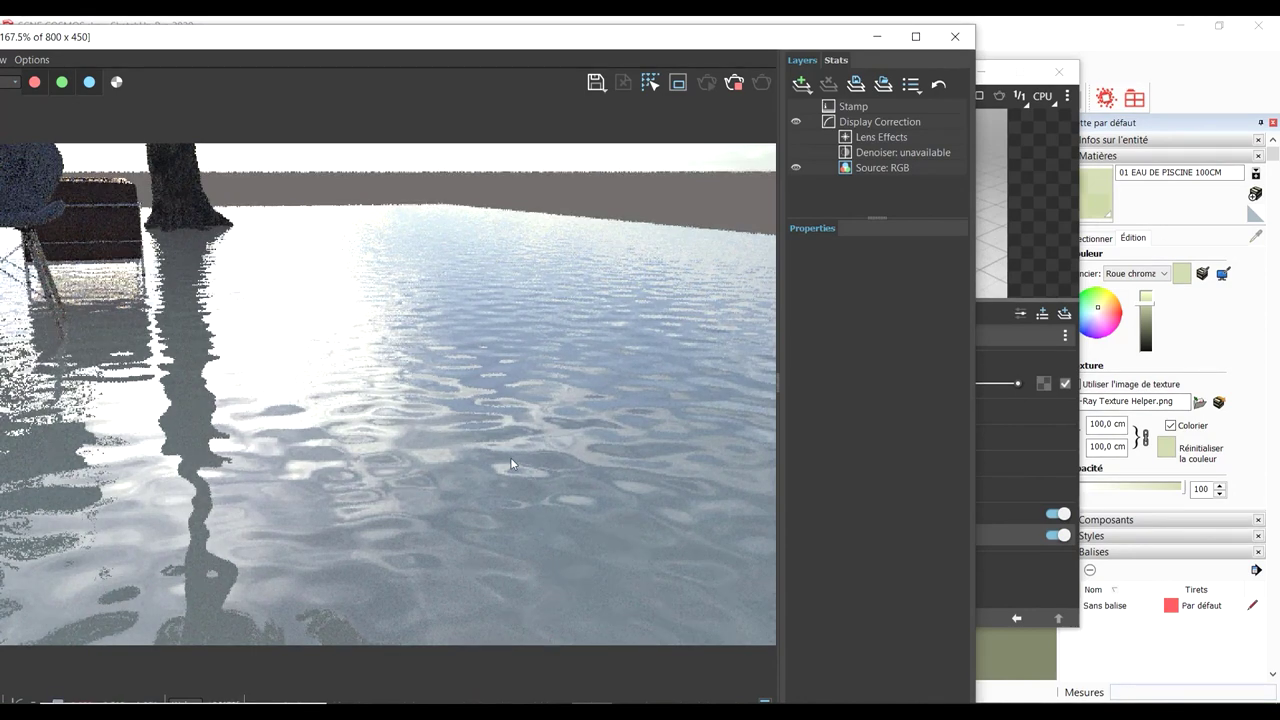
left_click(1105, 424)
type("2")
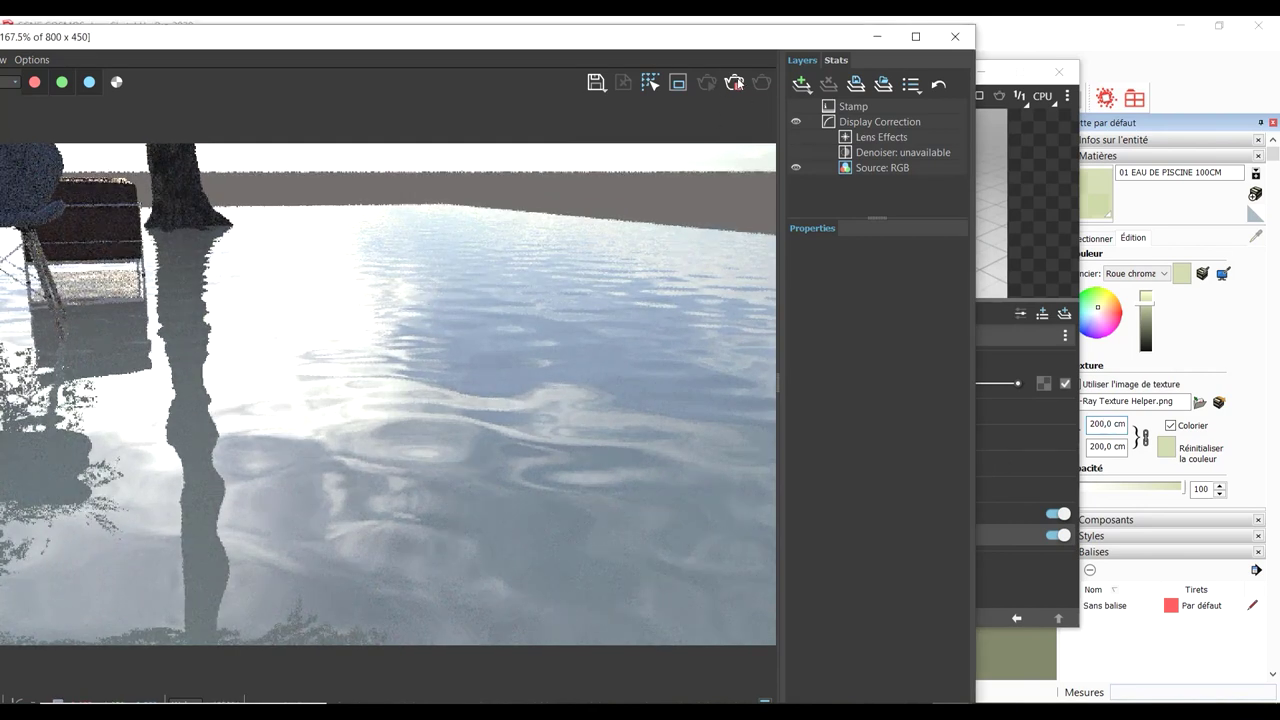
left_click(955, 37)
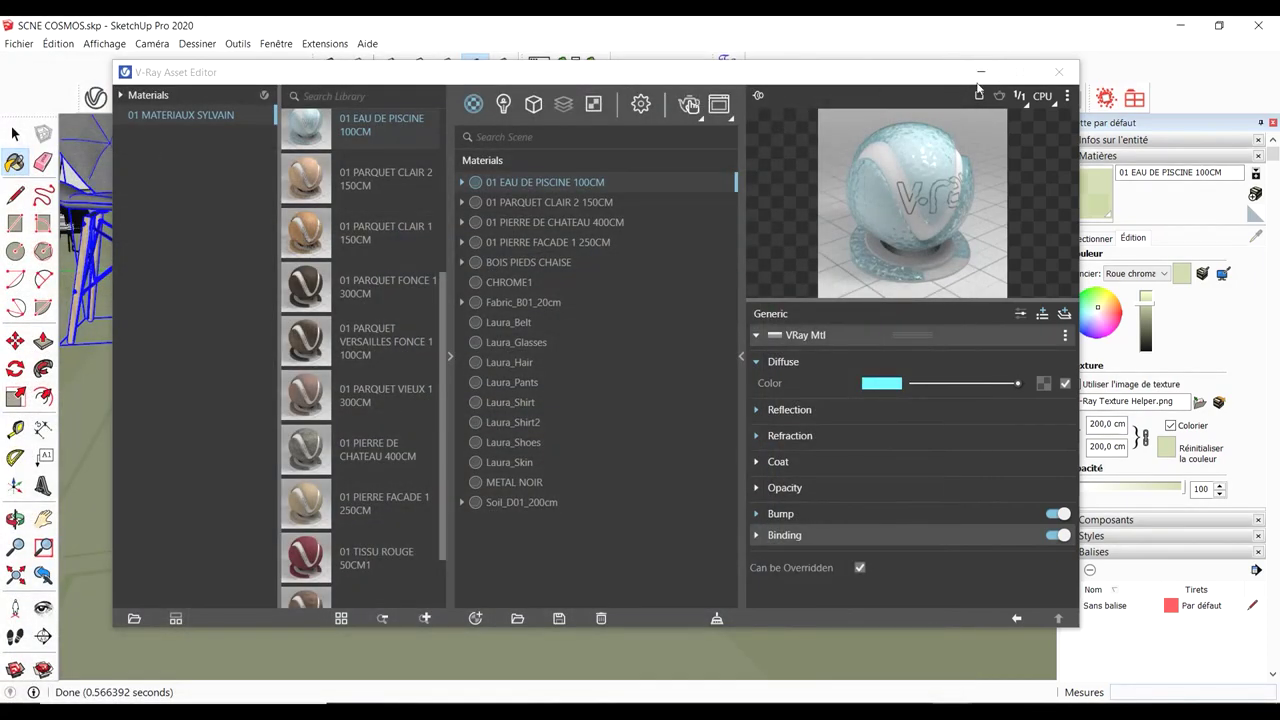
Hide the Asset Editor, zoom out and orbit over the whole scene, then launch Chaos Cosmos
left_click(981, 73)
key("space")
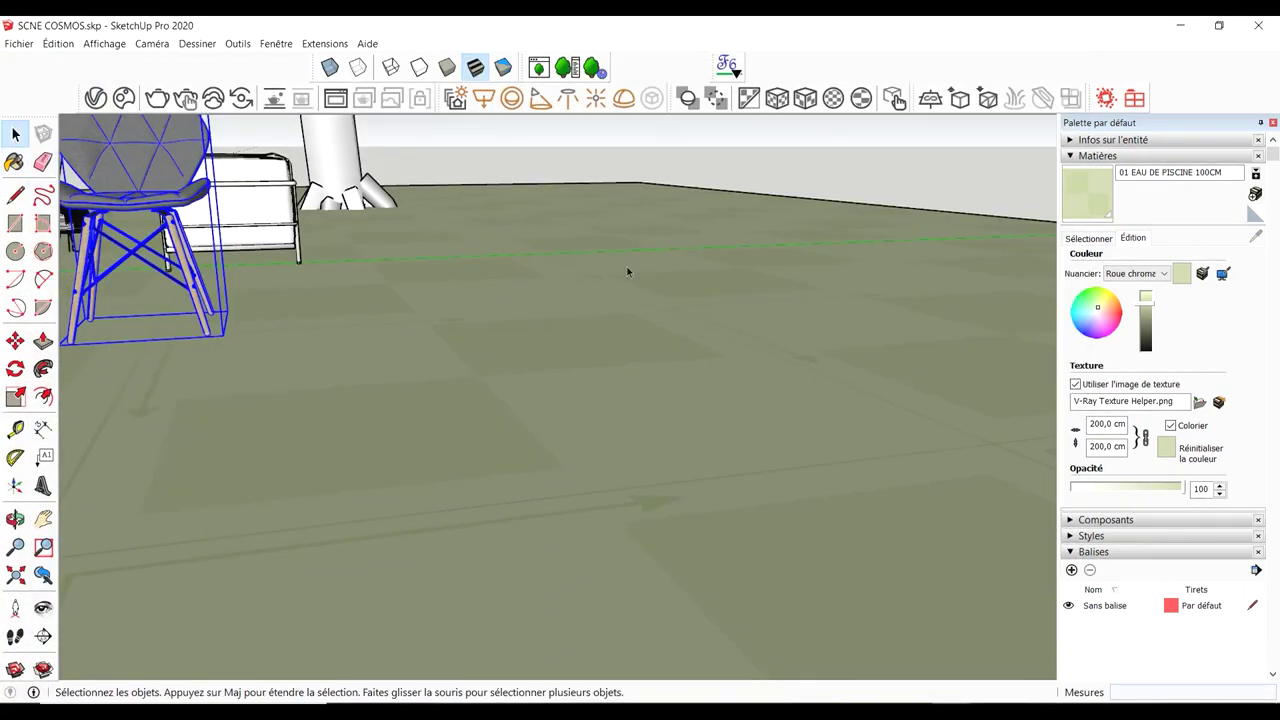
scroll(629, 271, "down", 3)
scroll(577, 289, "down", 3)
mouse_move(577, 289)
middle_mouse_down()
mouse_move(546, 314)
mouse_move(623, 414)
mouse_move(600, 391)
middle_mouse_up()
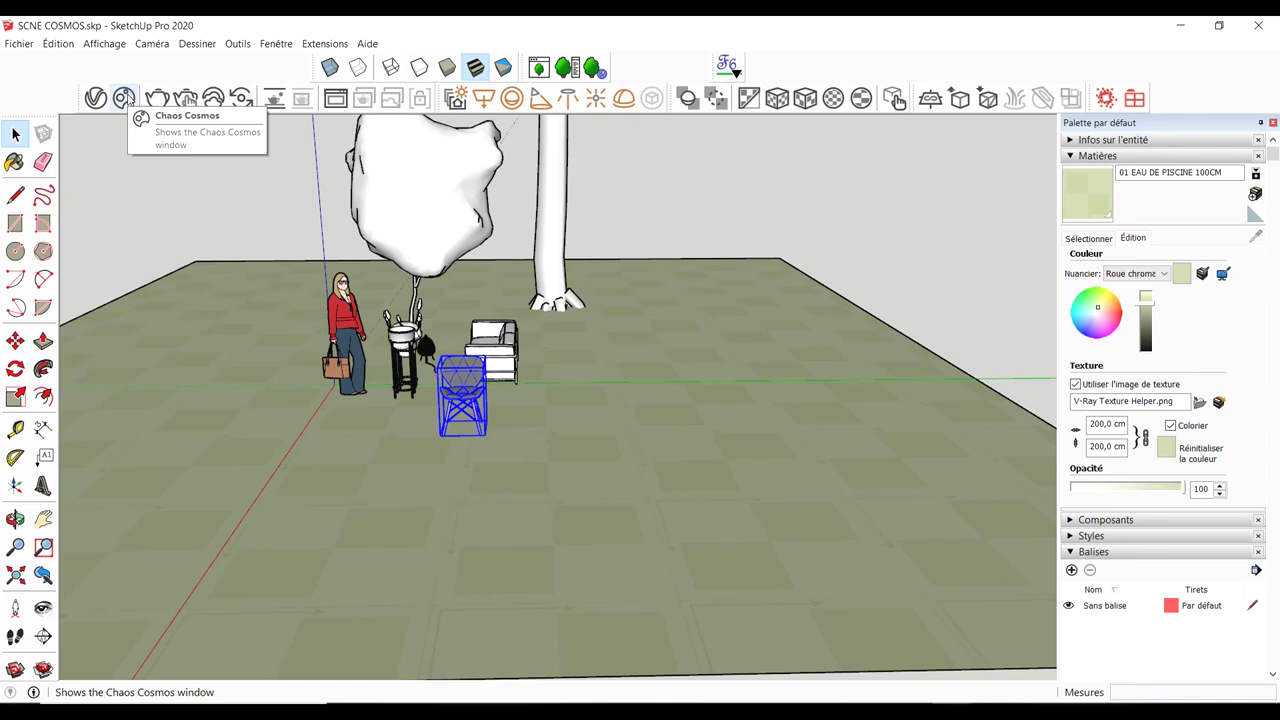
left_click(125, 98)
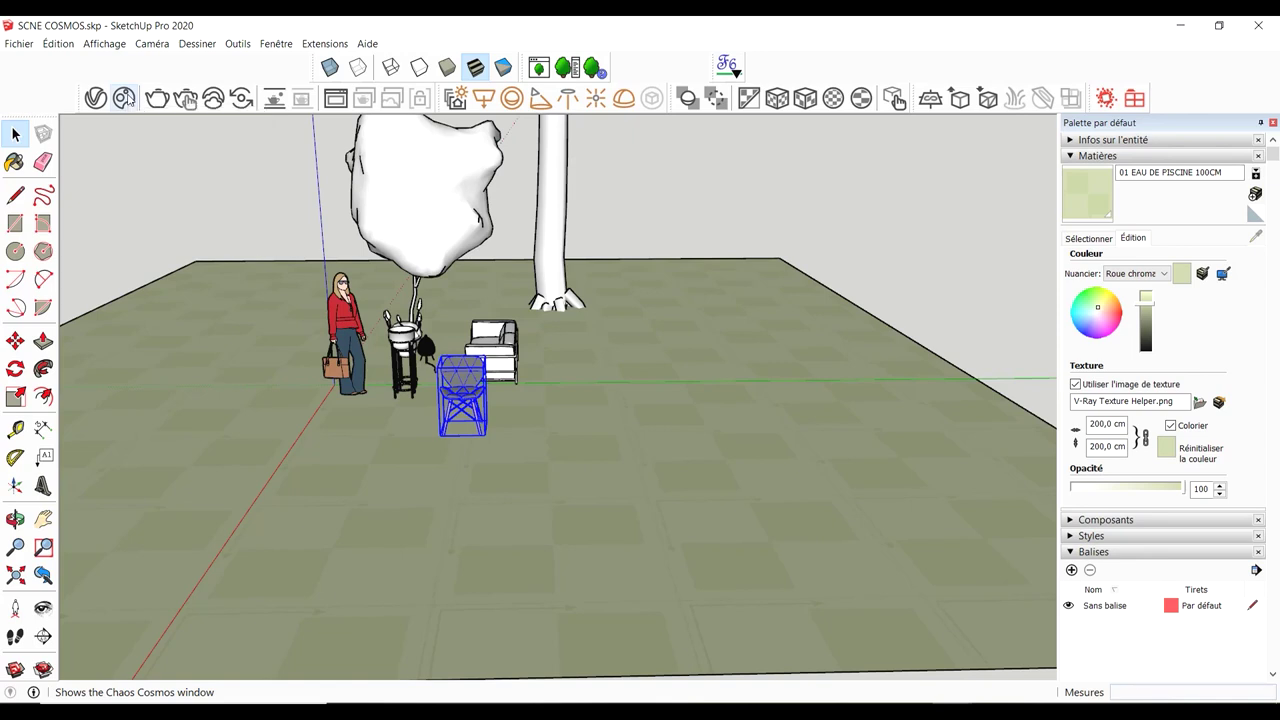